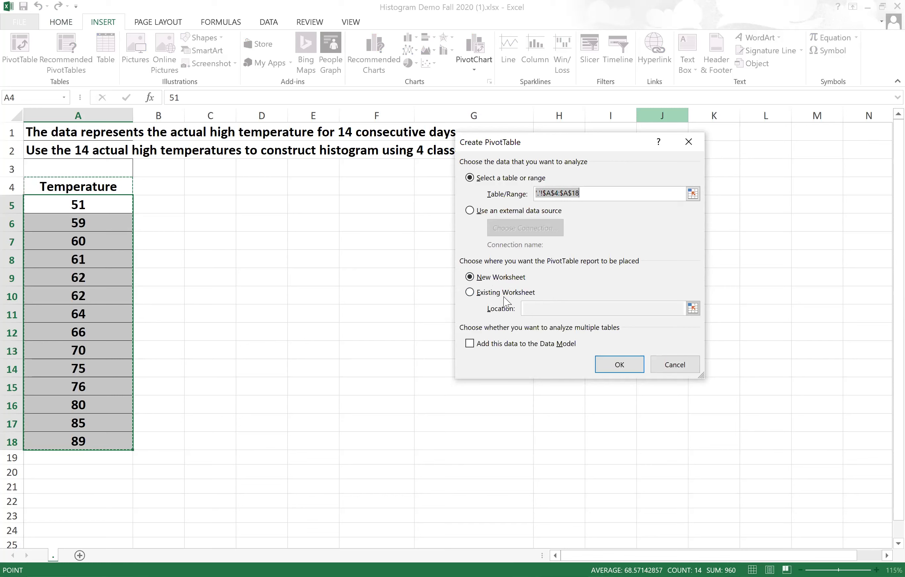
Create a PivotTable from the temperature data, placing it on the existing worksheet at cell F6.
{"action": "left_click", "coordinate": [480, 293]}
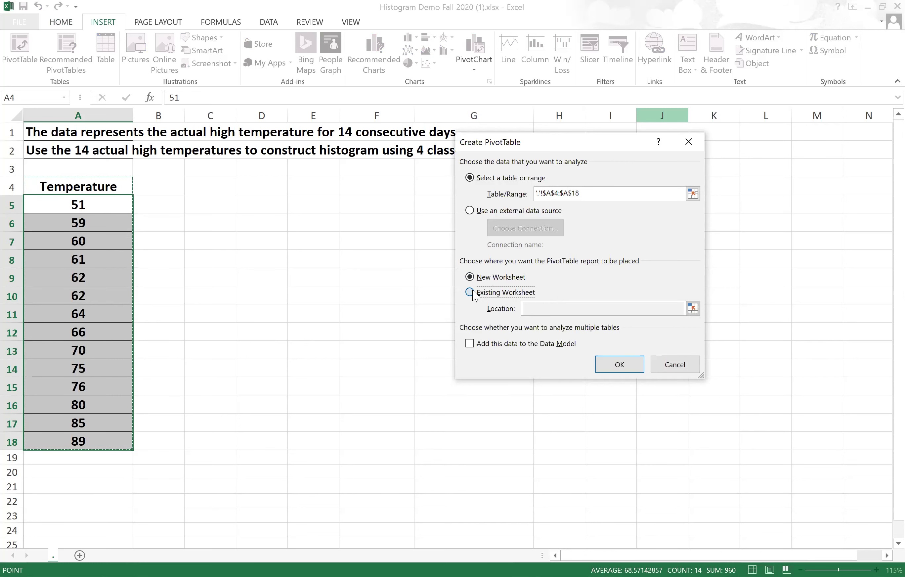
{"action": "left_click", "coordinate": [694, 308]}
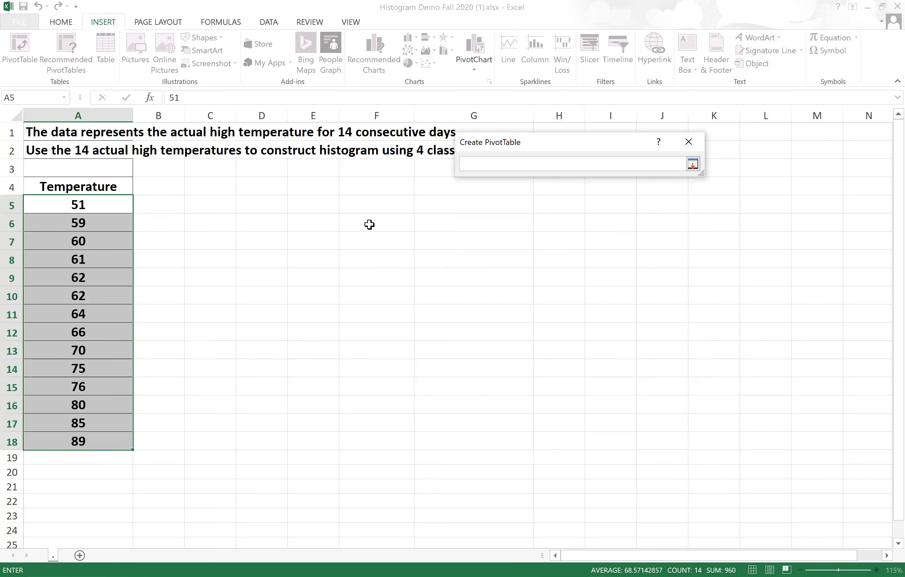
{"action": "left_click", "coordinate": [369, 225]}
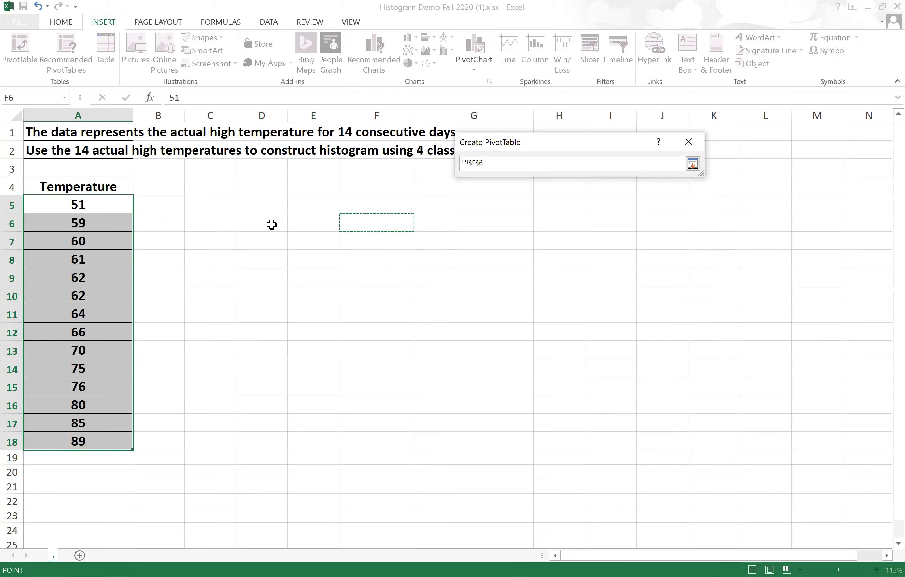
{"action": "left_click", "coordinate": [694, 166]}
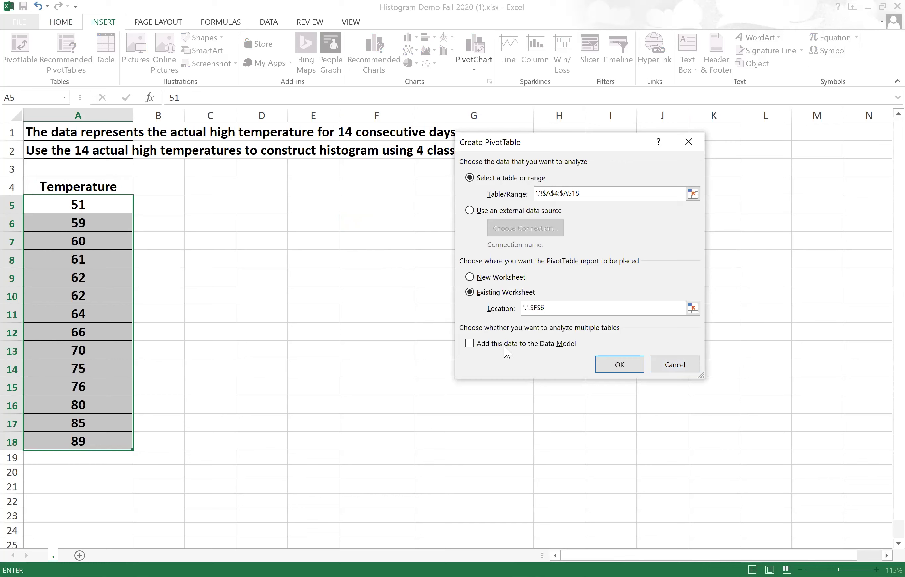
{"action": "left_click", "coordinate": [610, 367]}
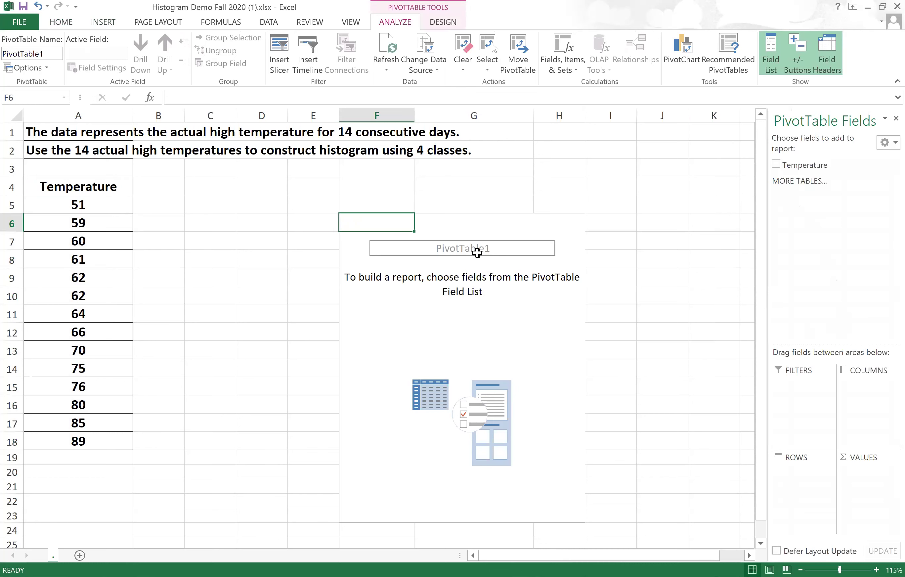
Add Temperature to the PivotTable's values and rows, and group the row labels from 51 to 89 by 10.
{"action": "left_click", "coordinate": [777, 164]}
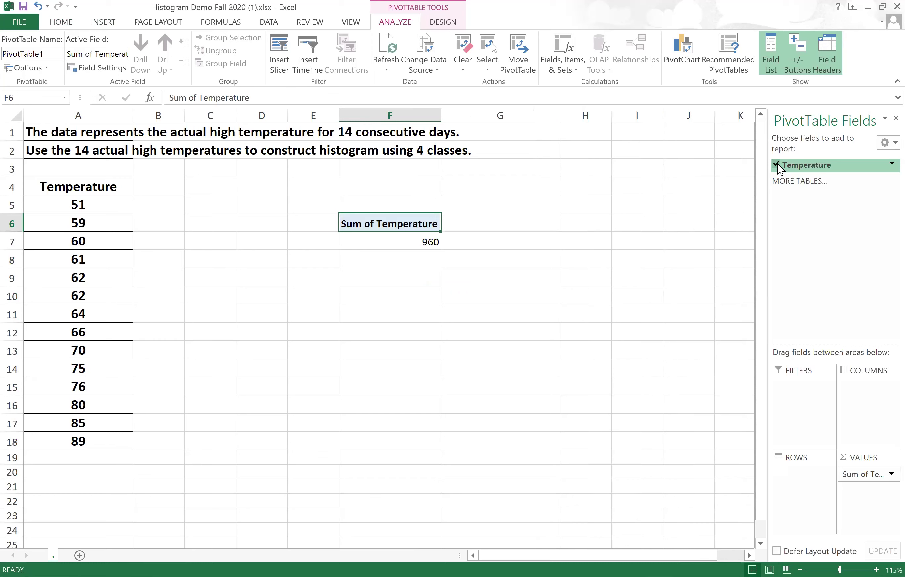
{"action": "left_click_drag", "start_coordinate": [778, 169], "coordinate": [798, 478]}
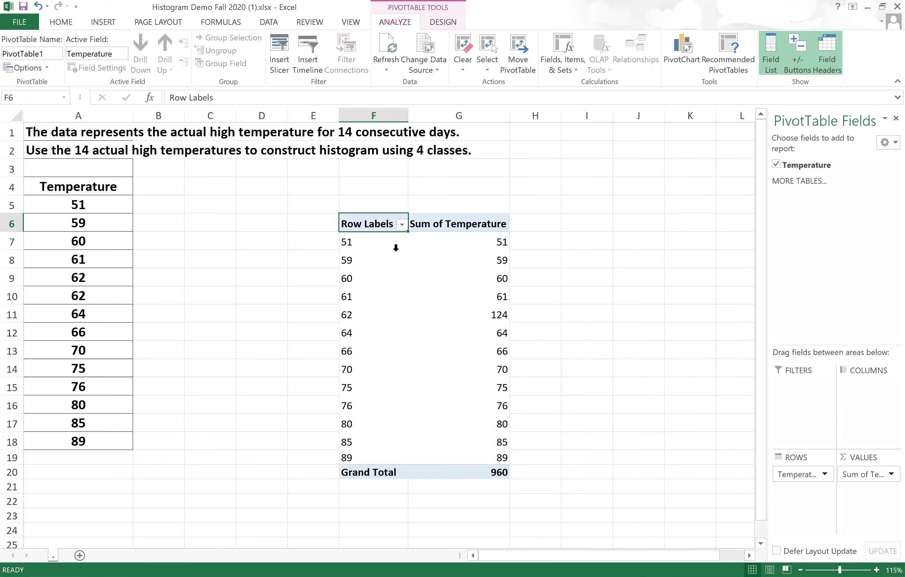
{"action": "left_click", "coordinate": [369, 240]}
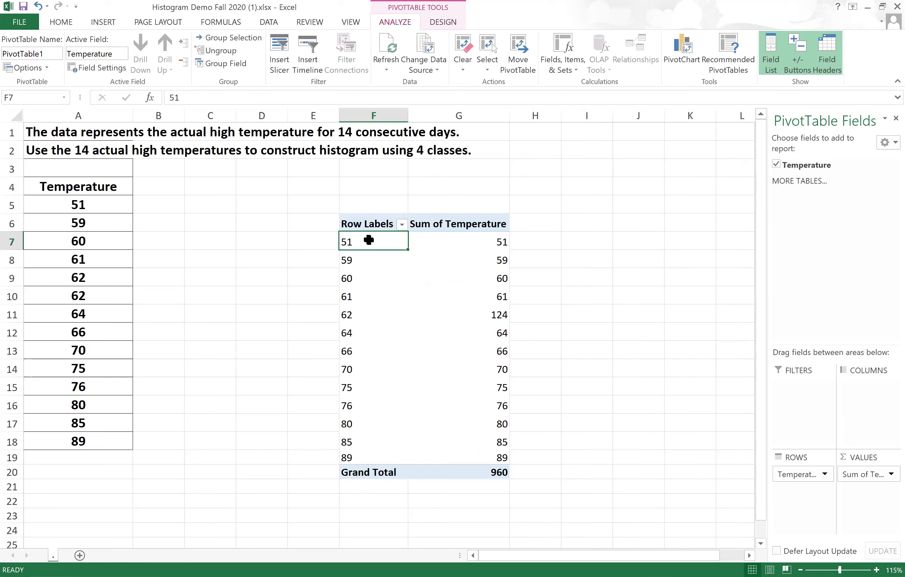
{"action": "right_click", "coordinate": [369, 240]}
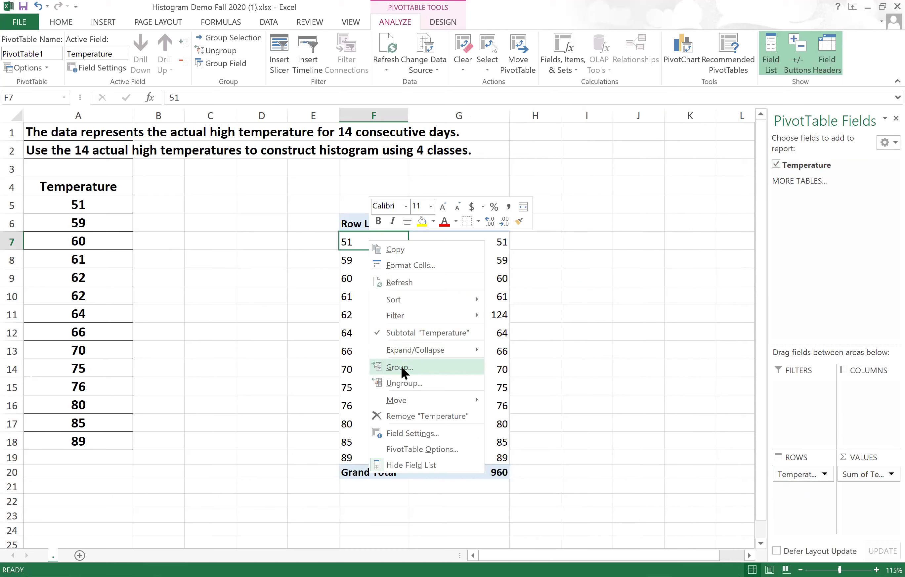
{"action": "left_click", "coordinate": [391, 363]}
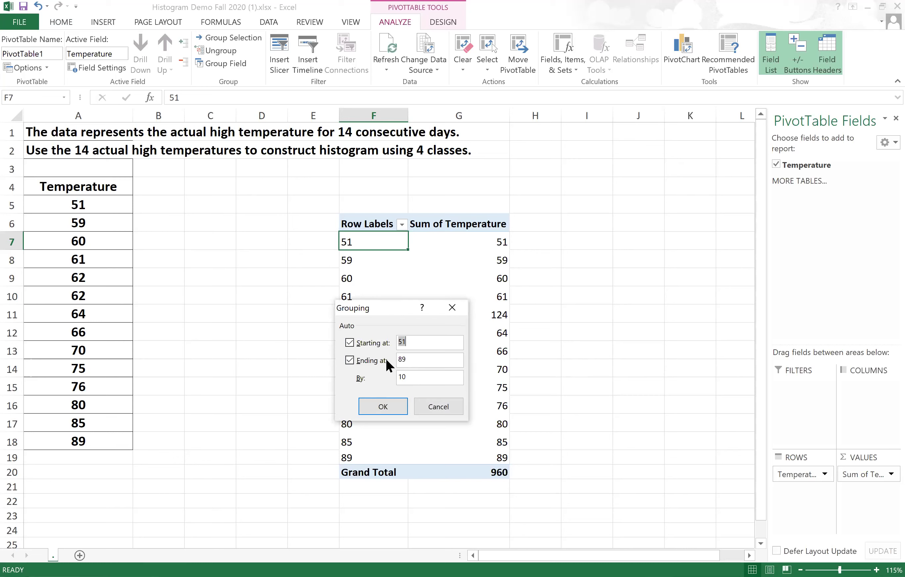
{"action": "left_click", "coordinate": [382, 407]}
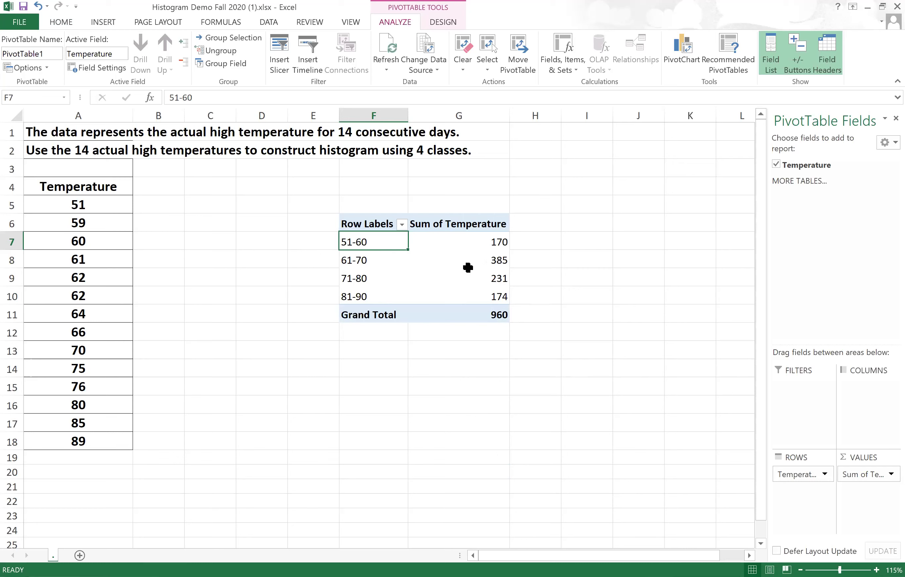
Change the temperature value field's summary calculation to Count.
{"action": "left_click", "coordinate": [479, 240]}
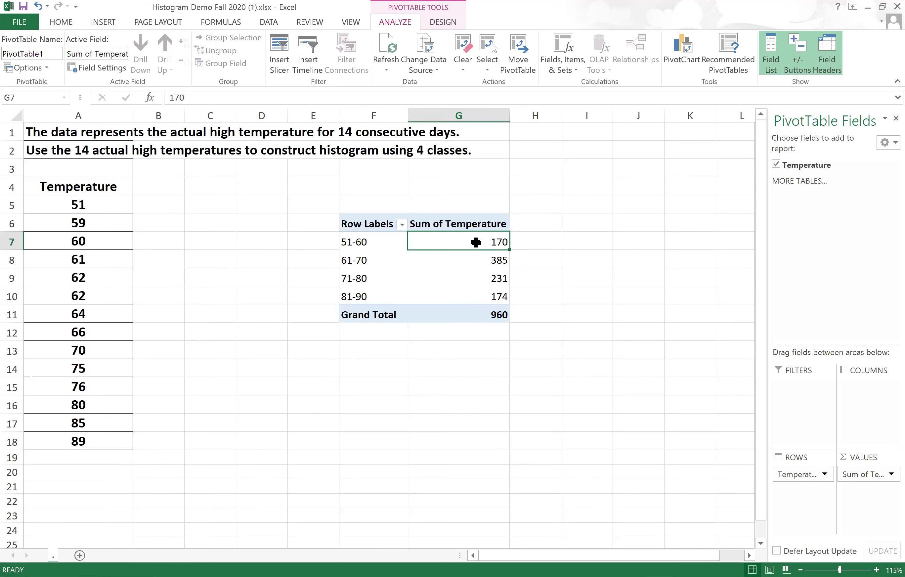
{"action": "right_click", "coordinate": [476, 243]}
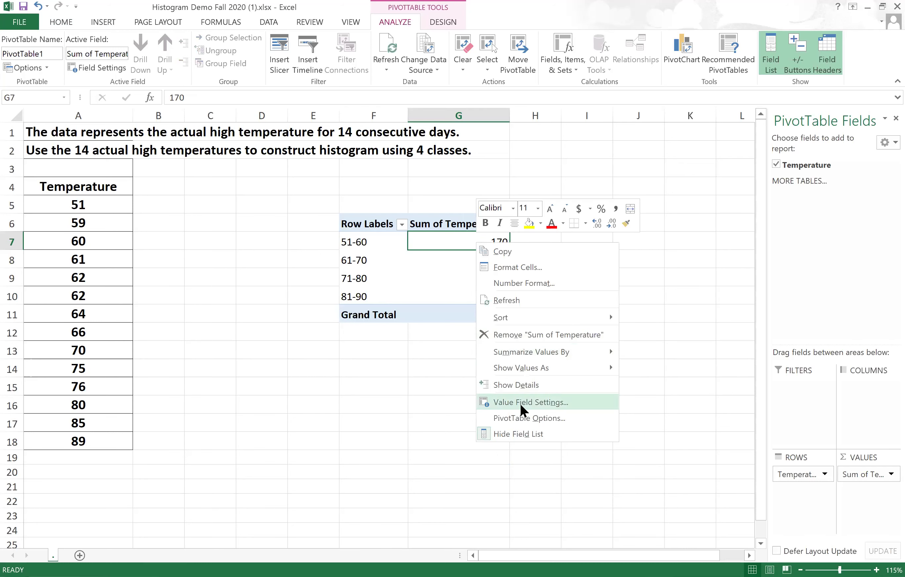
{"action": "right_click", "coordinate": [448, 238]}
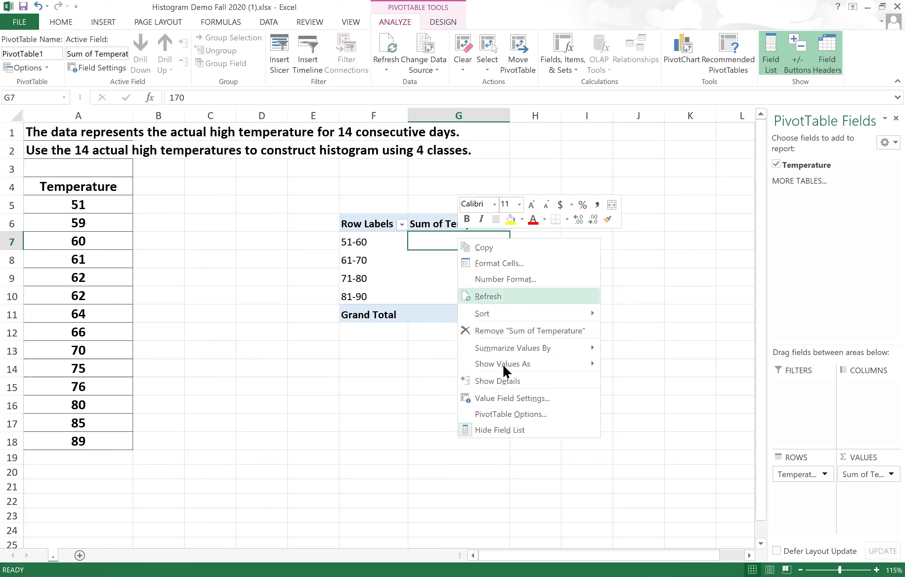
{"action": "left_click", "coordinate": [501, 399]}
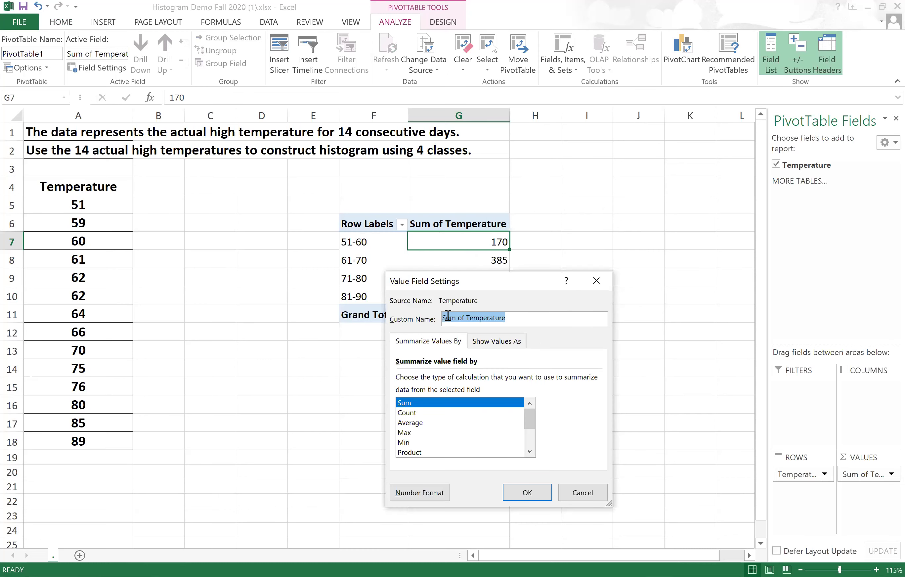
{"action": "left_click", "coordinate": [412, 414]}
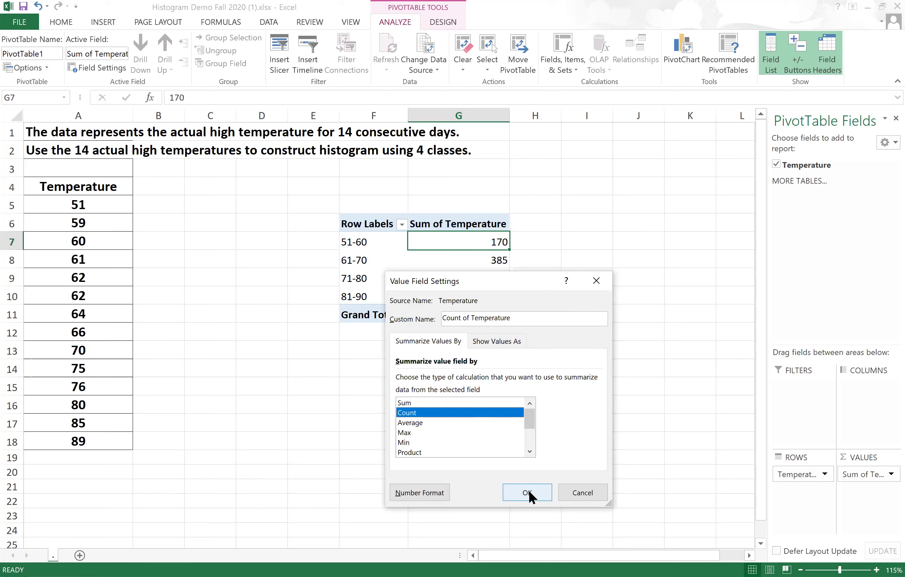
{"action": "left_click", "coordinate": [547, 487]}
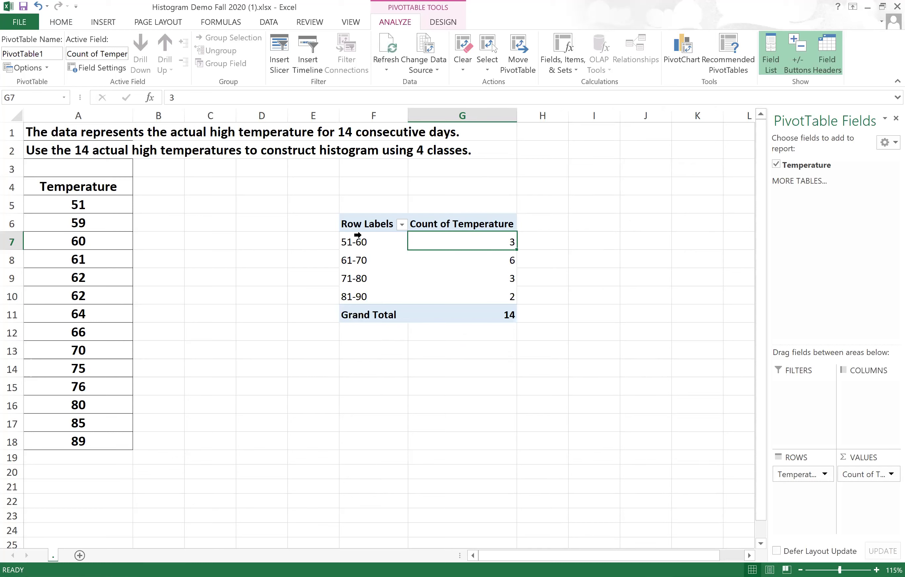
Rename the PivotTable's row labels heading in F6 to Classes.
{"action": "left_click", "coordinate": [365, 225]}
{"action": "double_click", "coordinate": [372, 224]}
{"action": "left_click_drag", "start_coordinate": [395, 224], "coordinate": [342, 226]}
{"action": "type", "text": "Classes"}
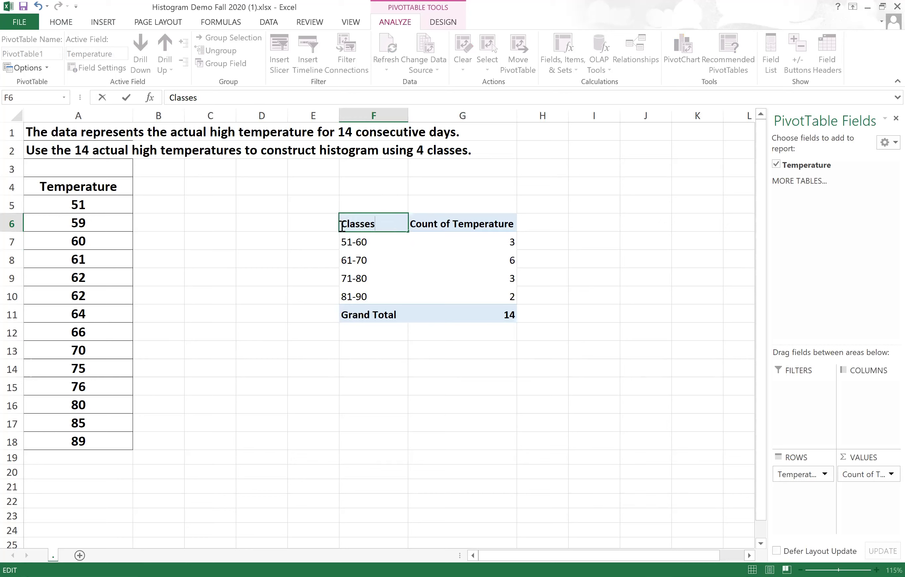
Give the PivotTable's count field the custom name Frequency.
{"action": "double_click", "coordinate": [468, 224]}
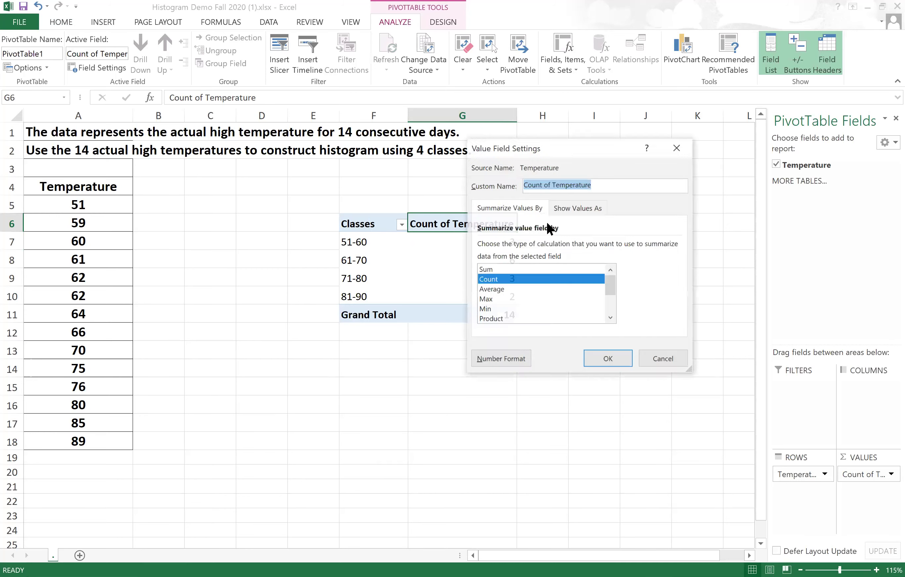
{"action": "left_click", "coordinate": [664, 362]}
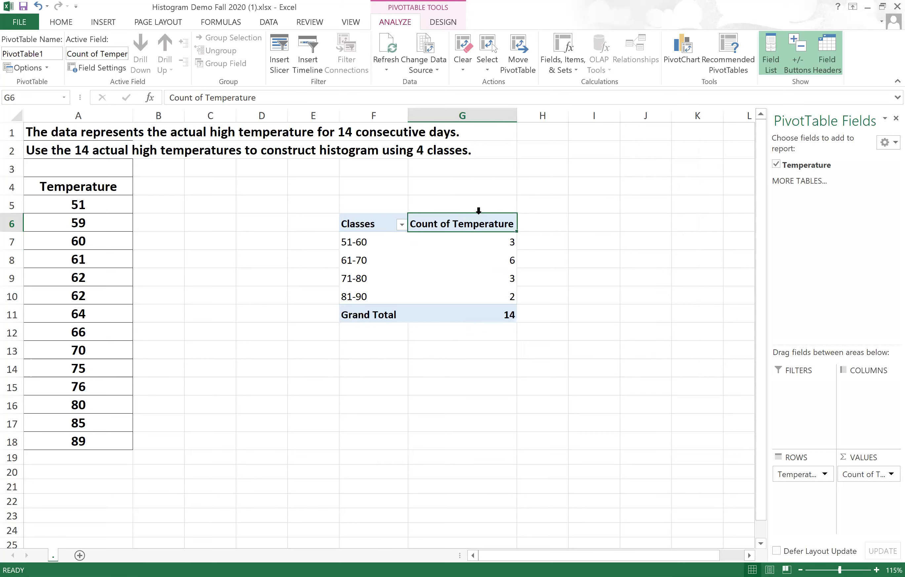
{"action": "double_click", "coordinate": [476, 227]}
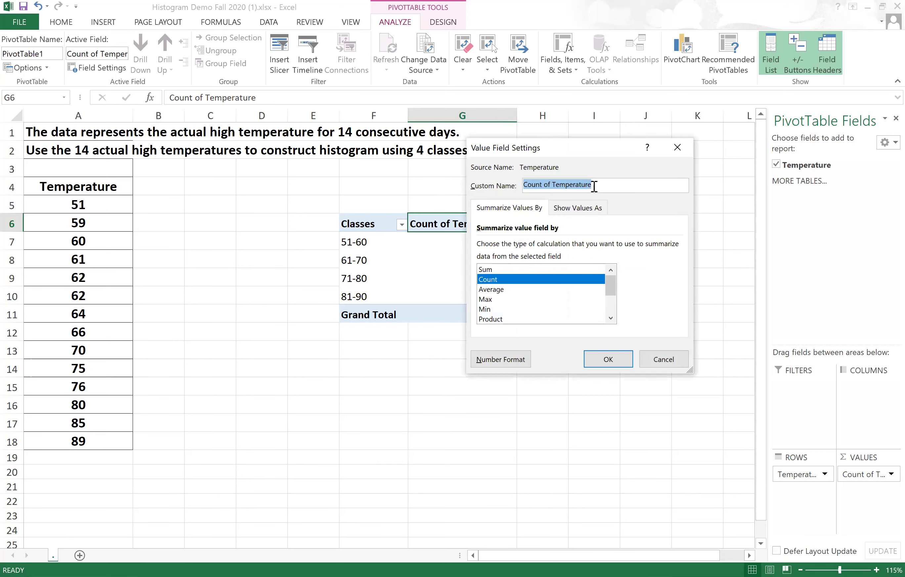
{"action": "type", "text": "Fe"}
{"action": "key", "text": "BackSpace"}
{"action": "type", "text": "requency"}
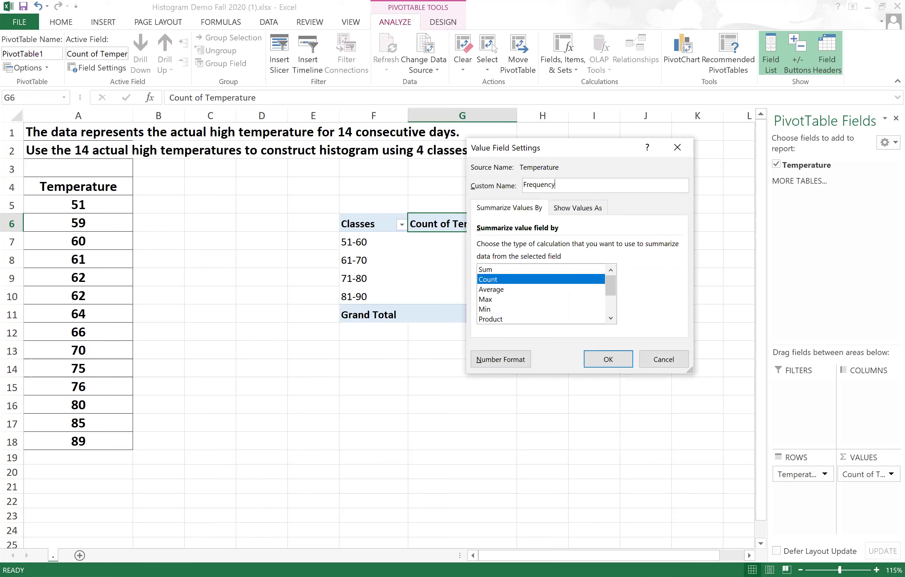
{"action": "left_click", "coordinate": [608, 360]}
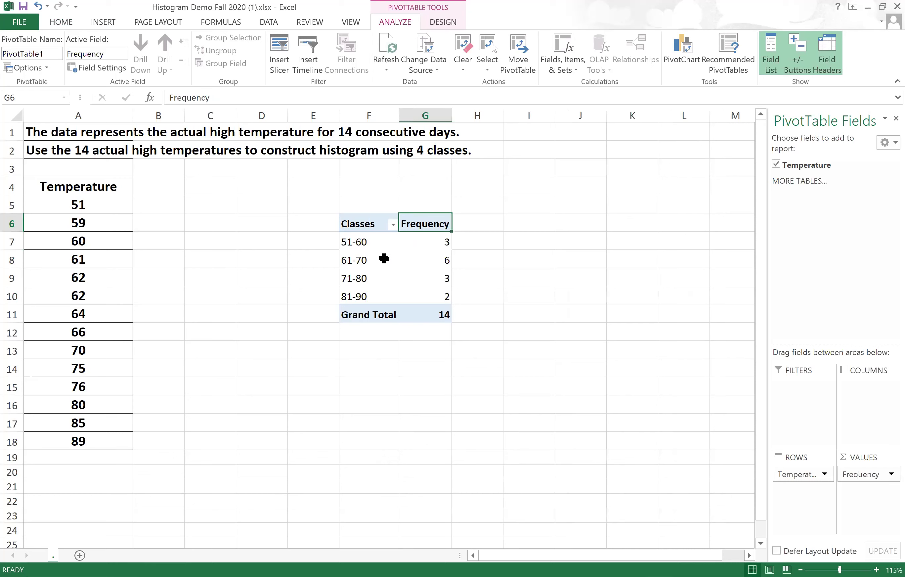
Apply all borders, centre alignment and bold to the class and frequency cells F7:G10.
{"action": "left_click", "coordinate": [348, 240]}
{"action": "left_click_drag", "start_coordinate": [362, 258], "coordinate": [390, 296]}
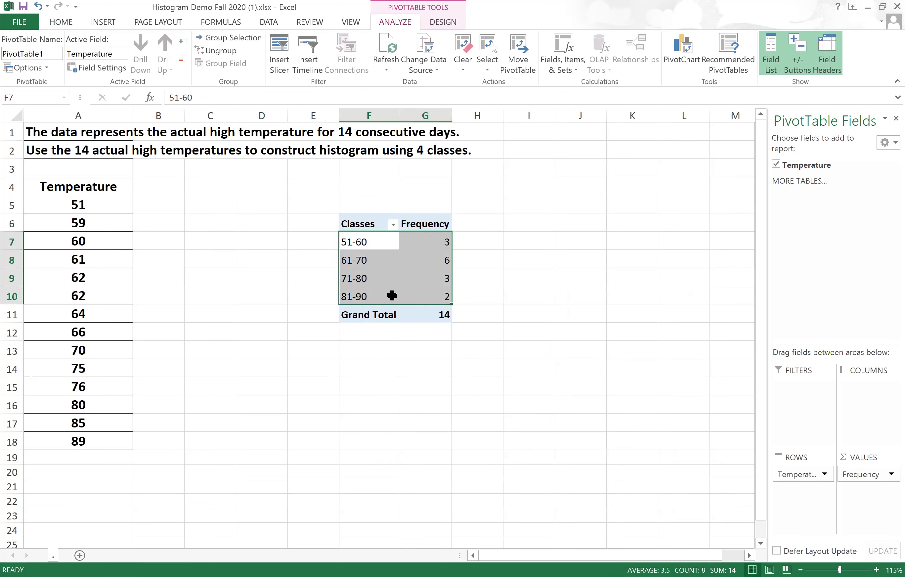
{"action": "left_click", "coordinate": [59, 25]}
{"action": "left_click", "coordinate": [157, 61]}
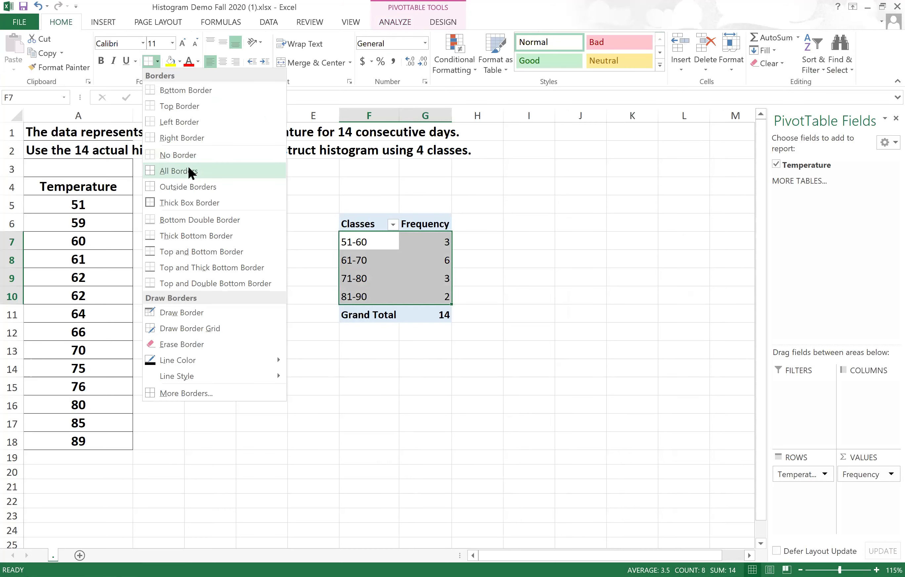
{"action": "left_click", "coordinate": [188, 169]}
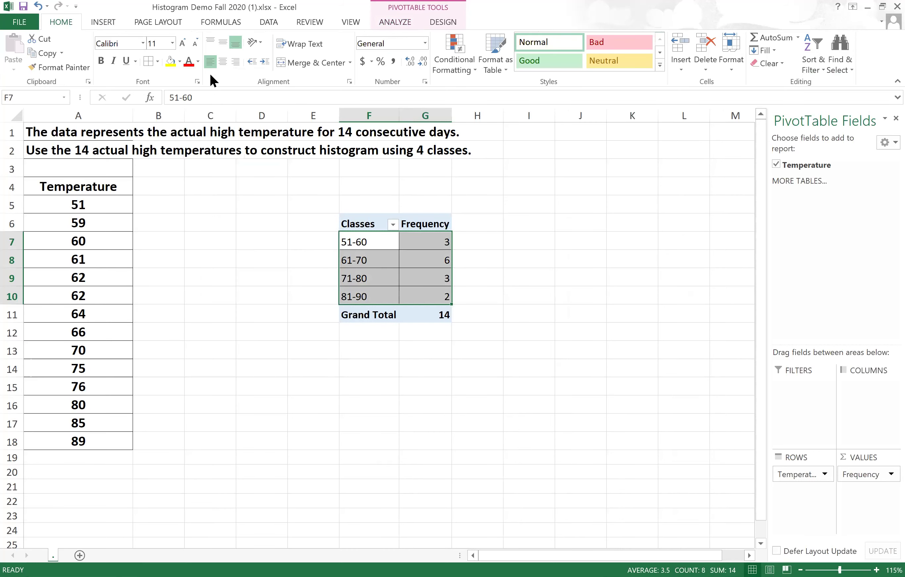
{"action": "left_click", "coordinate": [222, 63]}
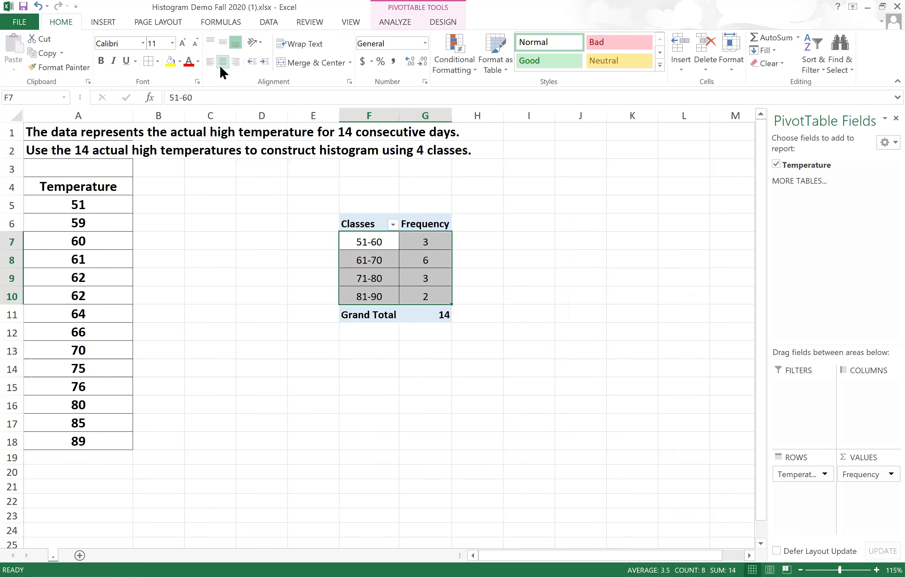
{"action": "left_click", "coordinate": [100, 61]}
{"action": "left_click", "coordinate": [565, 398]}
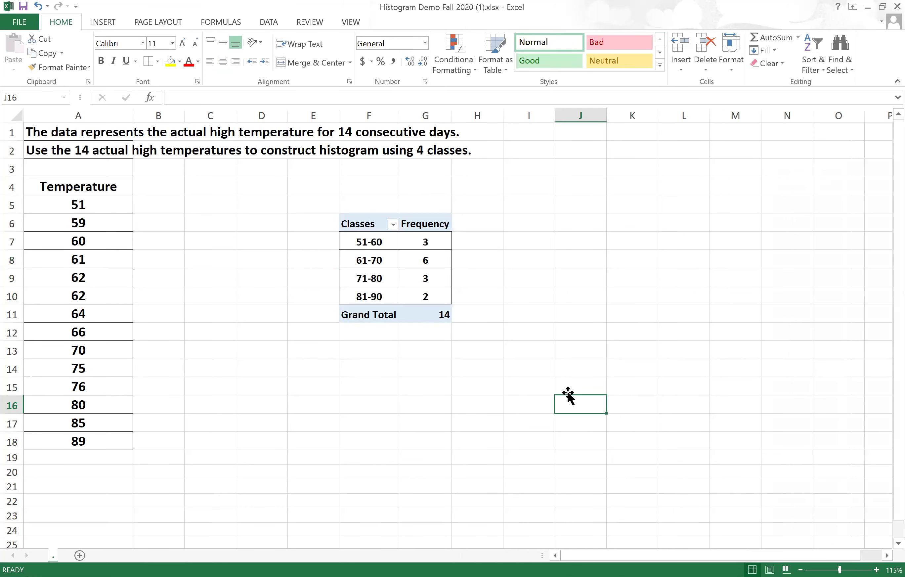
Centre the Grand Total row and the headings, and apply all borders to the whole PivotTable F6:G11.
{"action": "left_click", "coordinate": [388, 307]}
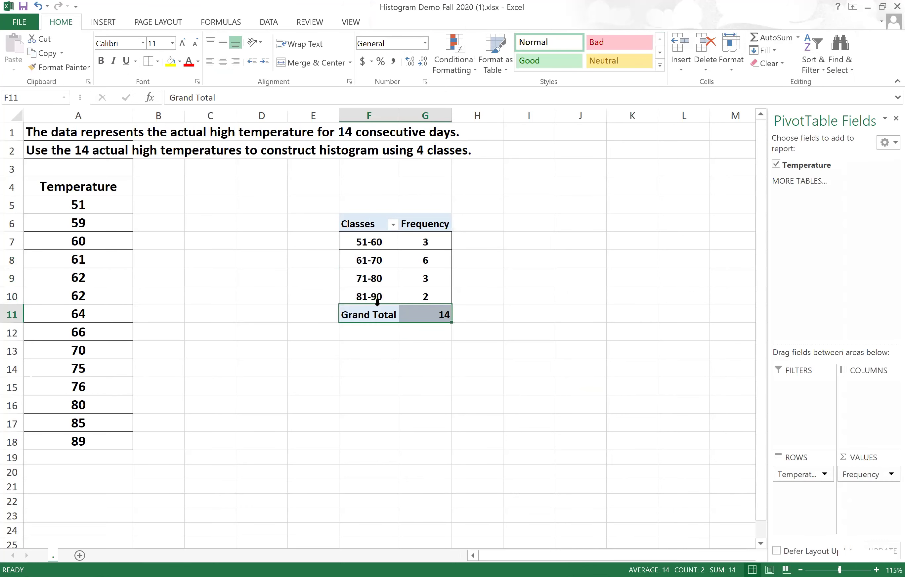
{"action": "left_click", "coordinate": [223, 62]}
{"action": "left_click_drag", "start_coordinate": [360, 216], "coordinate": [422, 316]}
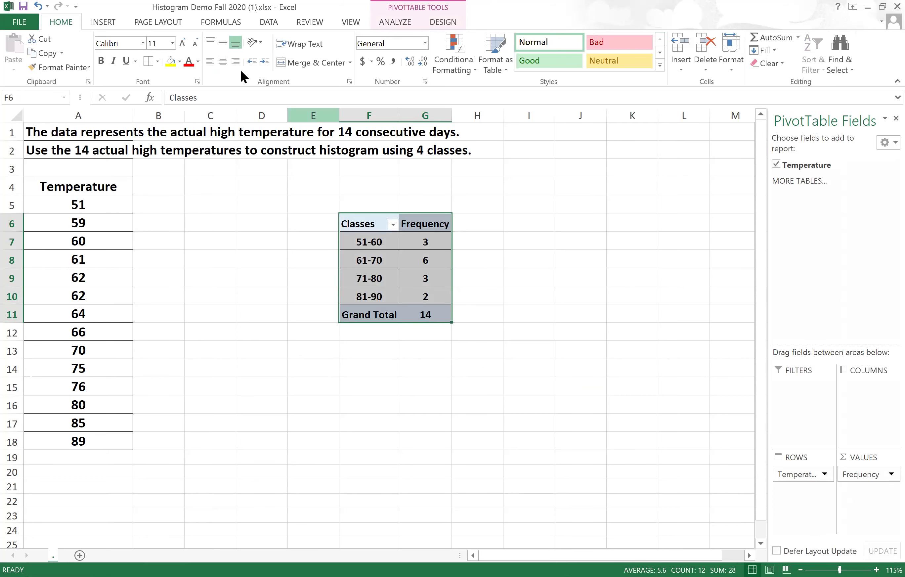
{"action": "left_click", "coordinate": [223, 58]}
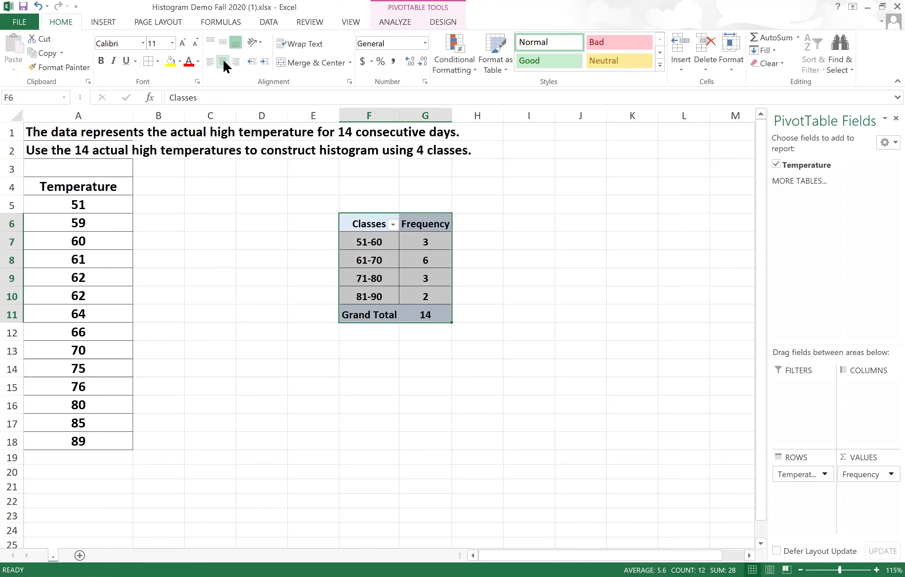
{"action": "left_click", "coordinate": [146, 61]}
{"action": "left_click", "coordinate": [579, 323]}
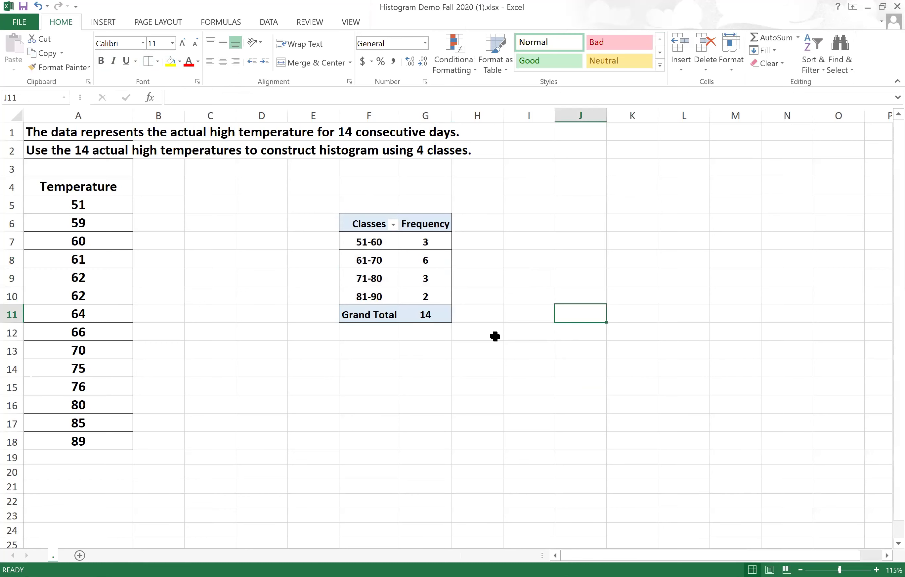
{"action": "left_click", "coordinate": [365, 312]}
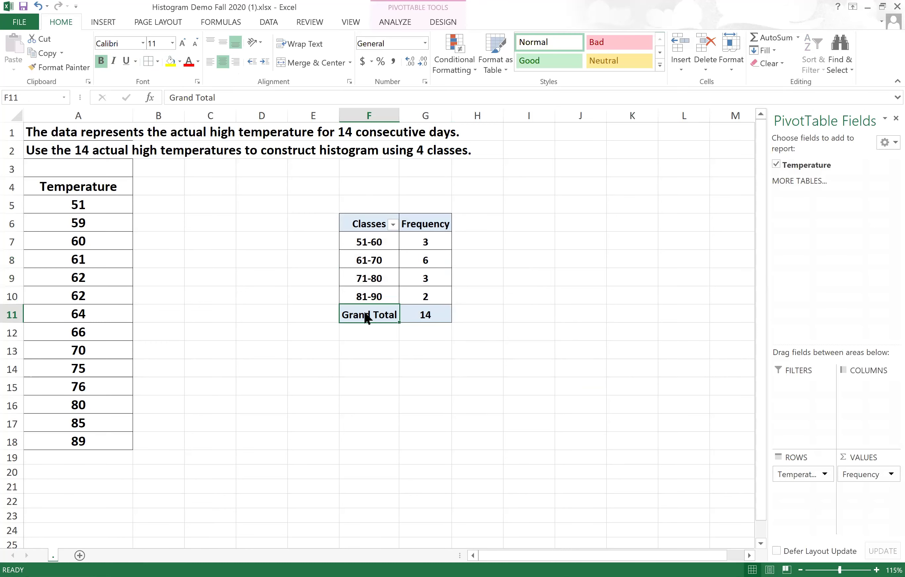
{"action": "double_click", "coordinate": [364, 312]}
{"action": "left_click", "coordinate": [459, 327]}
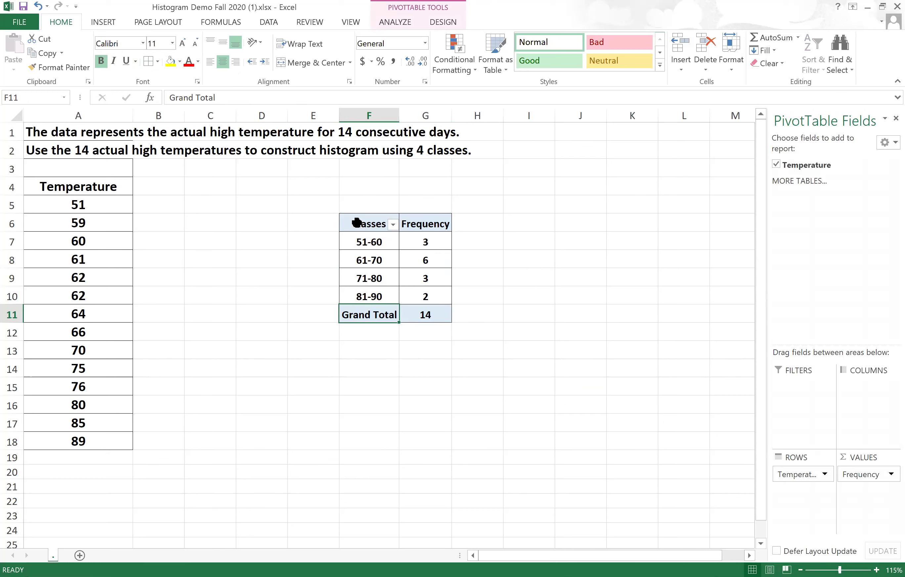
{"action": "left_click_drag", "start_coordinate": [343, 220], "coordinate": [404, 285]}
{"action": "left_click", "coordinate": [376, 199]}
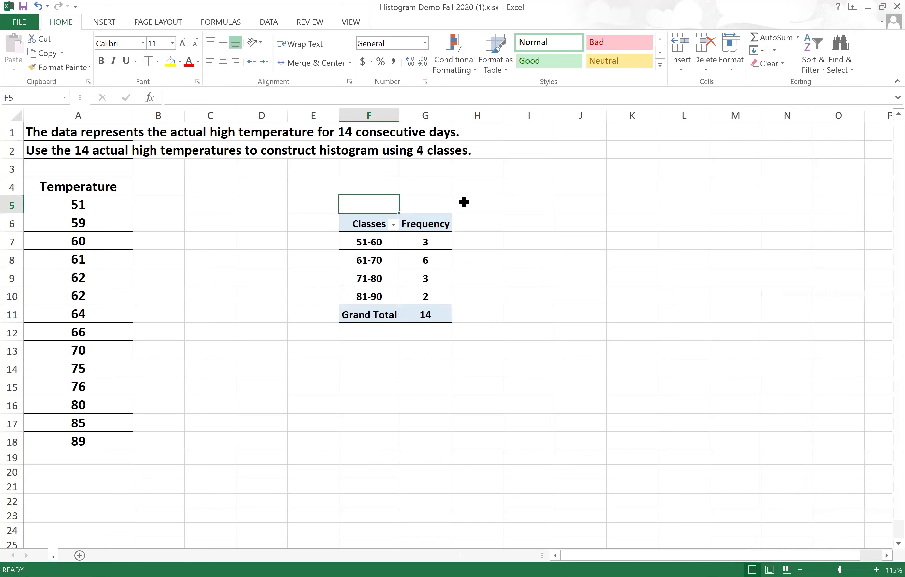
Enter the title Frequency Distribution Table in cell F5 and make it bold.
{"action": "type", "text": "Frequ"}
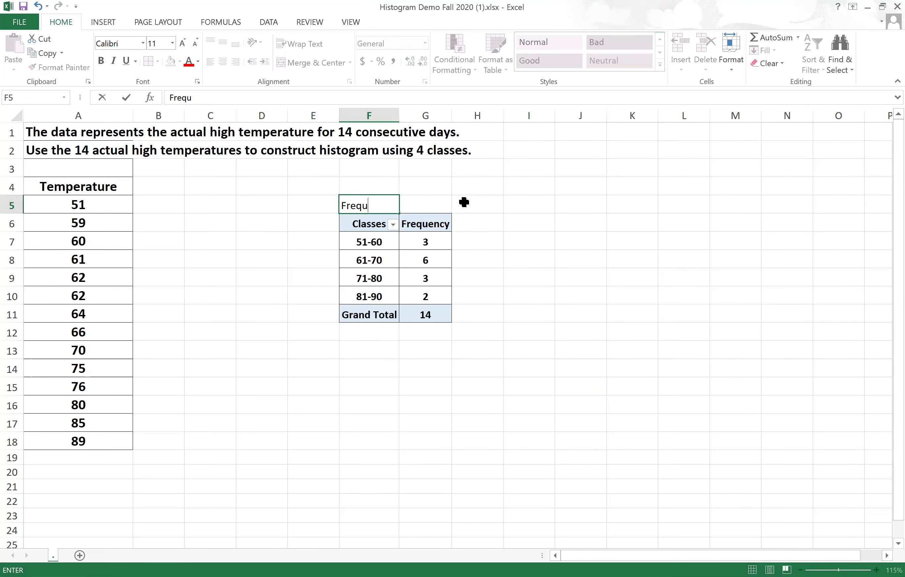
{"action": "type", "text": "ency Distribution Table"}
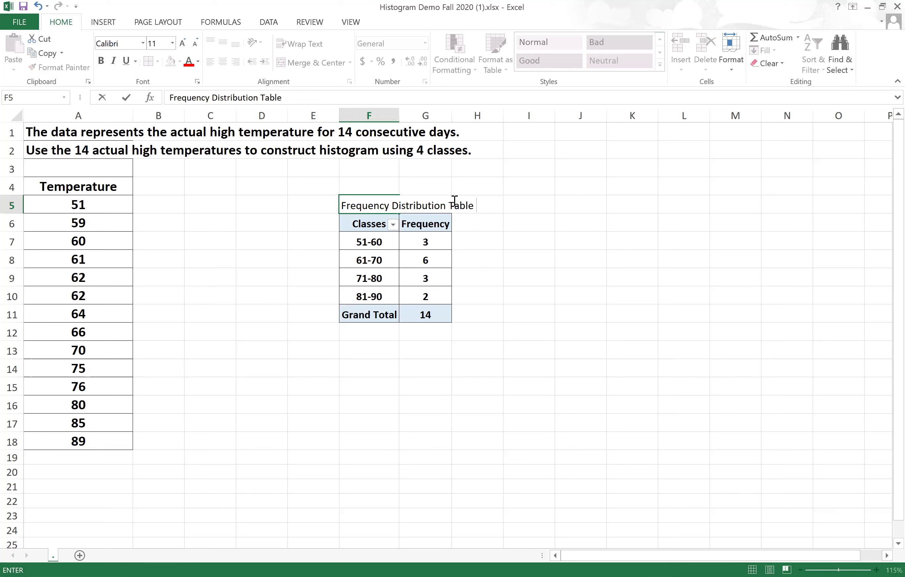
{"action": "left_click_drag", "start_coordinate": [491, 207], "coordinate": [338, 205]}
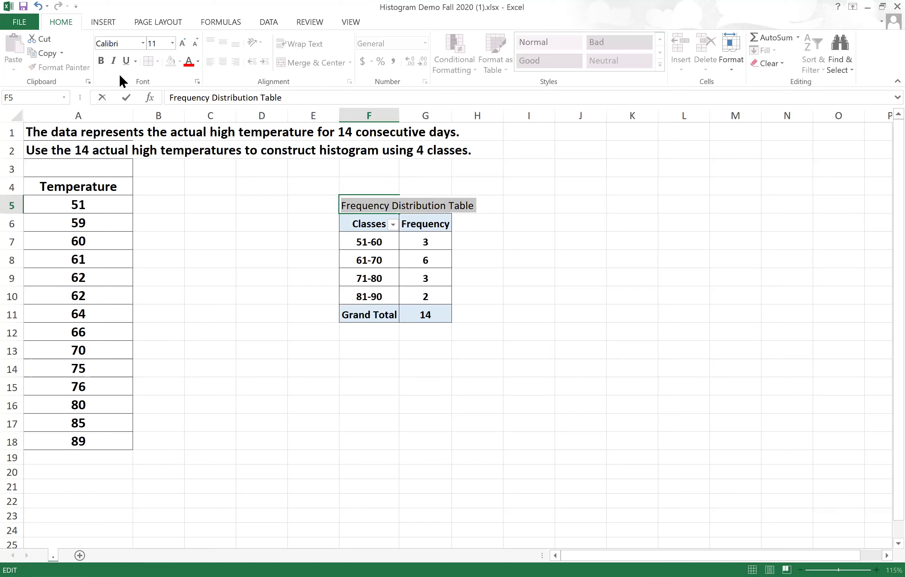
{"action": "left_click", "coordinate": [98, 59]}
{"action": "left_click", "coordinate": [597, 336]}
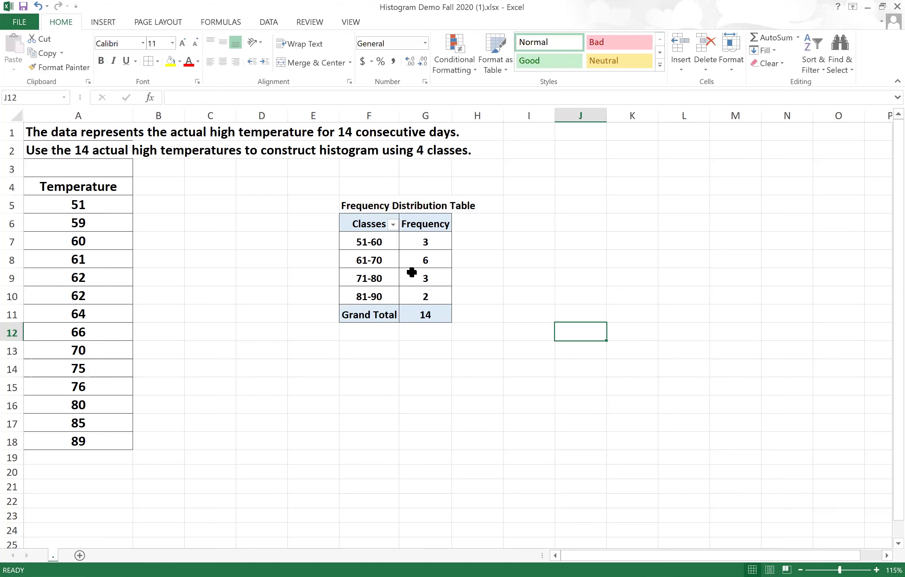
Insert a 2-D clustered column PivotChart from the classes and frequencies in F6:G10 and move it up below the instruction lines.
{"action": "left_click_drag", "start_coordinate": [358, 224], "coordinate": [404, 290]}
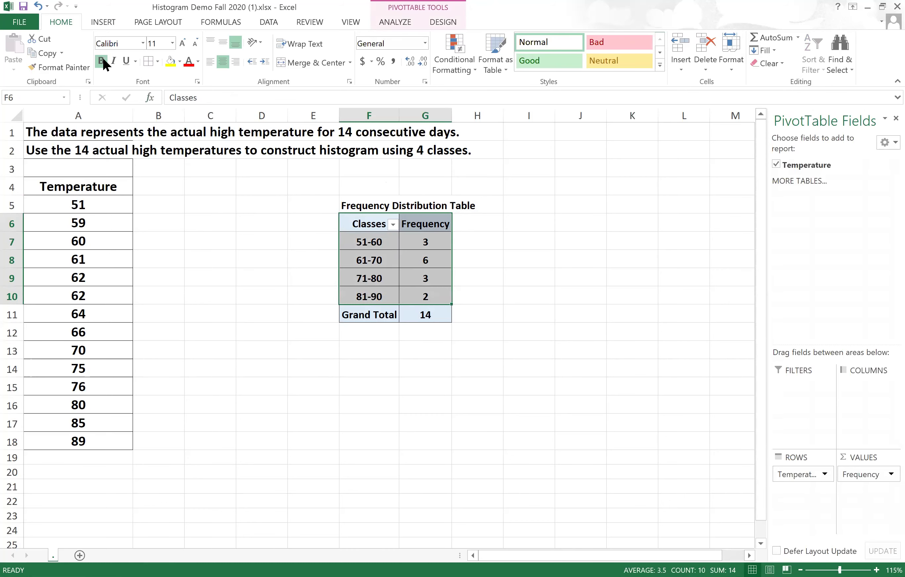
{"action": "left_click", "coordinate": [101, 25]}
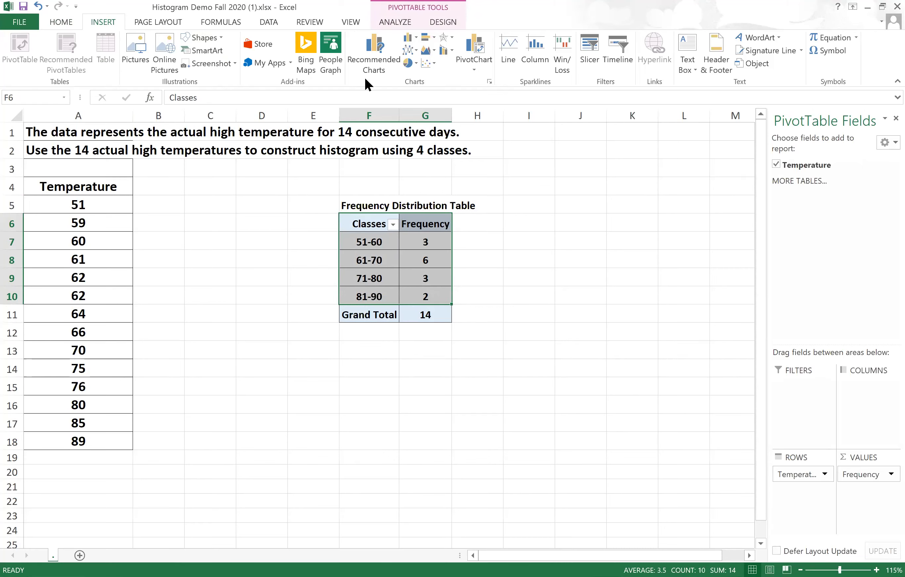
{"action": "left_click", "coordinate": [414, 33]}
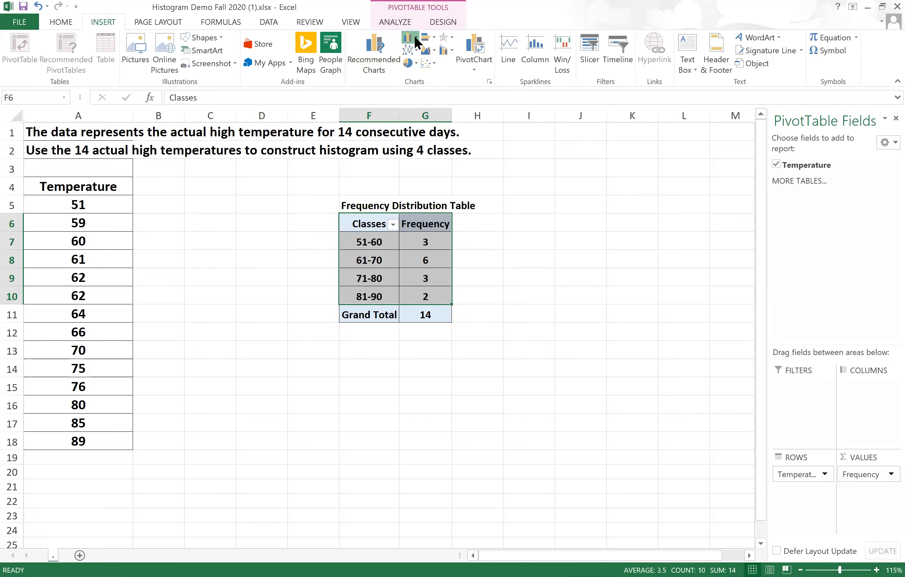
{"action": "left_click", "coordinate": [414, 35]}
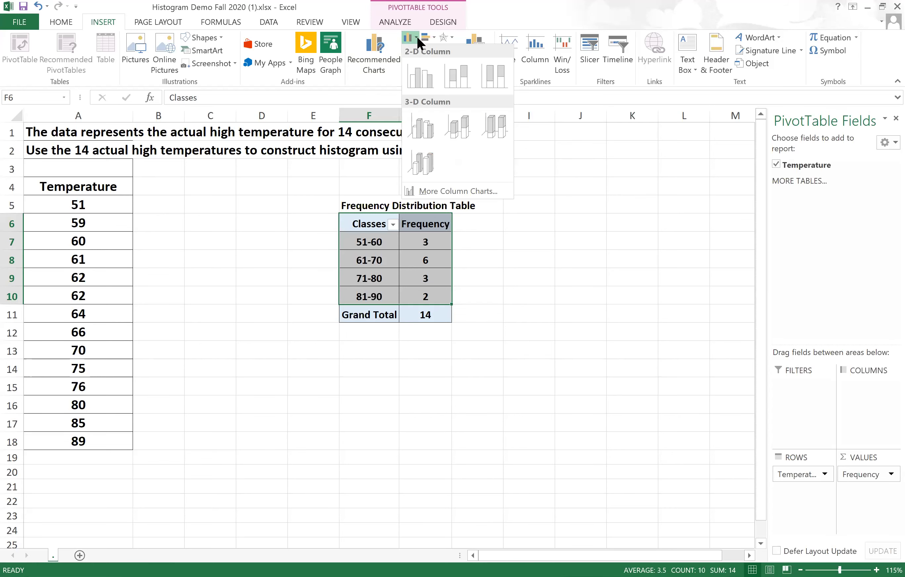
{"action": "left_click", "coordinate": [421, 82]}
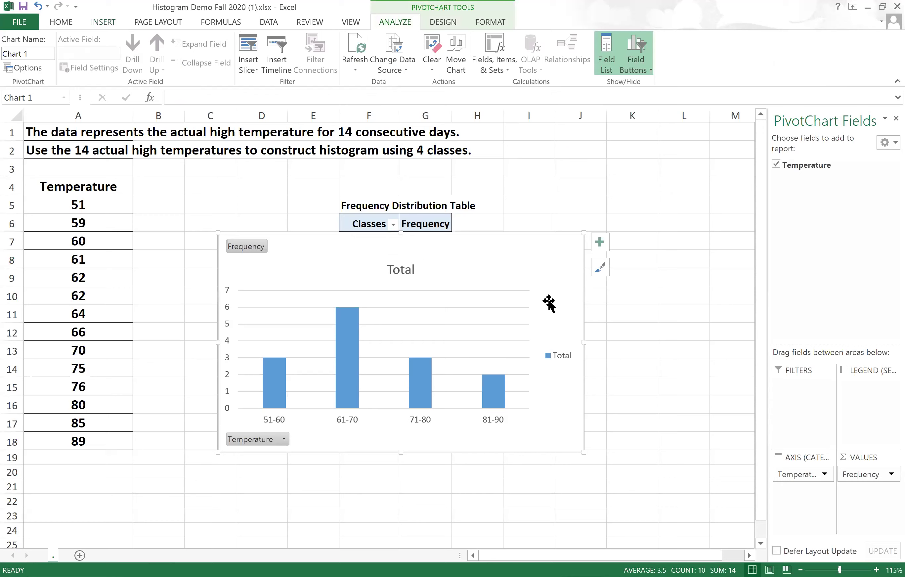
{"action": "left_click_drag", "start_coordinate": [553, 339], "coordinate": [577, 276]}
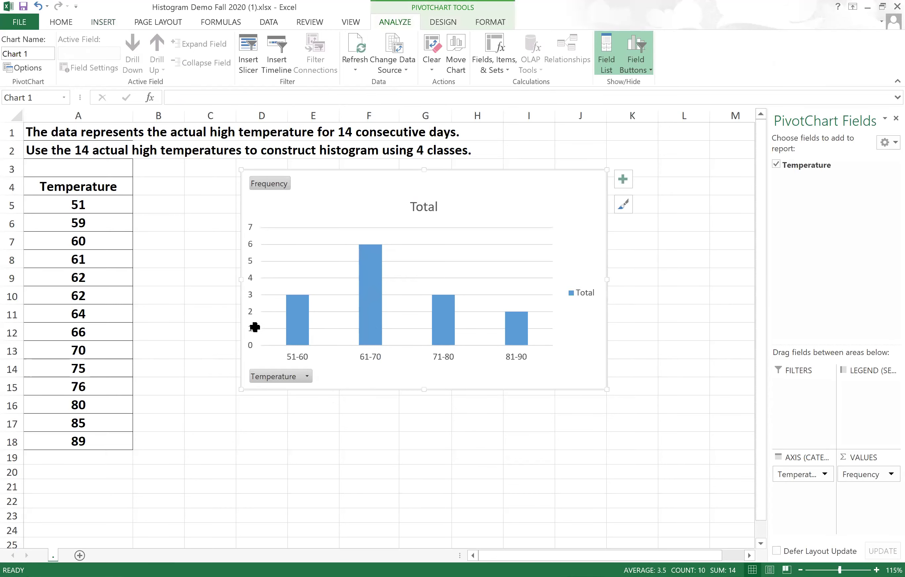
{"action": "left_click", "coordinate": [303, 329]}
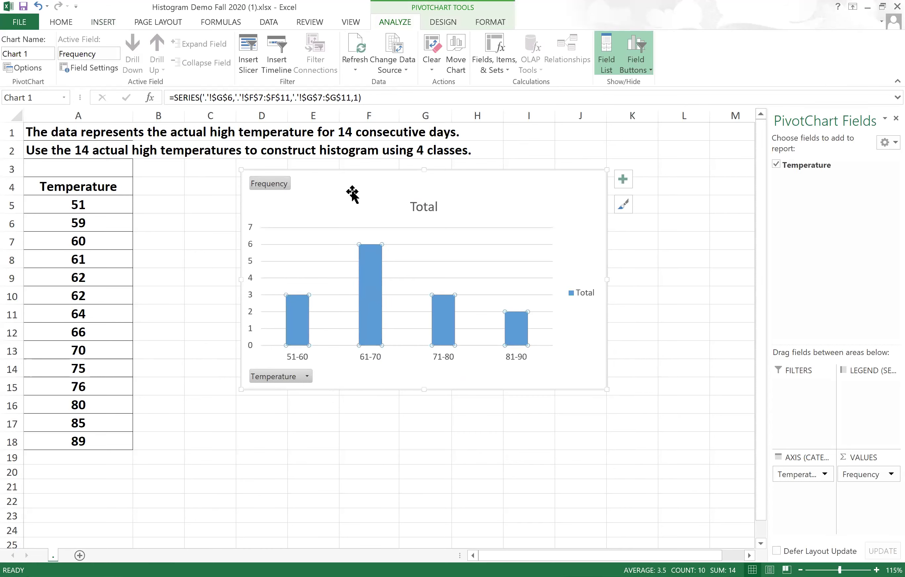
{"action": "left_click_drag", "start_coordinate": [352, 193], "coordinate": [359, 215]}
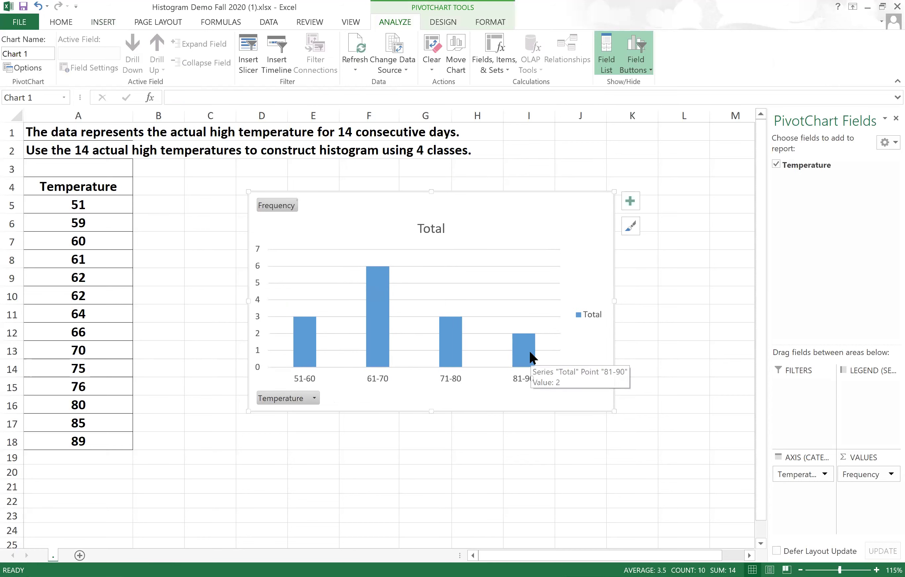
Set the gap width of the chart's column series to 0% so the bars touch.
{"action": "mouse_move", "coordinate": [301, 358]}
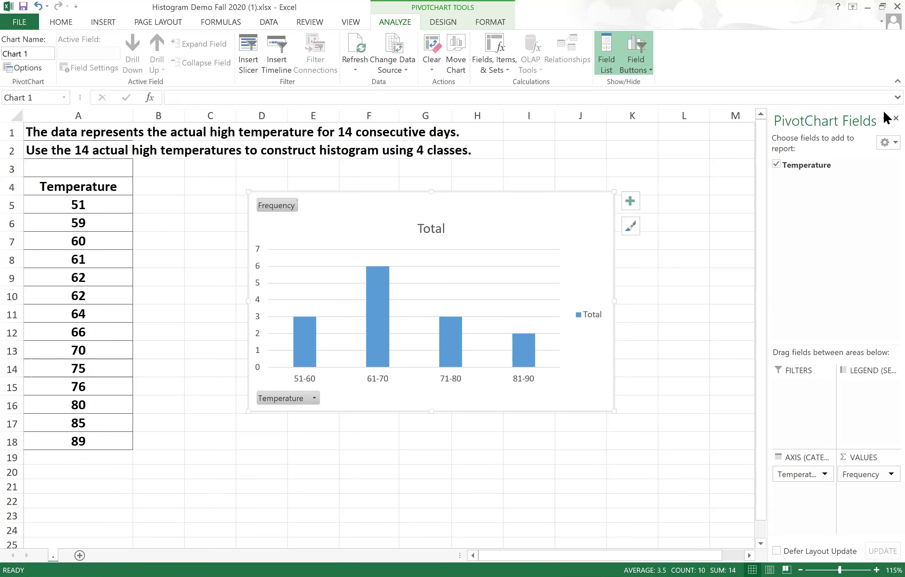
{"action": "left_click", "coordinate": [453, 350]}
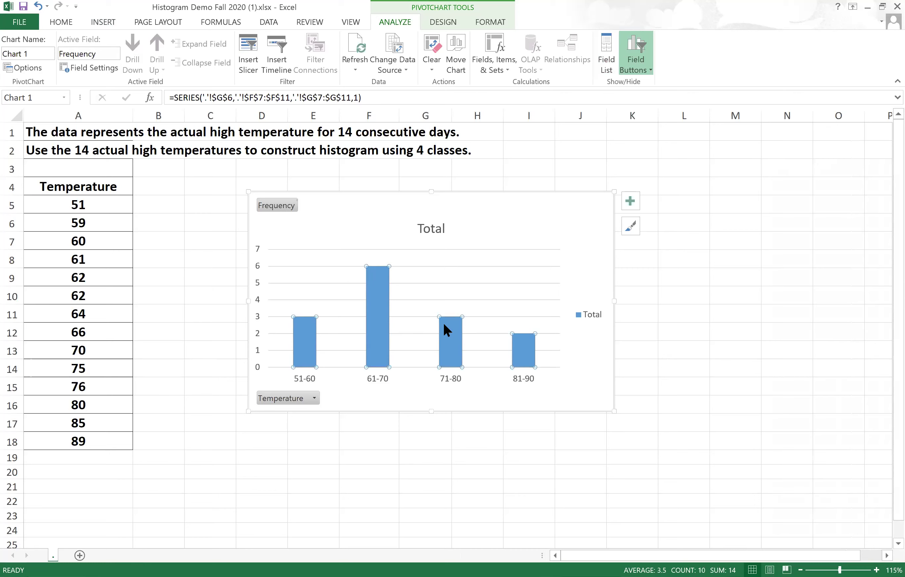
{"action": "right_click", "coordinate": [449, 351]}
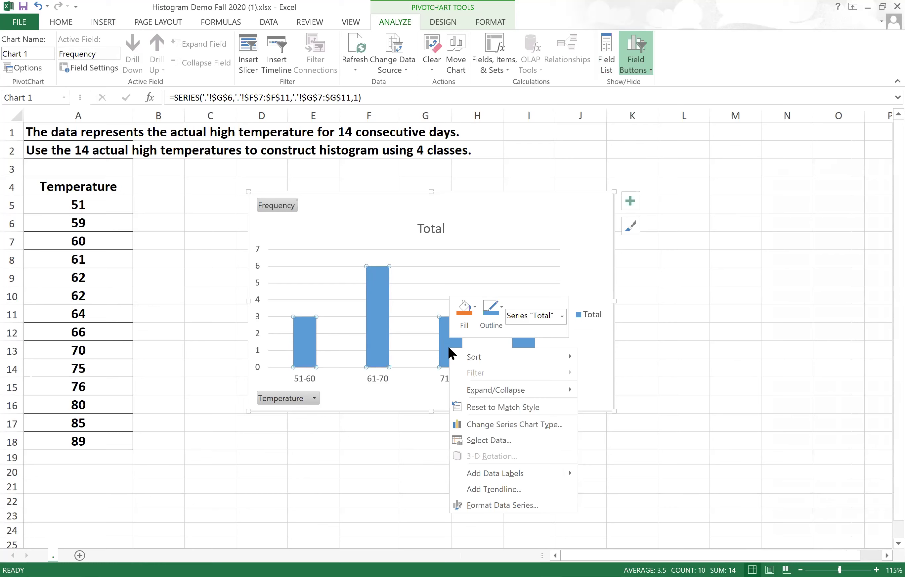
{"action": "left_click", "coordinate": [493, 501]}
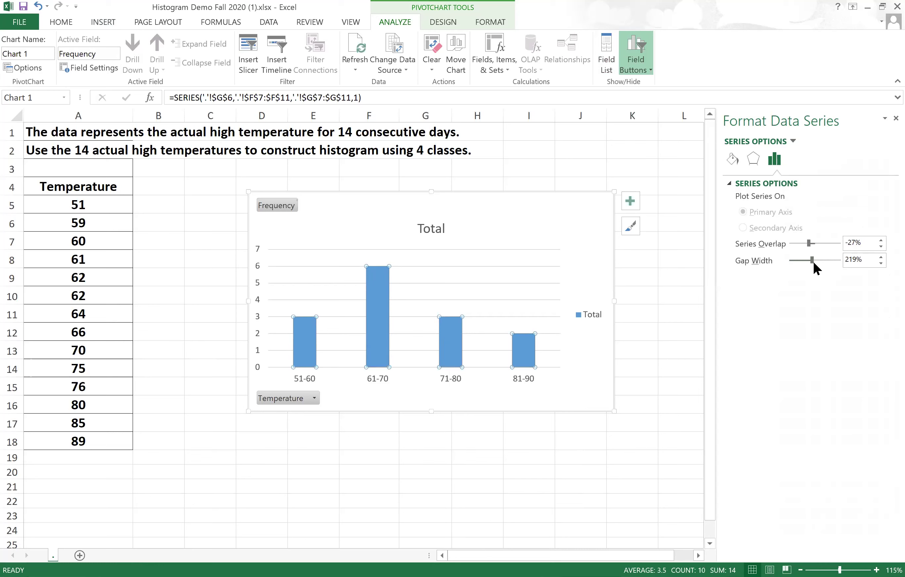
{"action": "left_click_drag", "start_coordinate": [812, 258], "coordinate": [779, 261]}
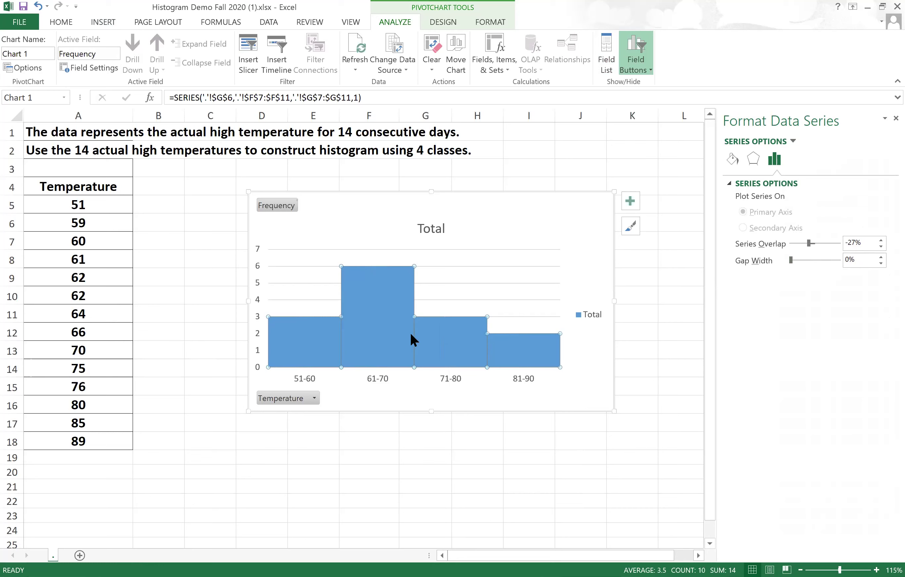
{"action": "mouse_move", "coordinate": [416, 331]}
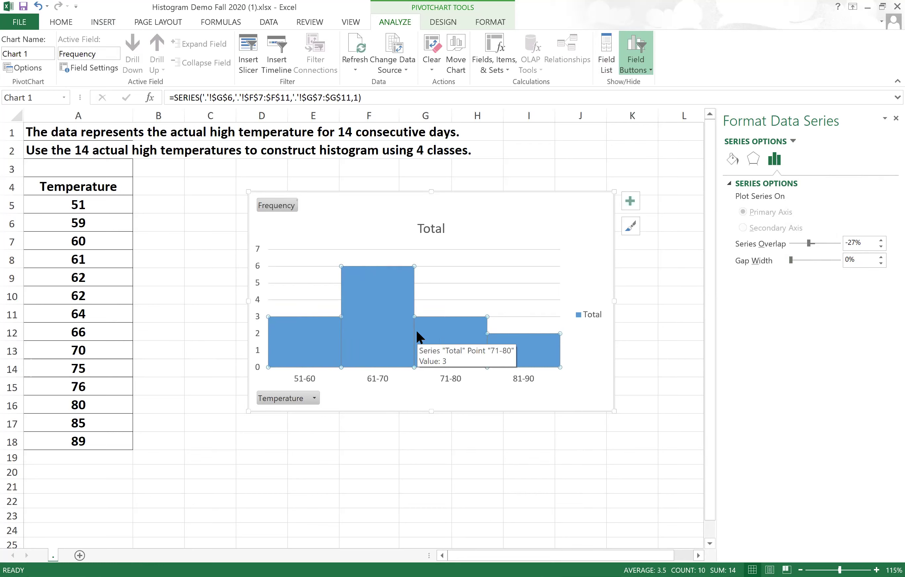
{"action": "left_click", "coordinate": [439, 338]}
{"action": "left_click", "coordinate": [344, 336]}
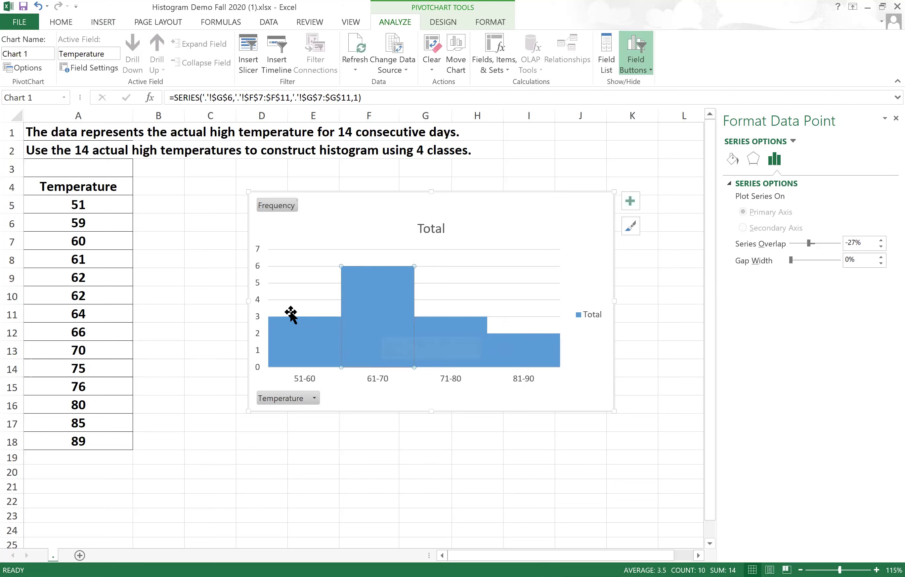
{"action": "left_click", "coordinate": [440, 405]}
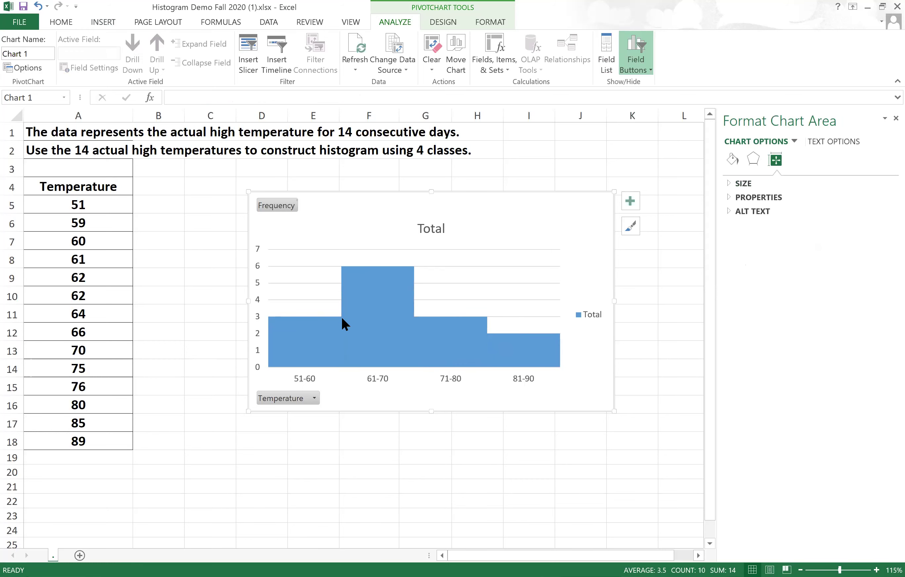
{"action": "mouse_move", "coordinate": [342, 312]}
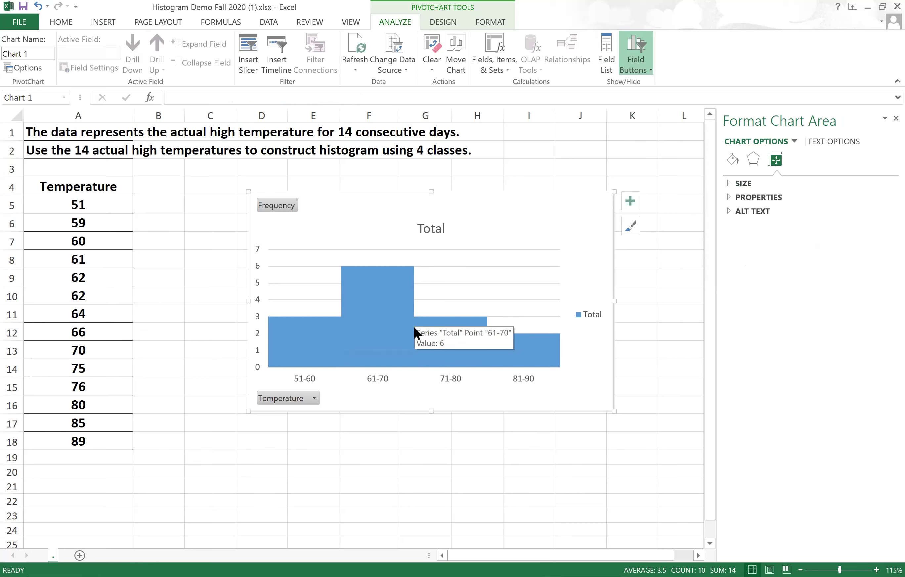
Turn on varying fill colors by point for the chart's whole column series.
{"action": "mouse_move", "coordinate": [489, 341]}
{"action": "left_click", "coordinate": [395, 340]}
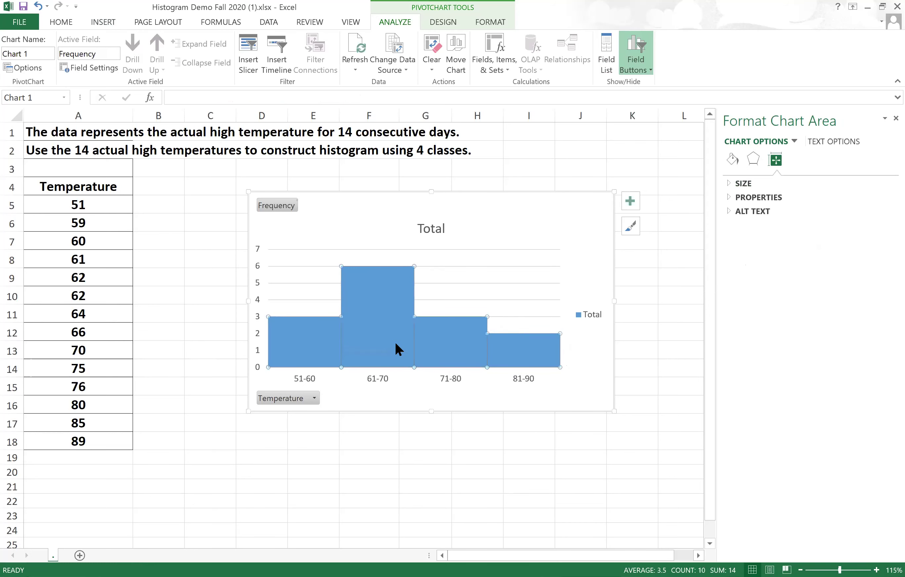
{"action": "mouse_move", "coordinate": [383, 342]}
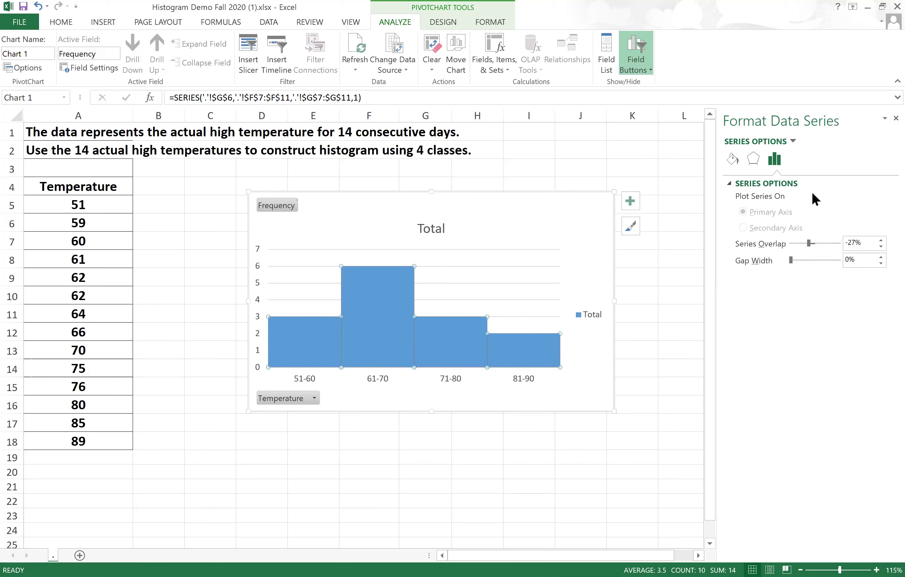
{"action": "left_click", "coordinate": [756, 158]}
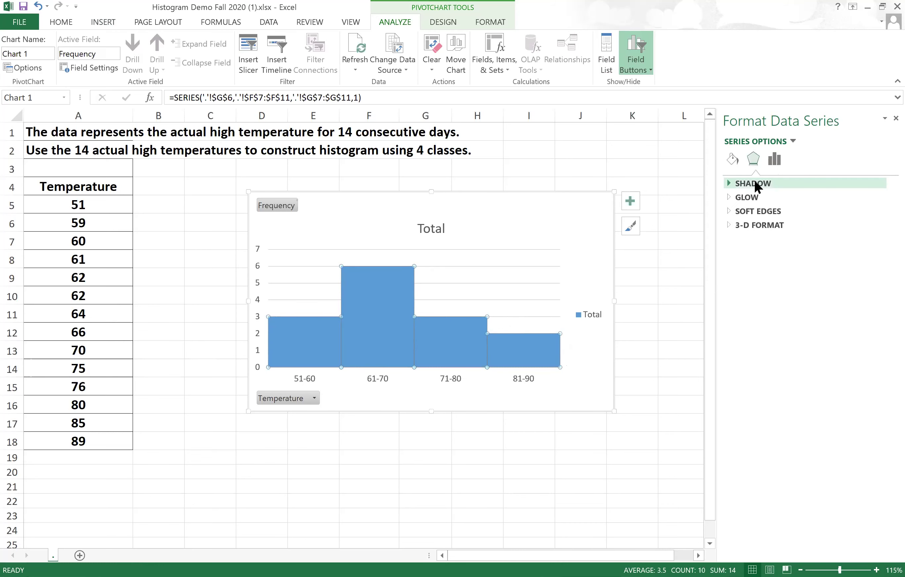
{"action": "left_click", "coordinate": [769, 159]}
{"action": "left_click", "coordinate": [733, 161]}
{"action": "left_click", "coordinate": [740, 183]}
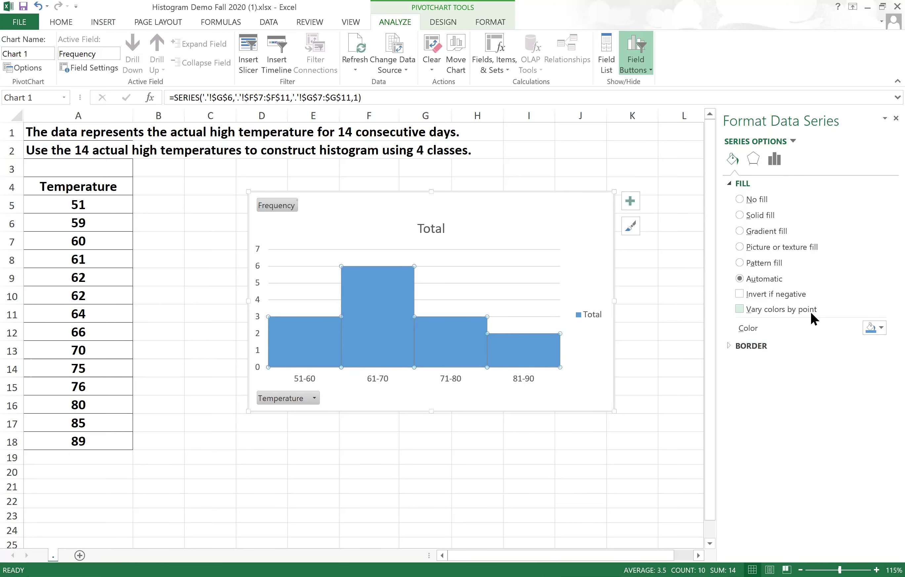
{"action": "left_click", "coordinate": [739, 309]}
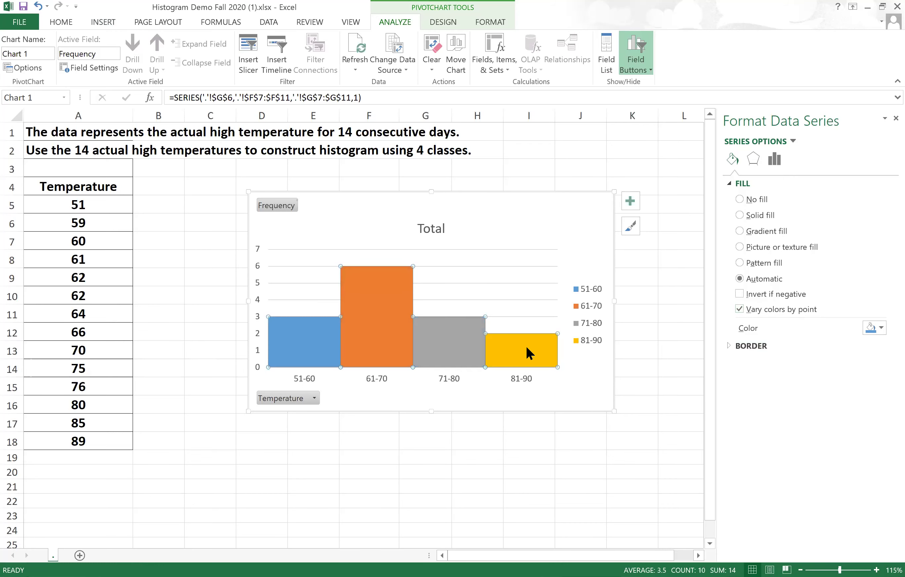
Give the chart area a solid dark red border and set the border's transparency to 100%.
{"action": "left_click", "coordinate": [431, 410]}
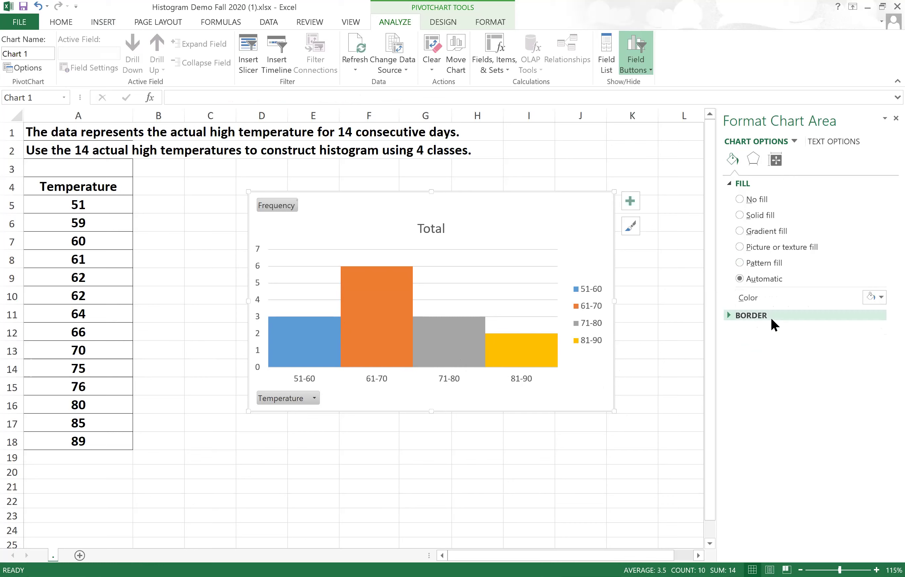
{"action": "left_click", "coordinate": [759, 316]}
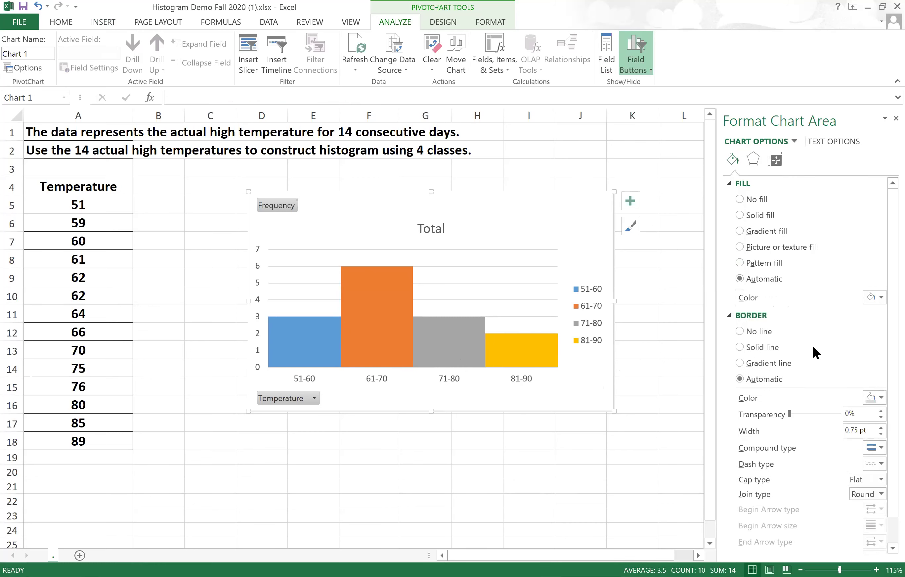
{"action": "scroll", "coordinate": [813, 347], "scroll_direction": "down", "scroll_amount": 2}
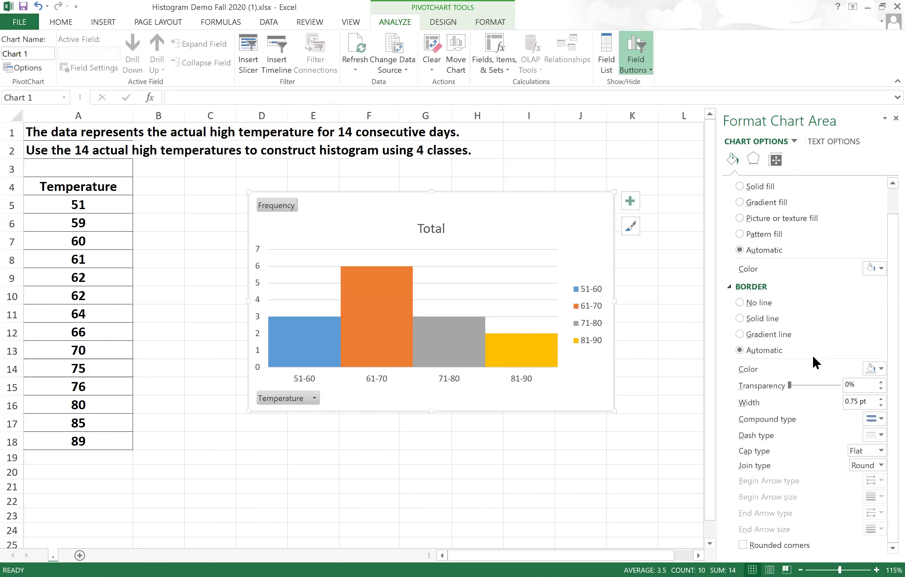
{"action": "left_click", "coordinate": [881, 368]}
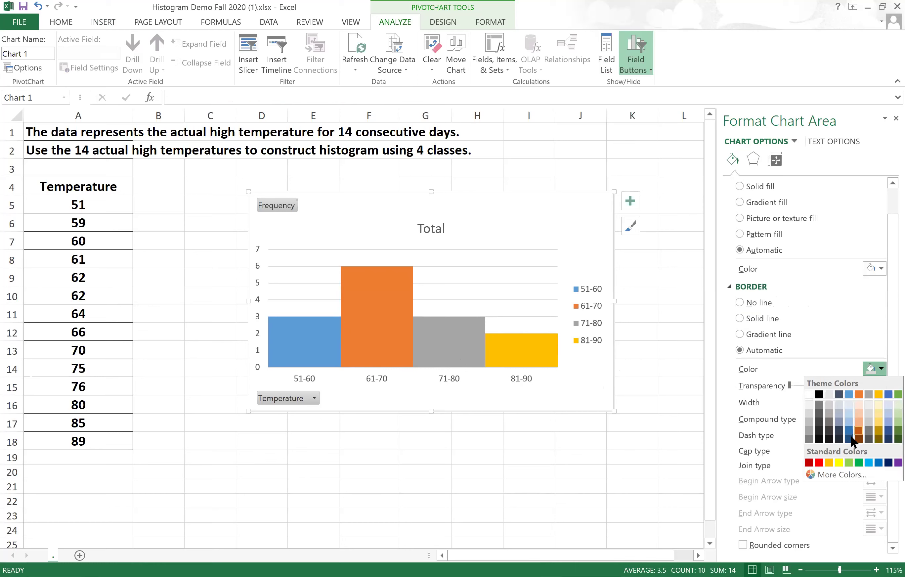
{"action": "left_click", "coordinate": [809, 462]}
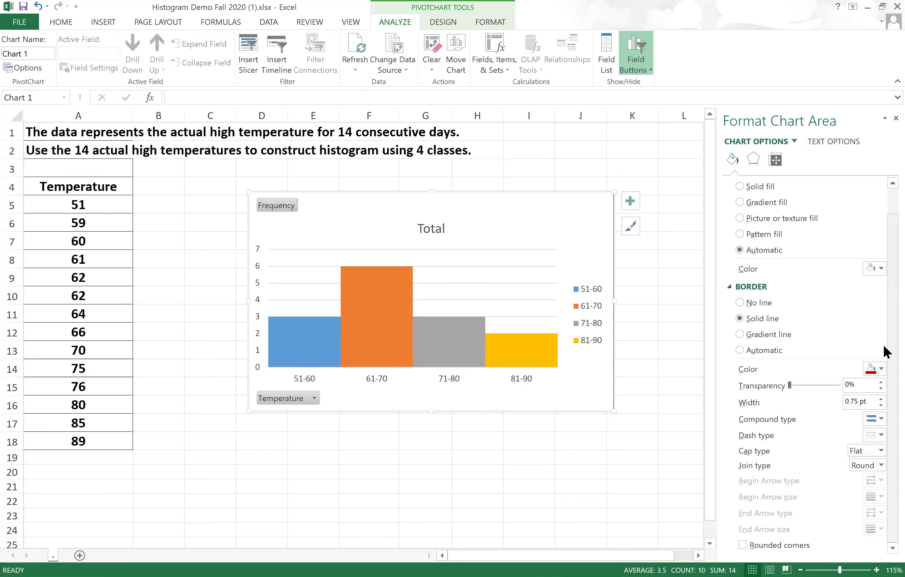
{"action": "left_click_drag", "start_coordinate": [796, 386], "coordinate": [856, 385]}
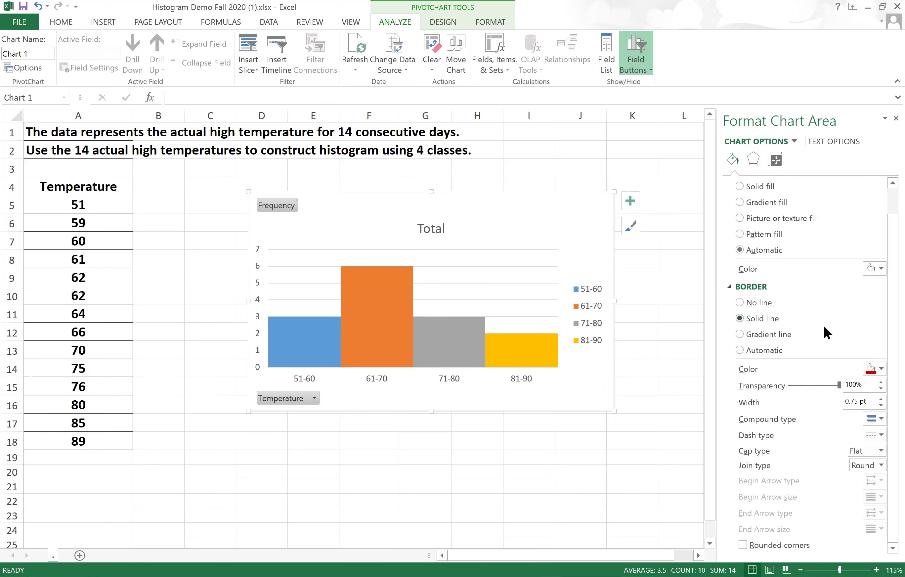
{"action": "type", "text": "Classes"}
{"action": "left_click", "coordinate": [586, 497]}
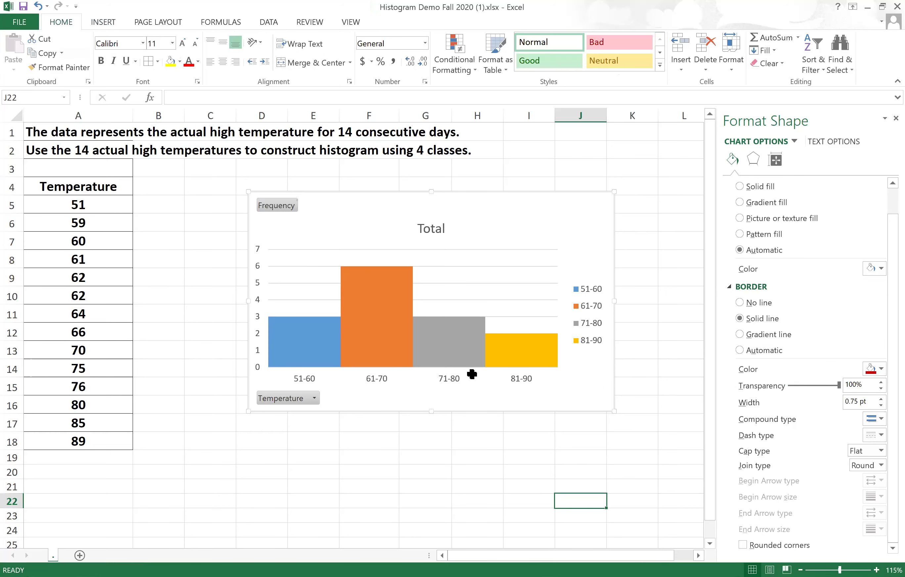
Give the chart's column series a solid dark red border and set the border's transparency to 100%.
{"action": "left_click", "coordinate": [475, 347]}
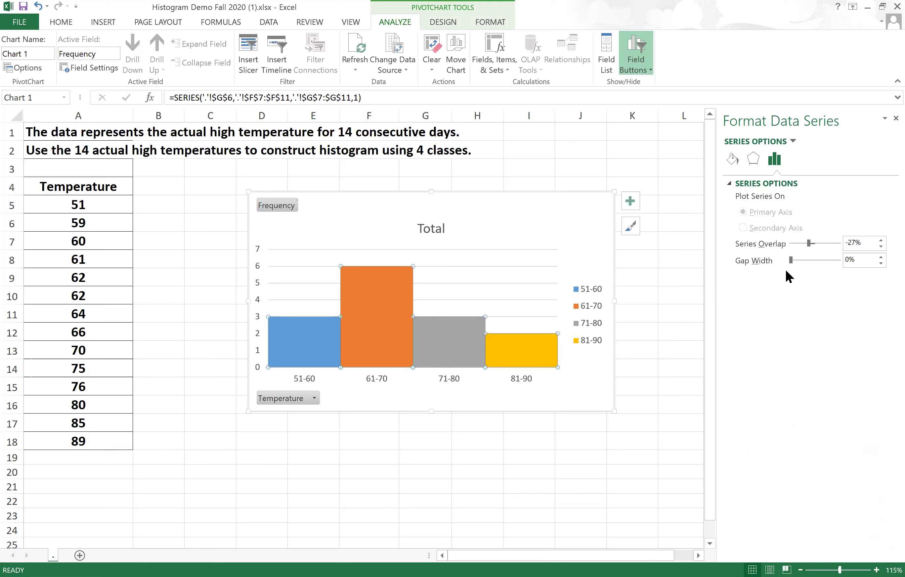
{"action": "left_click", "coordinate": [733, 159]}
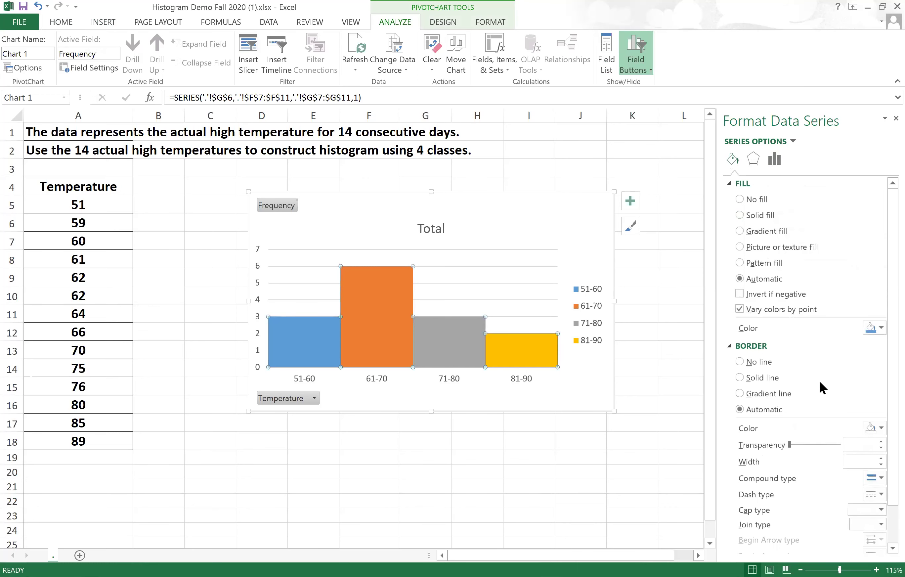
{"action": "scroll", "coordinate": [831, 433], "scroll_direction": "down", "scroll_amount": 1}
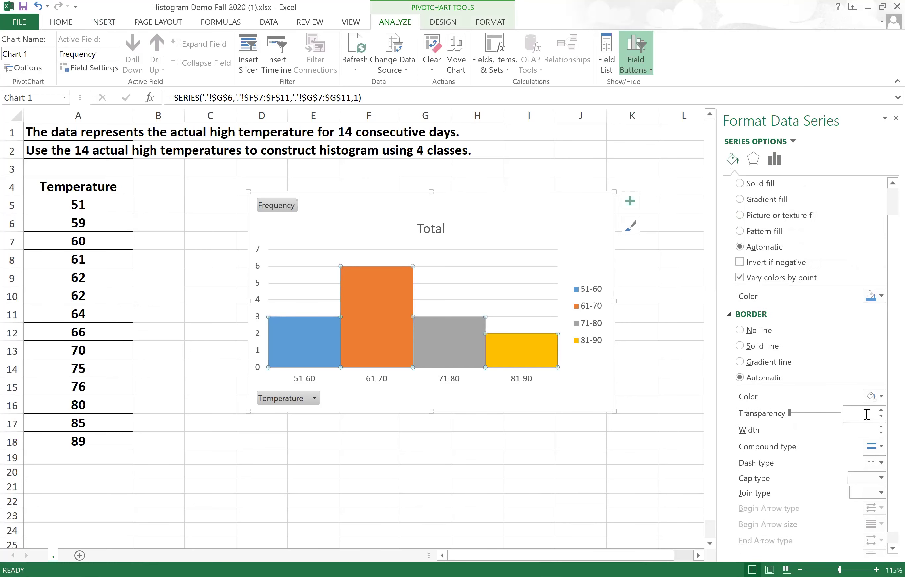
{"action": "left_click", "coordinate": [878, 396]}
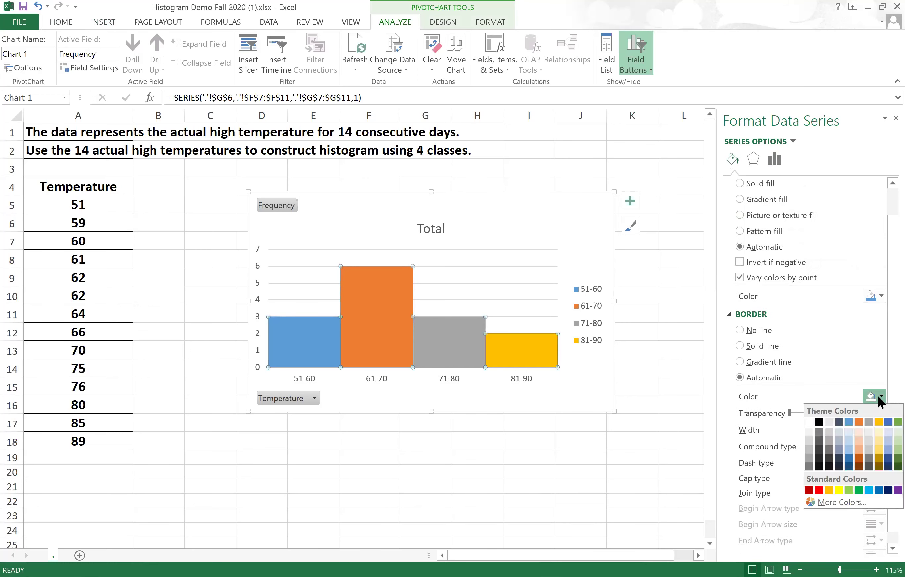
{"action": "left_click", "coordinate": [809, 490]}
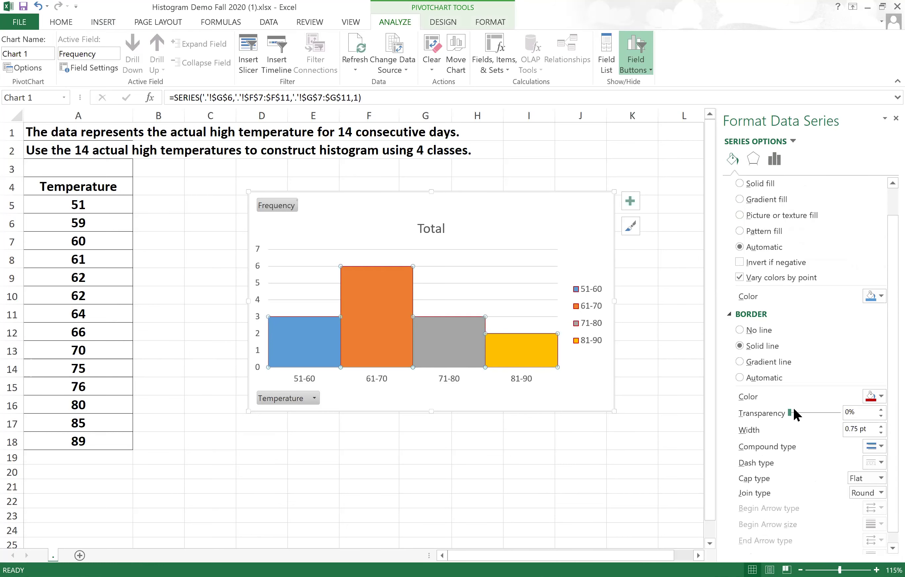
{"action": "left_click_drag", "start_coordinate": [800, 414], "coordinate": [842, 414]}
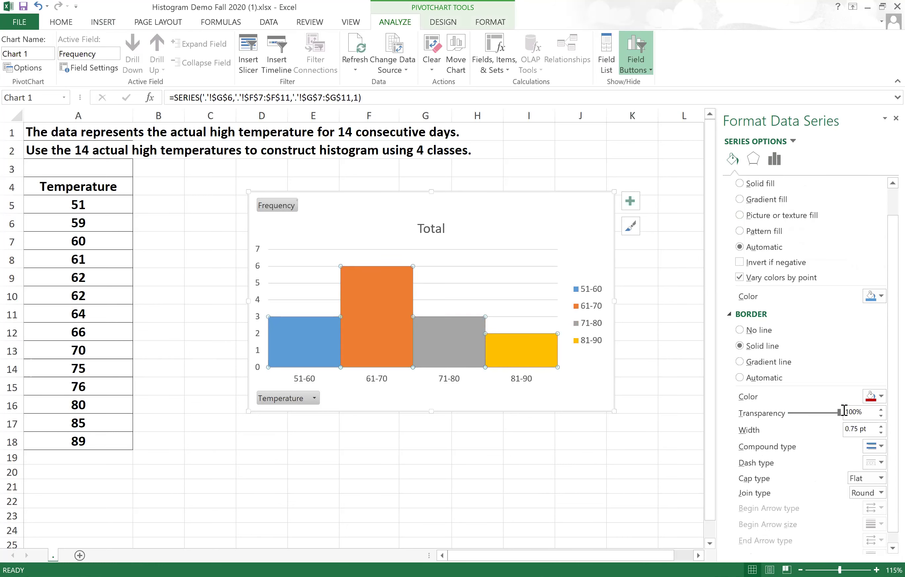
{"action": "left_click", "coordinate": [462, 353]}
{"action": "left_click", "coordinate": [481, 376]}
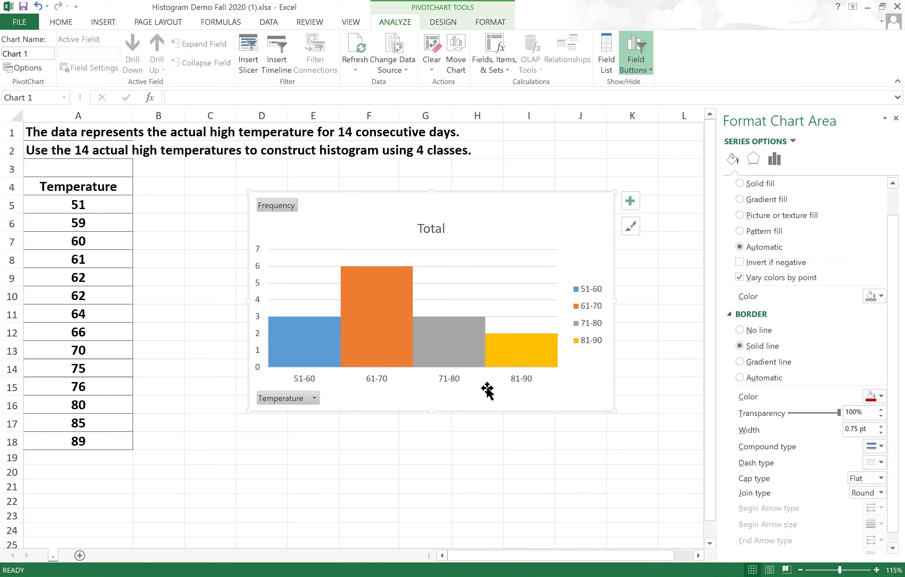
Try dark red and black as the solid fill color of the chart's whole column series.
{"action": "left_click", "coordinate": [439, 346]}
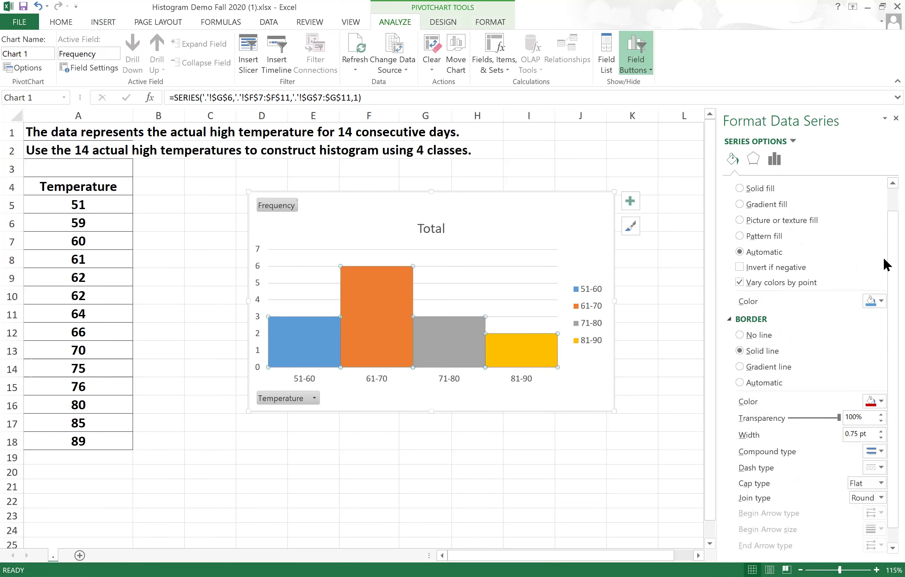
{"action": "scroll", "coordinate": [883, 274], "scroll_direction": "down", "scroll_amount": 1}
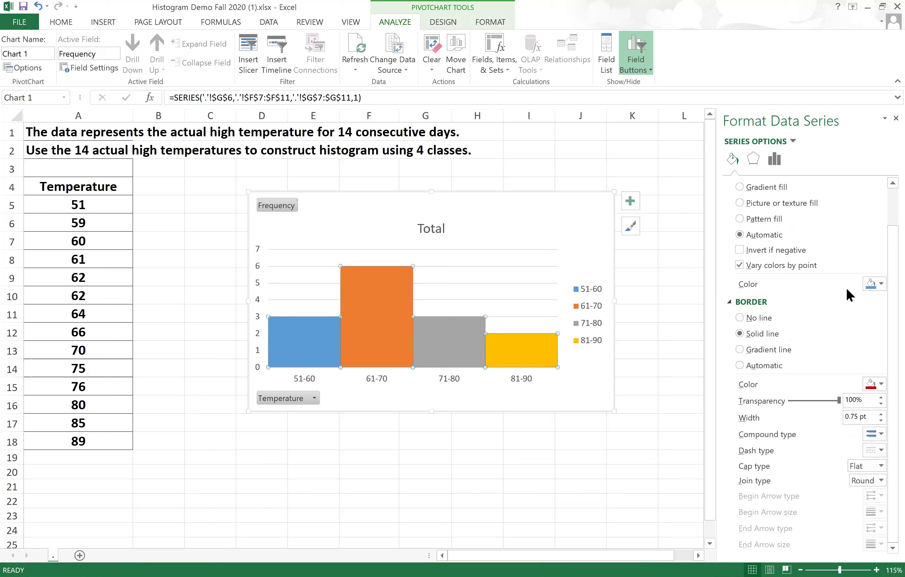
{"action": "left_click", "coordinate": [880, 283]}
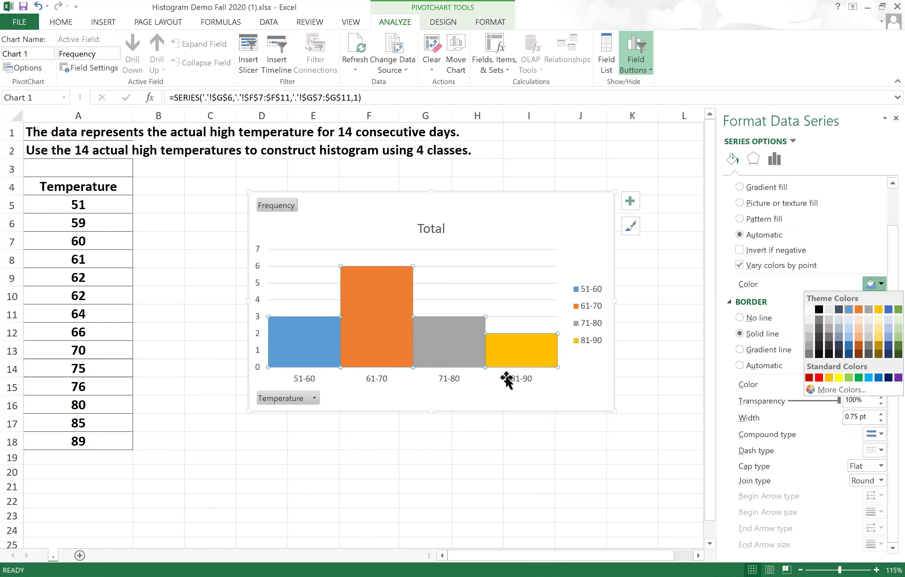
{"action": "left_click", "coordinate": [880, 284]}
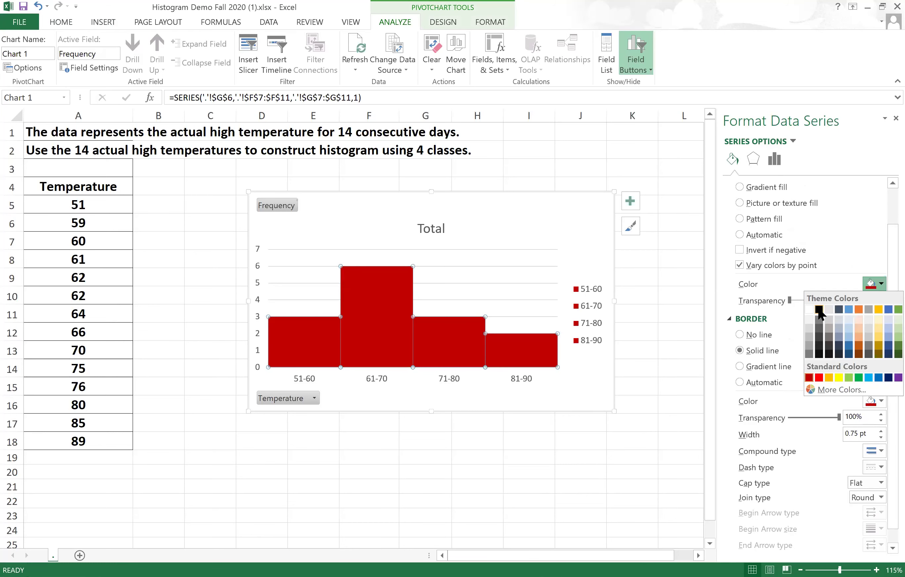
{"action": "left_click", "coordinate": [819, 310]}
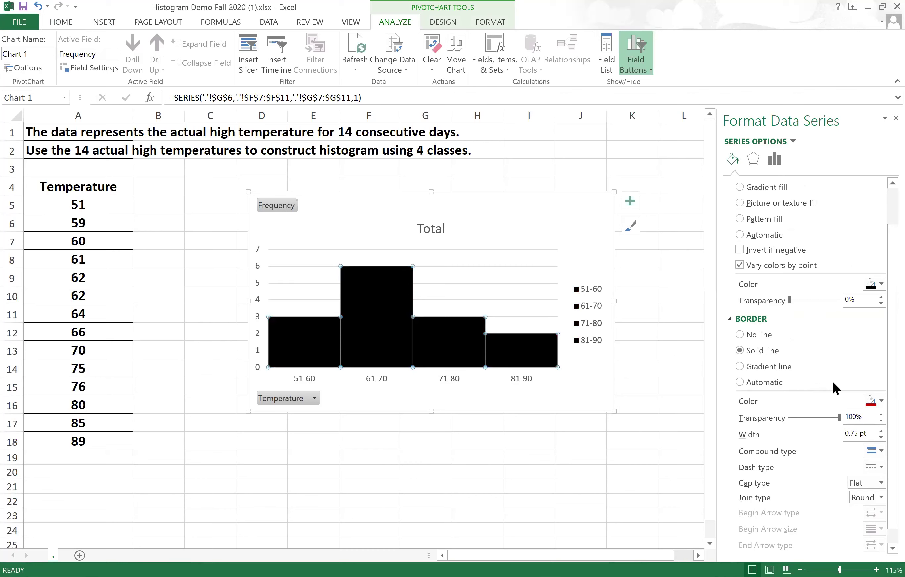
Change the border of the chart's column series to a gradient line.
{"action": "scroll", "coordinate": [806, 362], "scroll_direction": "down", "scroll_amount": 1}
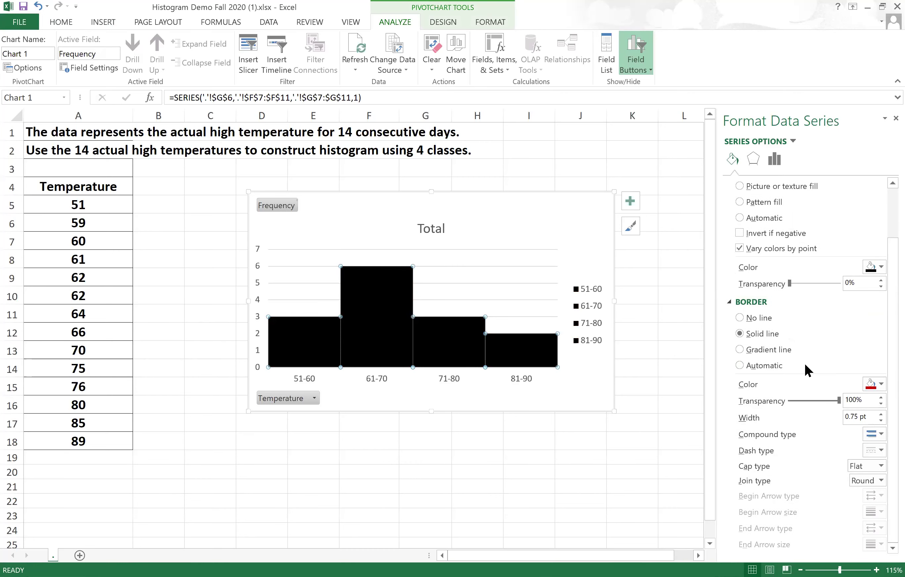
{"action": "left_click", "coordinate": [740, 349]}
{"action": "scroll", "coordinate": [806, 377], "scroll_direction": "down", "scroll_amount": 2}
{"action": "left_click", "coordinate": [487, 396]}
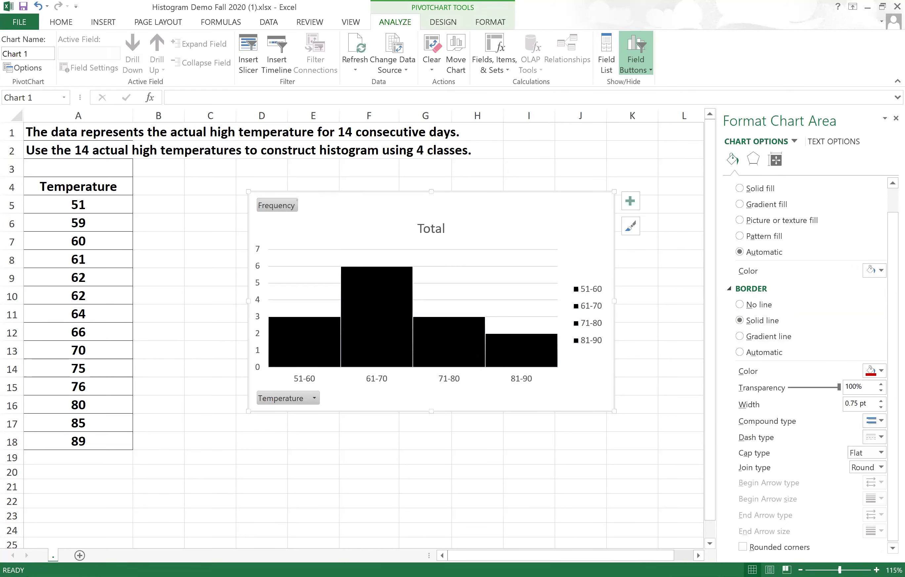
Fill the chart area with standard green.
{"action": "mouse_move", "coordinate": [474, 363]}
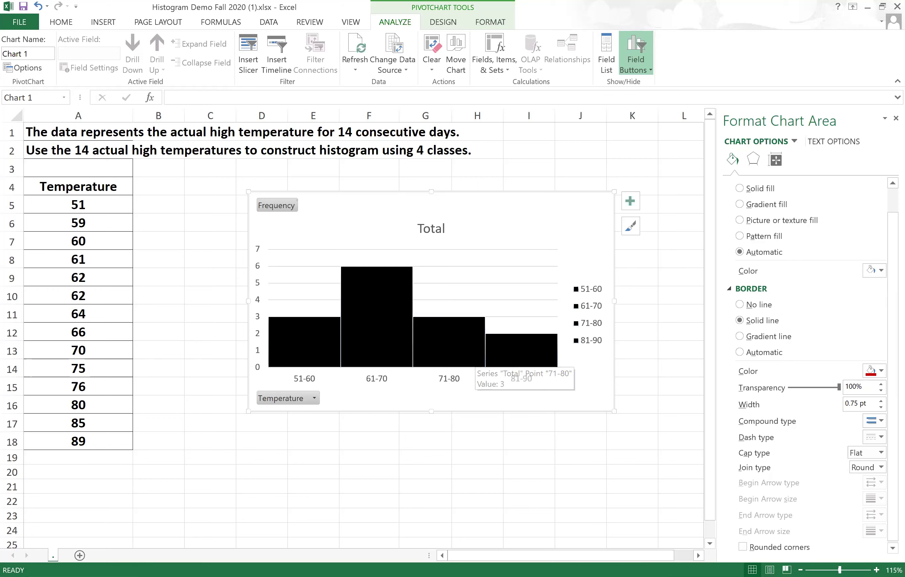
{"action": "left_click", "coordinate": [882, 270]}
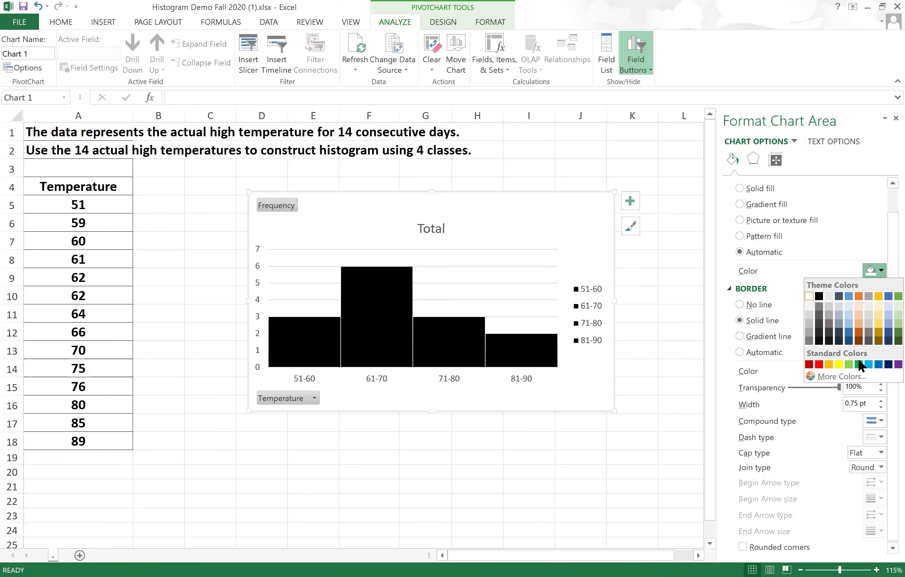
{"action": "left_click", "coordinate": [860, 365]}
Set the solid fill of the whole column series to standard dark red.
{"action": "left_click", "coordinate": [422, 366]}
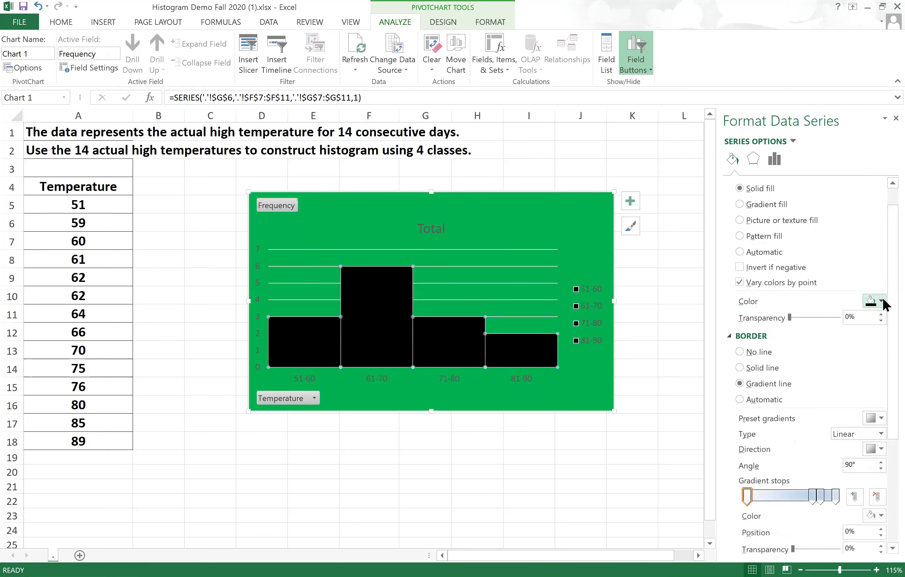
{"action": "scroll", "coordinate": [883, 330], "scroll_direction": "down", "scroll_amount": 1}
{"action": "scroll", "coordinate": [882, 330], "scroll_direction": "up", "scroll_amount": 2}
{"action": "left_click_drag", "start_coordinate": [790, 344], "coordinate": [730, 349]}
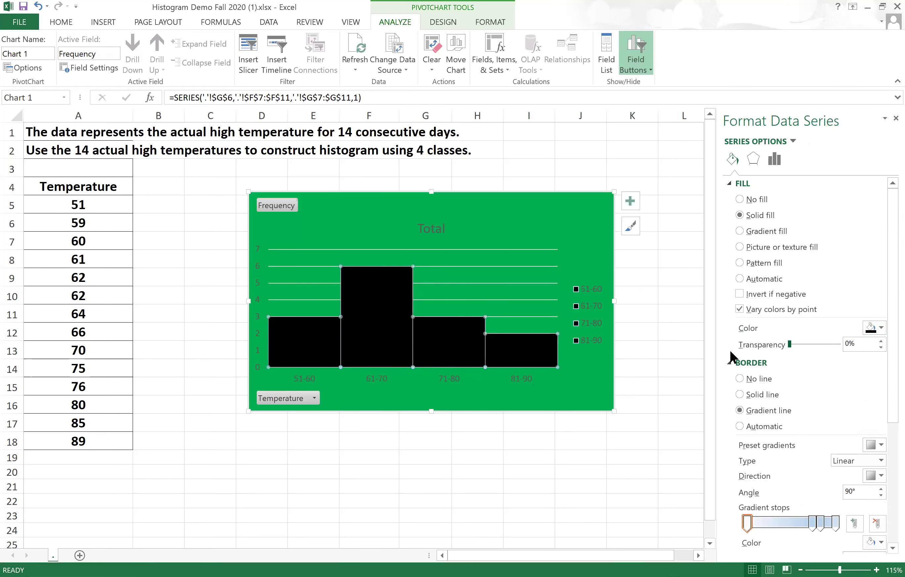
{"action": "left_click", "coordinate": [882, 330]}
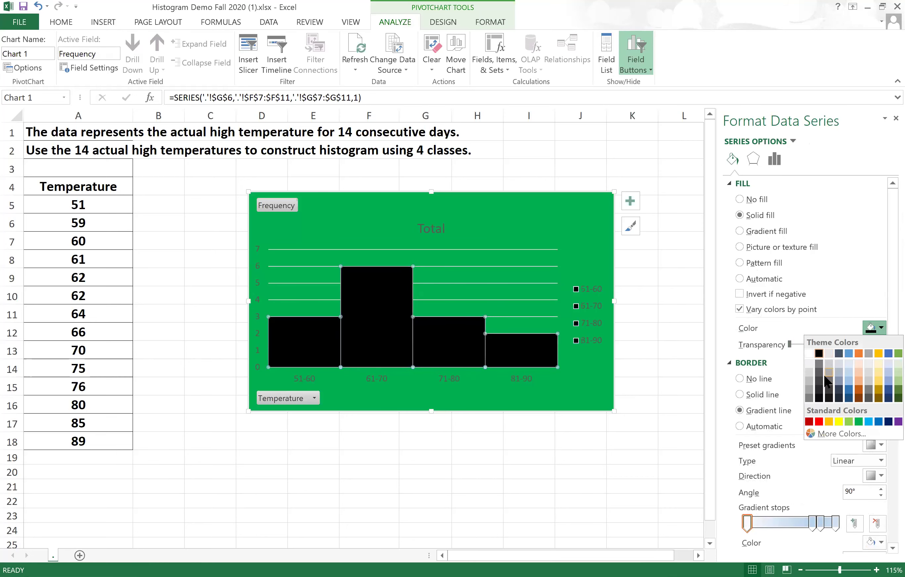
{"action": "left_click", "coordinate": [810, 422]}
{"action": "left_click", "coordinate": [435, 319]}
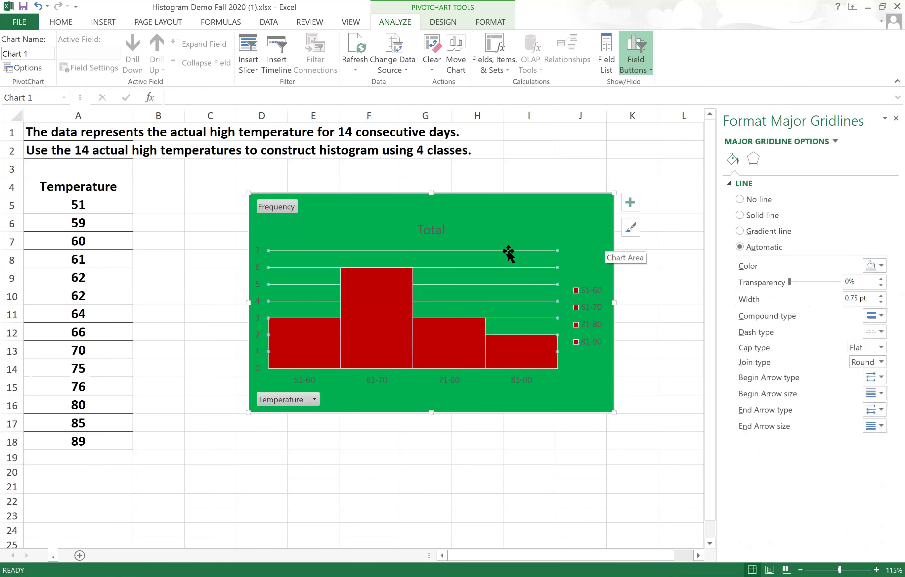
{"action": "left_click", "coordinate": [505, 237]}
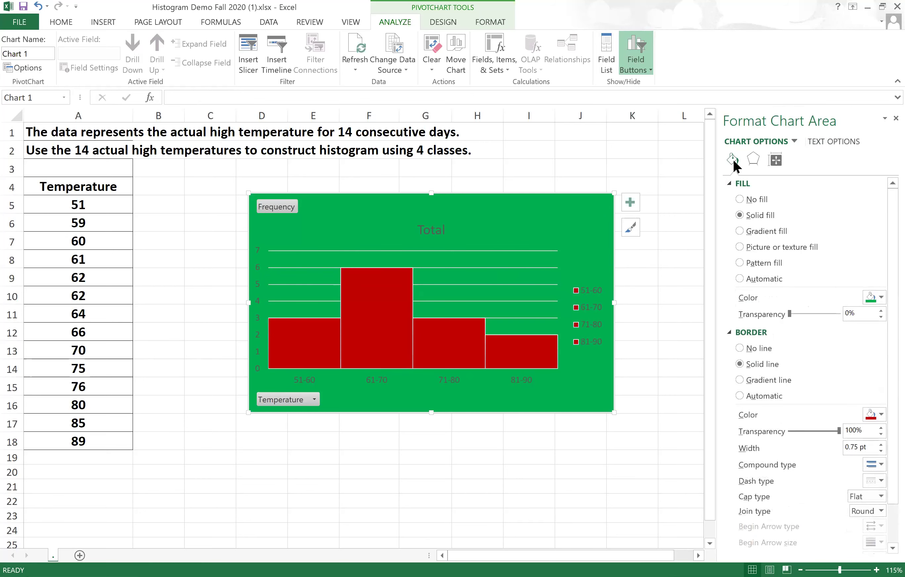
{"action": "left_click", "coordinate": [753, 159]}
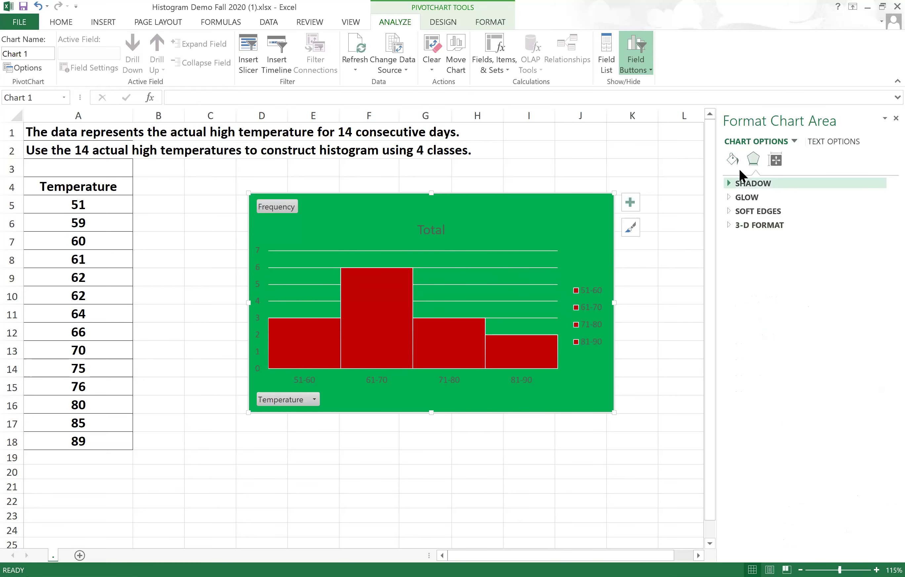
{"action": "left_click", "coordinate": [437, 346]}
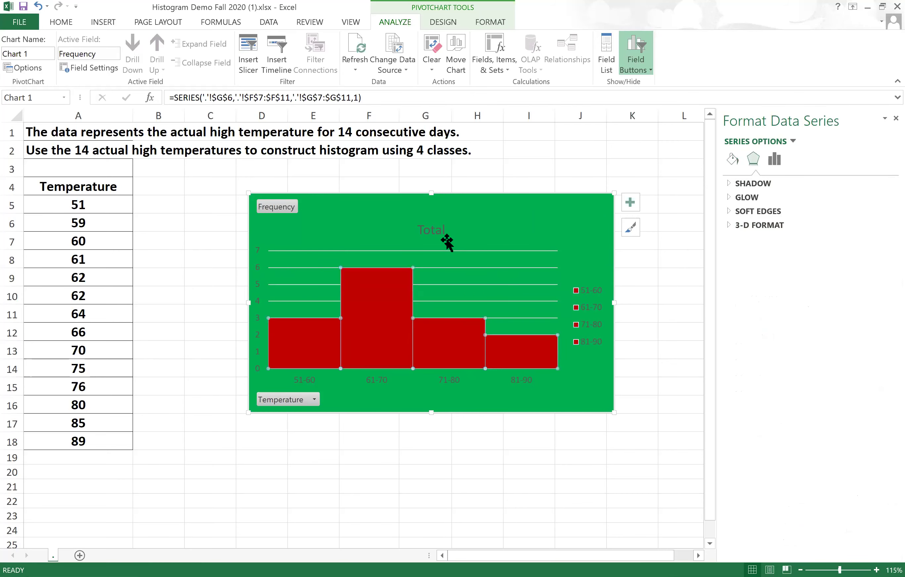
Move the chart slightly down and to the right on the worksheet.
{"action": "mouse_move", "coordinate": [319, 204]}
{"action": "left_mouse_down"}
{"action": "mouse_move", "coordinate": [337, 295]}
{"action": "mouse_move", "coordinate": [323, 205]}
{"action": "left_mouse_up"}
{"action": "left_click", "coordinate": [380, 320]}
{"action": "left_click", "coordinate": [458, 349]}
{"action": "key", "text": "Escape"}
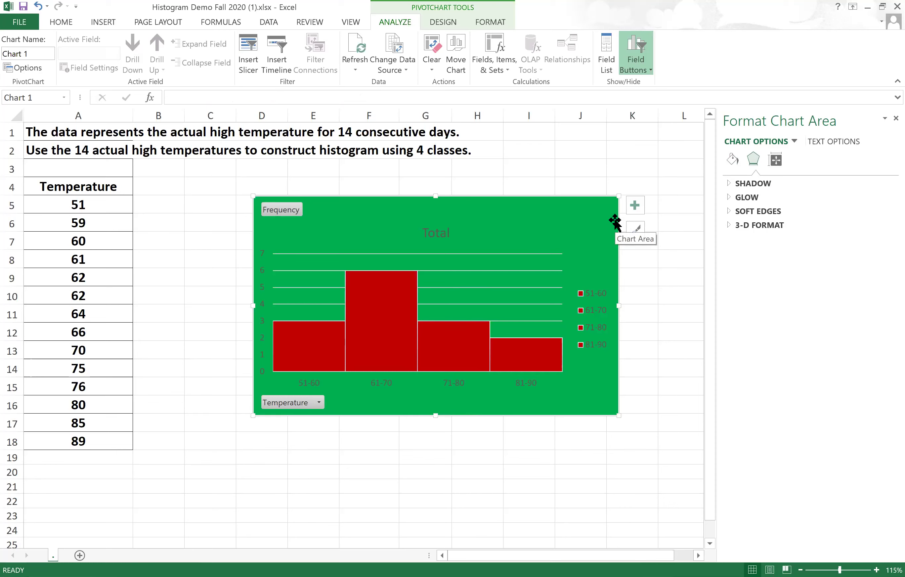
Add axis titles to the chart and change the horizontal axis title to "Classes".
{"action": "left_click", "coordinate": [632, 207]}
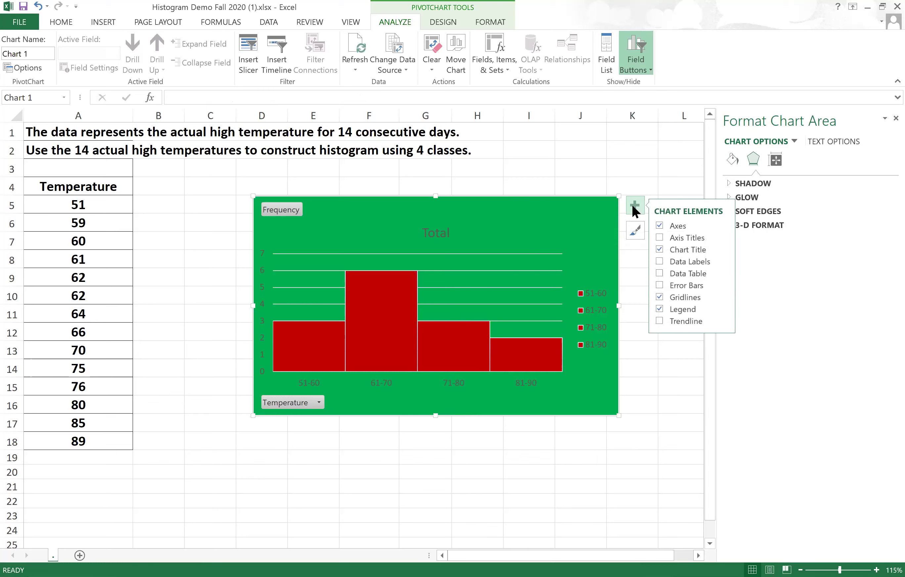
{"action": "left_click", "coordinate": [656, 236]}
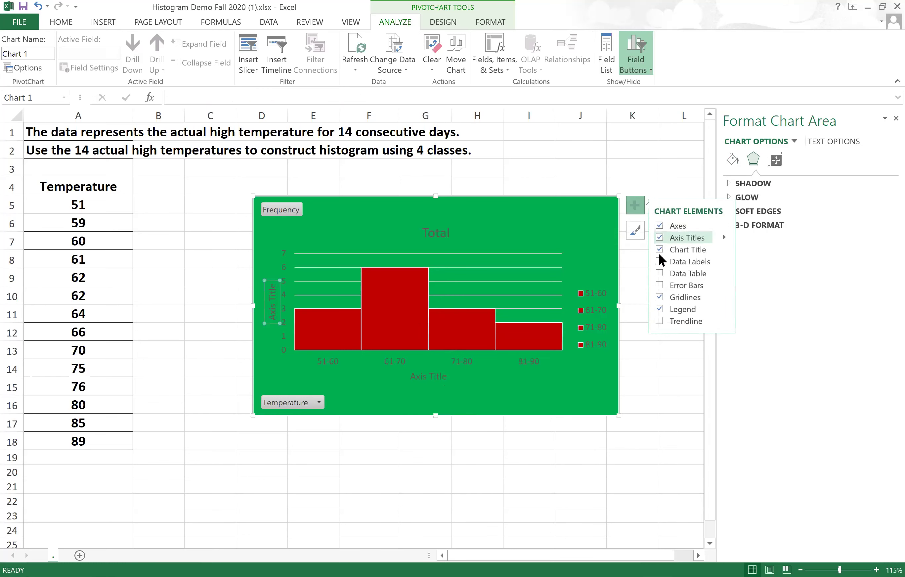
{"action": "double_click", "coordinate": [439, 376]}
{"action": "type", "text": "Clsses"}
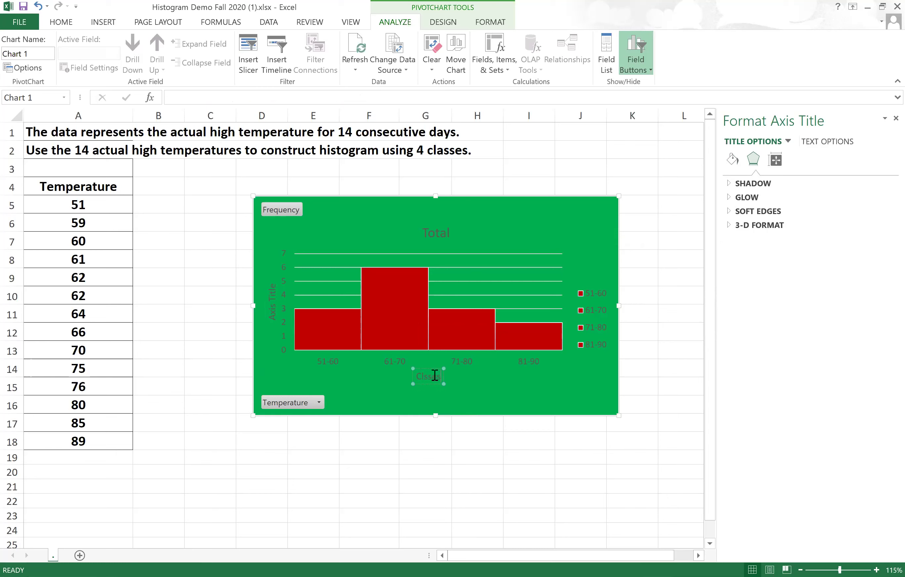
{"action": "key", "text": "BackSpace"}
{"action": "key", "text": "BackSpace"}
{"action": "key", "text": "BackSpace"}
{"action": "type", "text": "asses"}
Change the vertical axis title to "Frequency".
{"action": "left_click", "coordinate": [272, 308]}
{"action": "left_click", "coordinate": [265, 287]}
{"action": "key", "text": "BackSpace"}
{"action": "key", "text": "BackSpace"}
{"action": "key", "text": "BackSpace"}
{"action": "key", "text": "BackSpace"}
{"action": "key", "text": "BackSpace"}
{"action": "key", "text": "BackSpace"}
{"action": "key", "text": "BackSpace"}
{"action": "type", "text": "Freq"}
Format the "Frequency" axis title as 14-point bold dark red text and shift it slightly away from the axis numbers.
{"action": "double_click", "coordinate": [271, 294]}
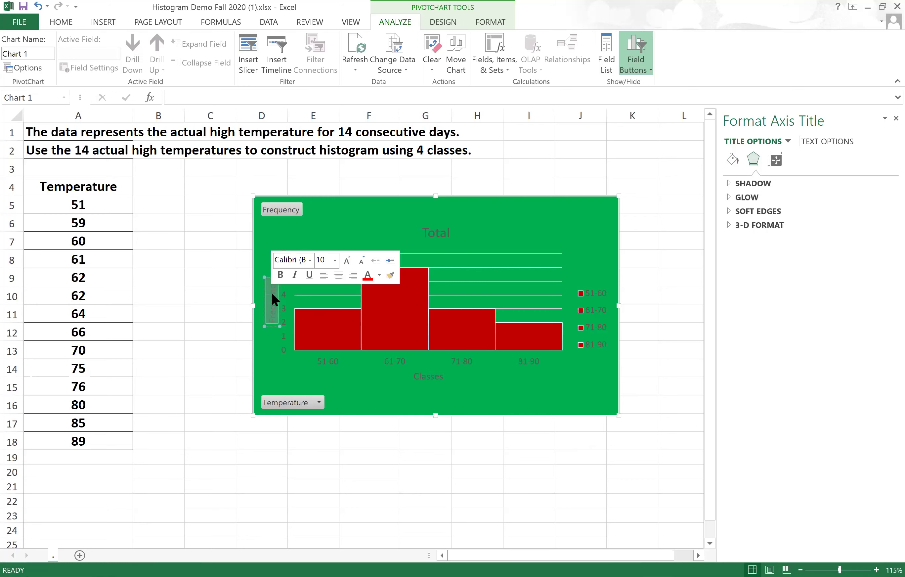
{"action": "left_click", "coordinate": [327, 262]}
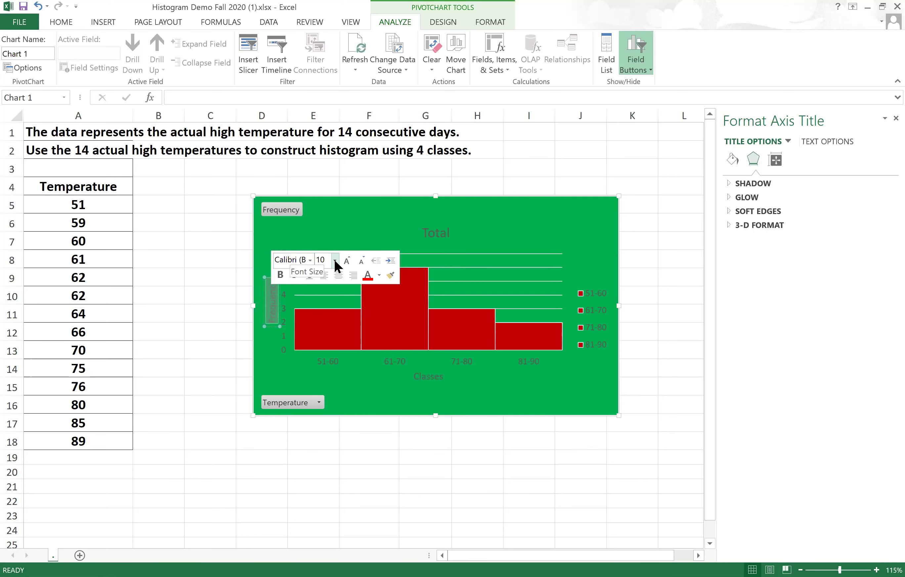
{"action": "type", "text": "14"}
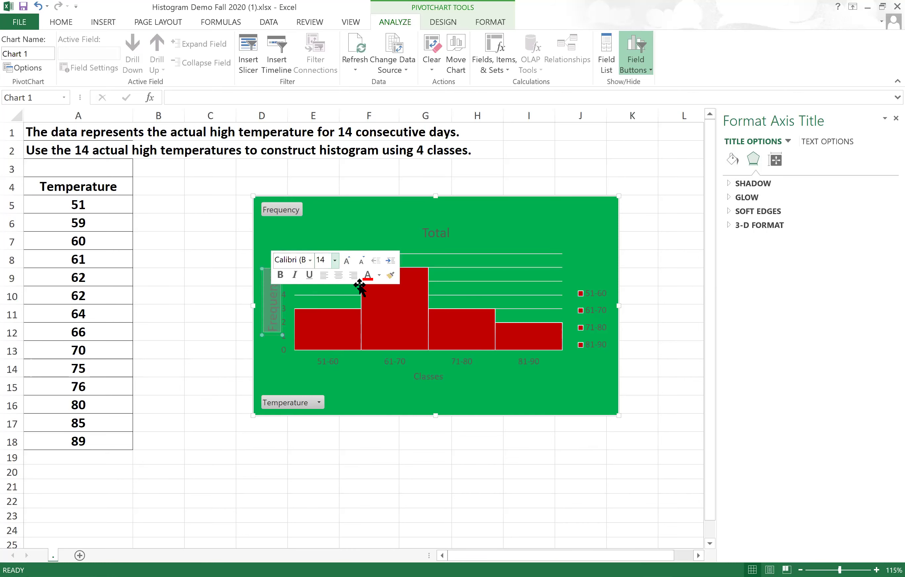
{"action": "left_click", "coordinate": [379, 276]}
{"action": "key", "text": "Escape"}
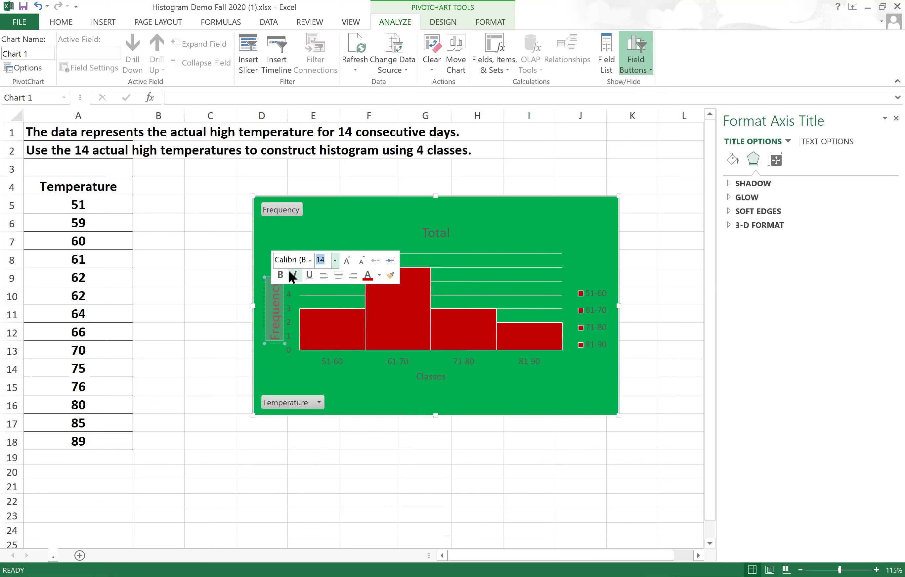
{"action": "left_click", "coordinate": [282, 275]}
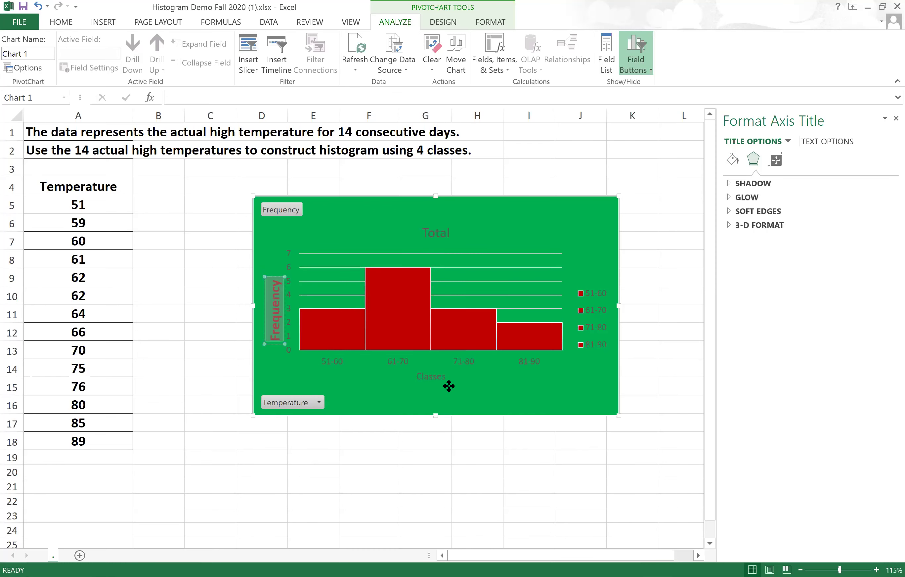
{"action": "left_click", "coordinate": [271, 352]}
{"action": "left_click_drag", "start_coordinate": [265, 311], "coordinate": [265, 308]}
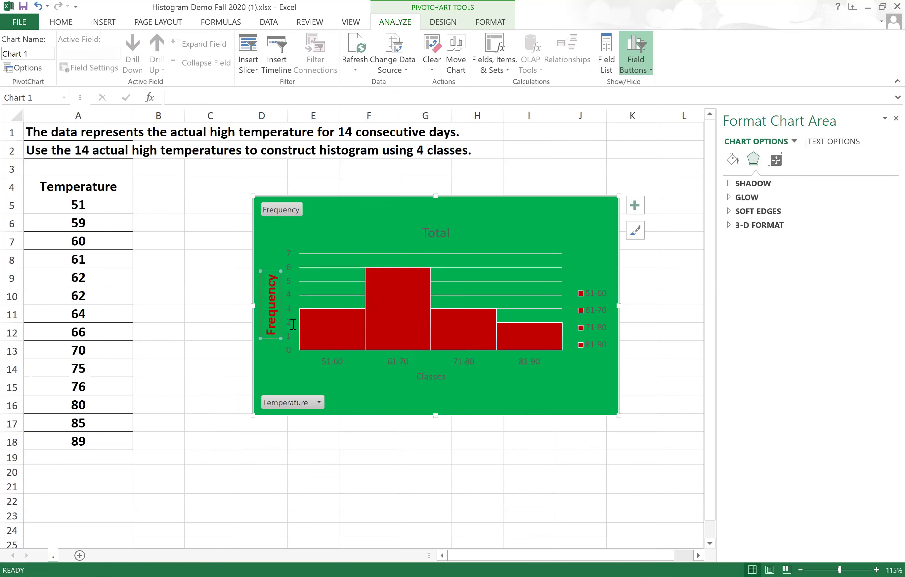
Format the "Classes" axis title as 14-point bold dark blue text.
{"action": "double_click", "coordinate": [436, 376]}
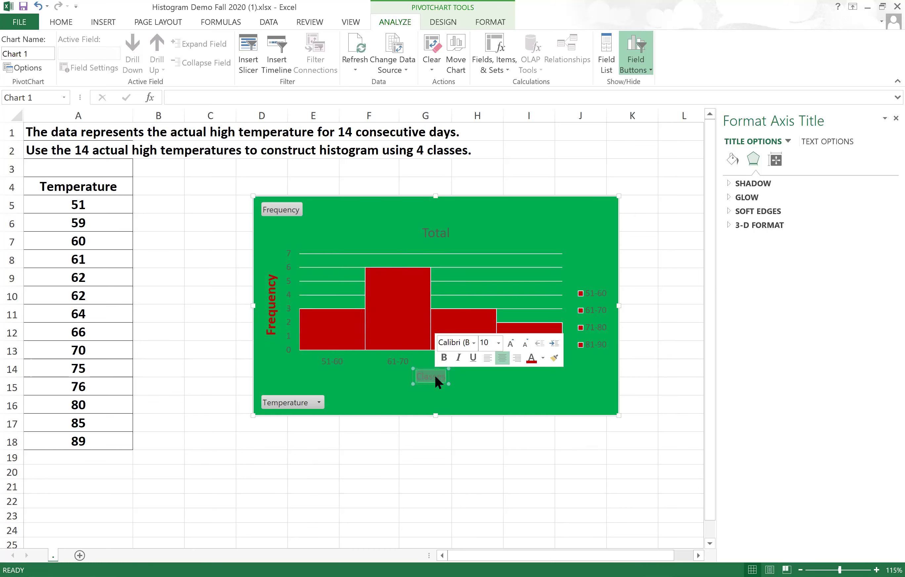
{"action": "left_click", "coordinate": [500, 341]}
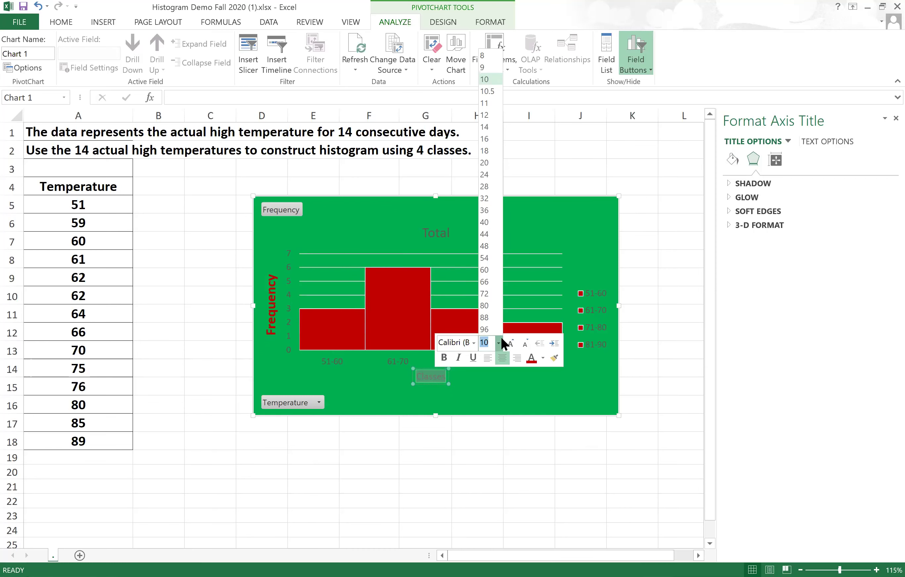
{"action": "left_click", "coordinate": [485, 127]}
{"action": "left_click", "coordinate": [438, 358]}
{"action": "left_click", "coordinate": [544, 358]}
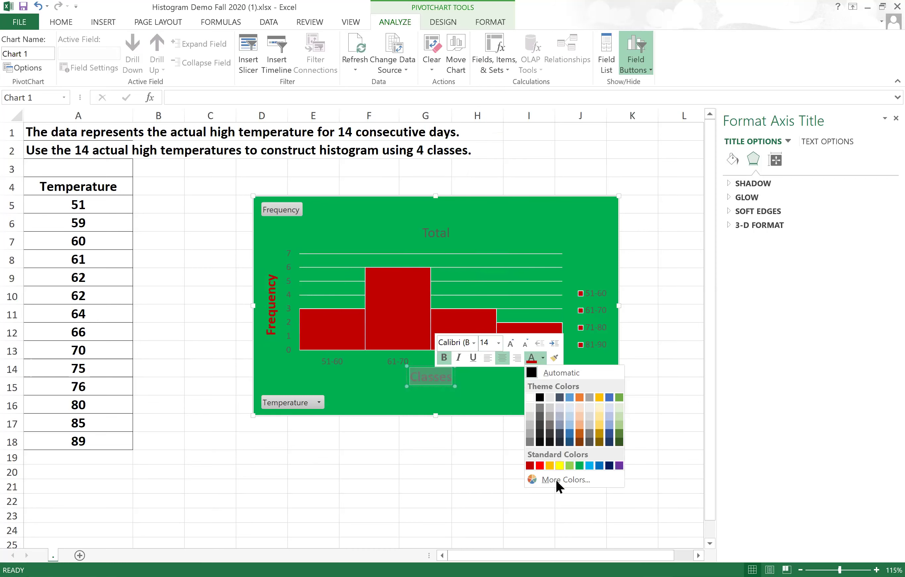
{"action": "left_click", "coordinate": [610, 466]}
{"action": "left_click", "coordinate": [532, 387]}
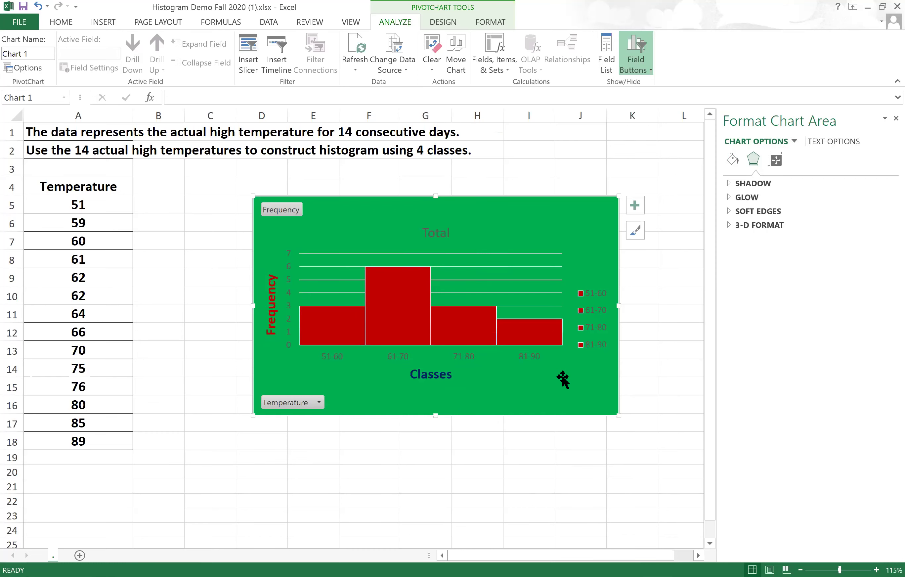
Replace the chart title "Total" with "High temperature using Histogram".
{"action": "left_click", "coordinate": [439, 230]}
{"action": "double_click", "coordinate": [441, 231]}
{"action": "key", "text": "Delete"}
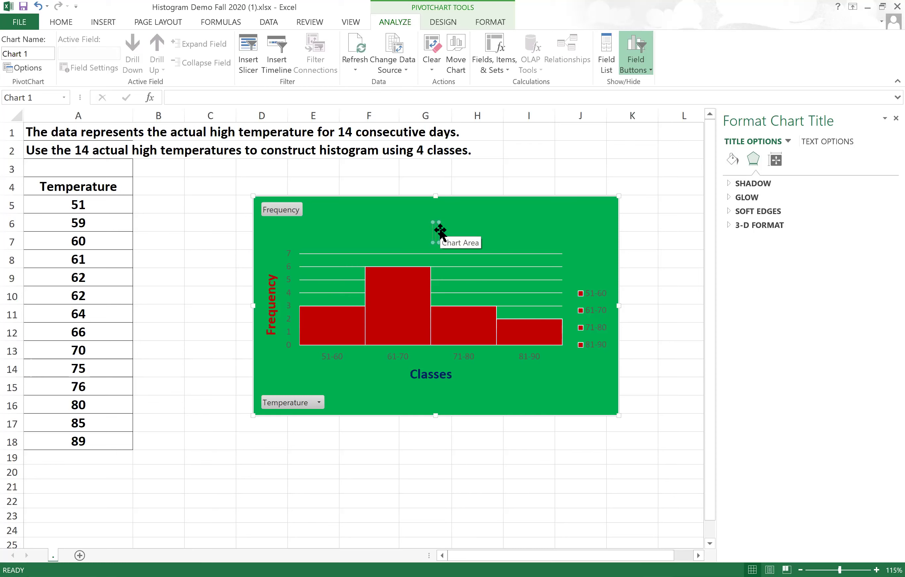
{"action": "type", "text": "high"}
{"action": "key", "text": "BackSpace"}
{"action": "key", "text": "BackSpace"}
{"action": "key", "text": "BackSpace"}
{"action": "key", "text": "BackSpace"}
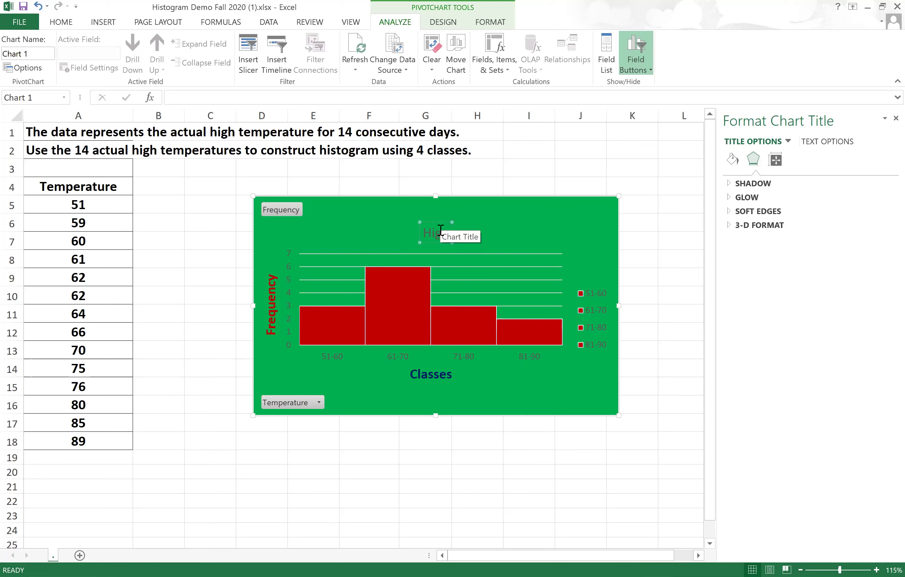
{"action": "key", "text": "BackSpace"}
{"action": "type", "text": "h em"}
{"action": "key", "text": "BackSpace"}
{"action": "key", "text": "BackSpace"}
{"action": "key", "text": "BackSpace"}
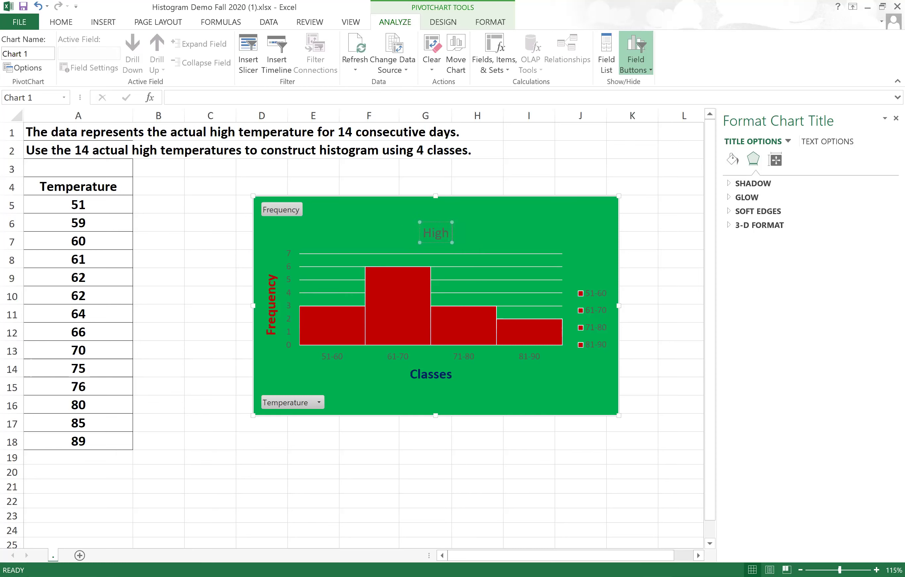
{"action": "type", "text": "temperature using Histogram"}
Make the histogram's title bold and shift it slightly up within the chart.
{"action": "triple_click", "coordinate": [448, 229]}
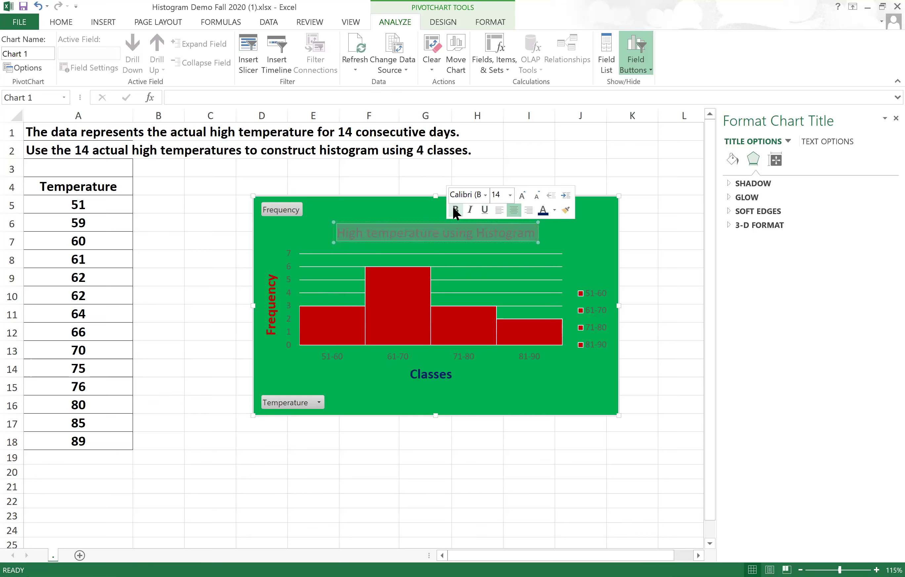
{"action": "left_click", "coordinate": [554, 210]}
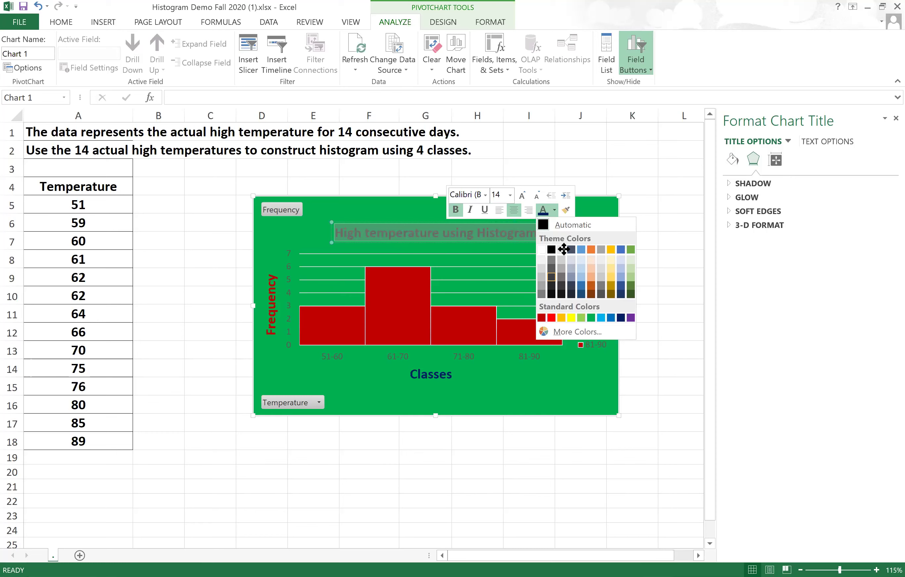
{"action": "left_click", "coordinate": [415, 227]}
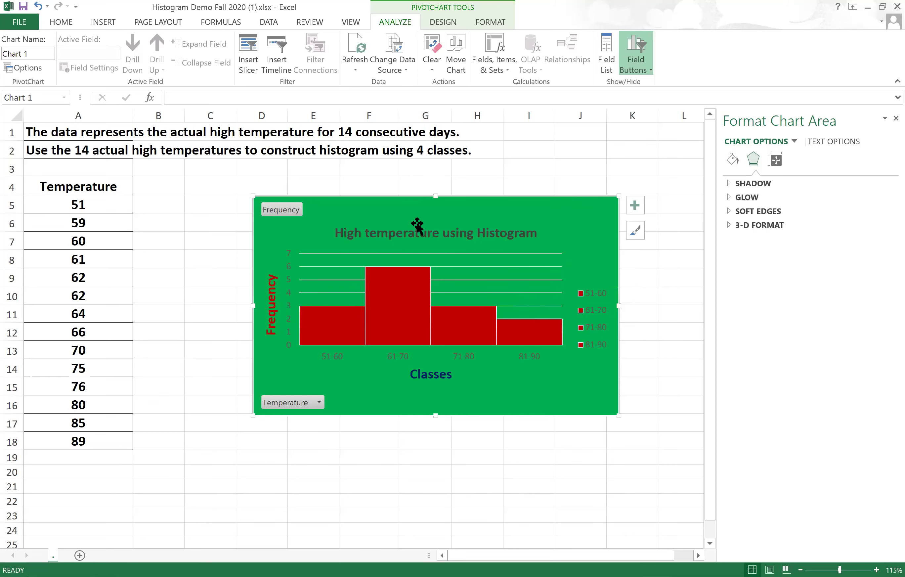
{"action": "left_click", "coordinate": [466, 224]}
Move the histogram off the frequency distribution table and place it directly beside it, starting at column H.
{"action": "left_click", "coordinate": [277, 212]}
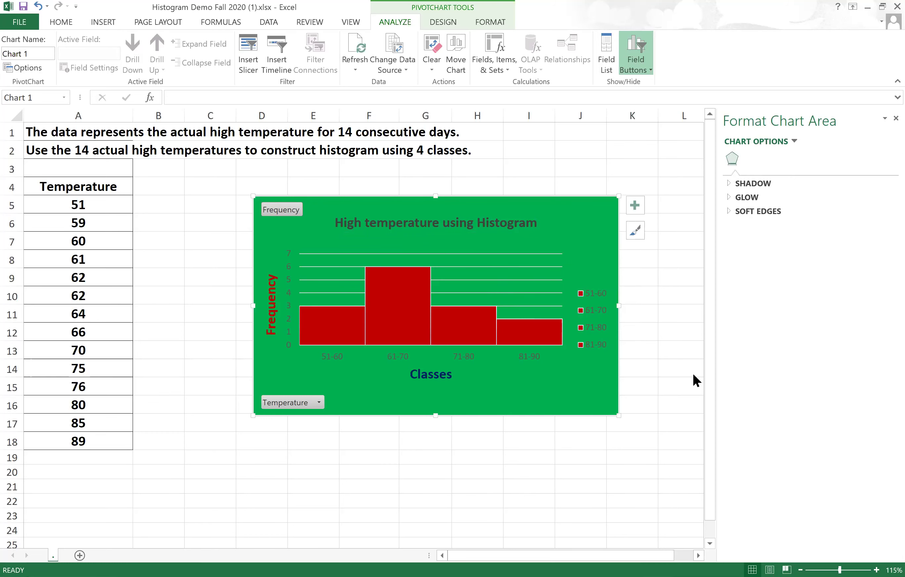
{"action": "left_click", "coordinate": [319, 403]}
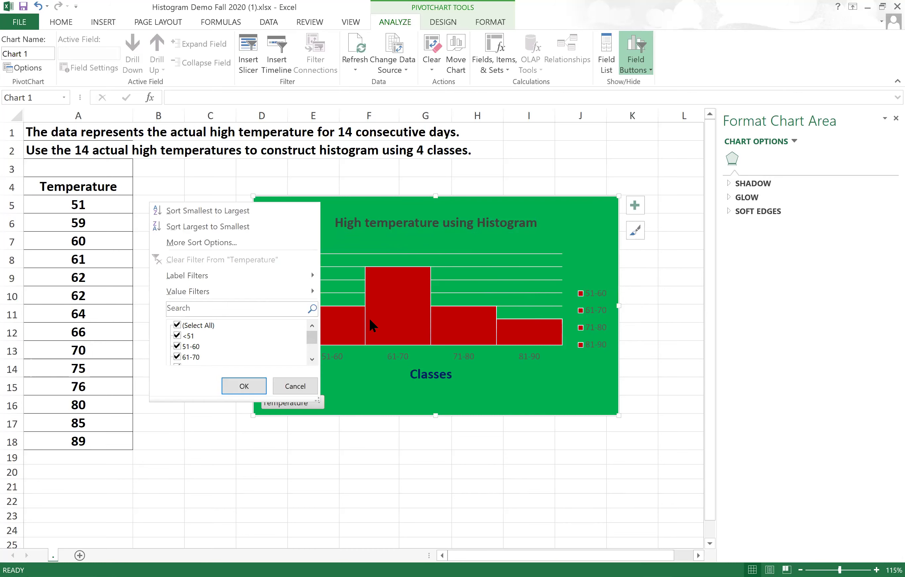
{"action": "left_click", "coordinate": [292, 386]}
{"action": "left_click_drag", "start_coordinate": [394, 214], "coordinate": [450, 226]}
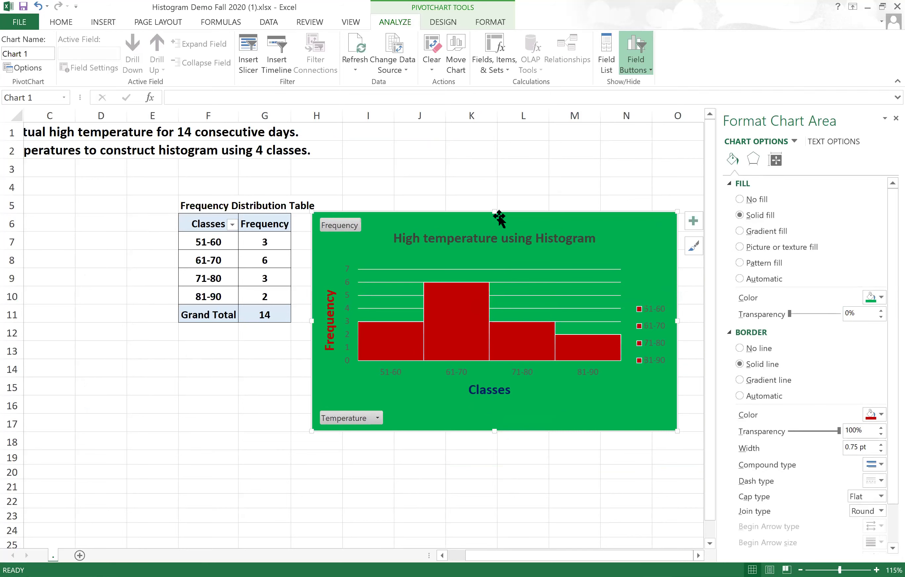
Insert a 2-D pie chart from the classes and frequencies in F7:G10 and position it below the frequency table.
{"action": "mouse_move", "coordinate": [452, 327]}
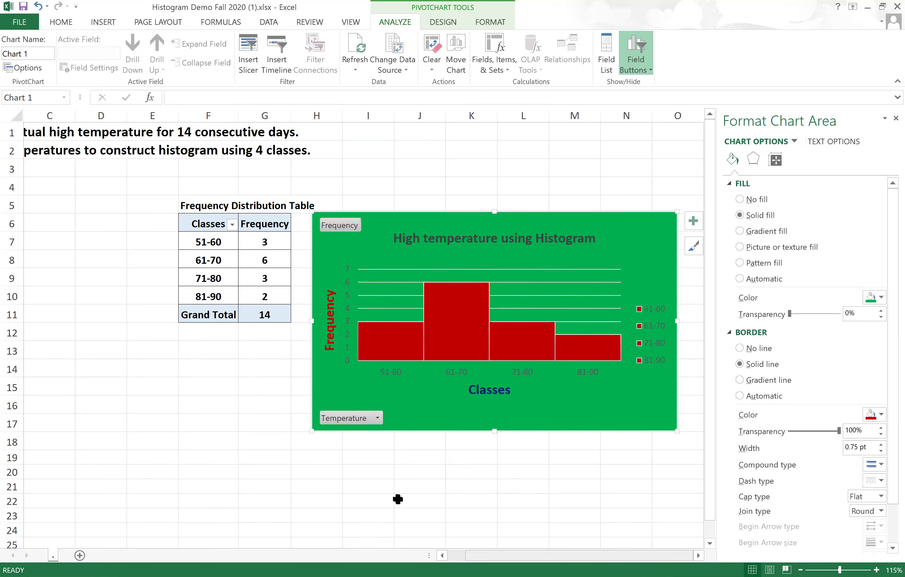
{"action": "scroll", "coordinate": [433, 295], "scroll_direction": "left", "scroll_amount": 2}
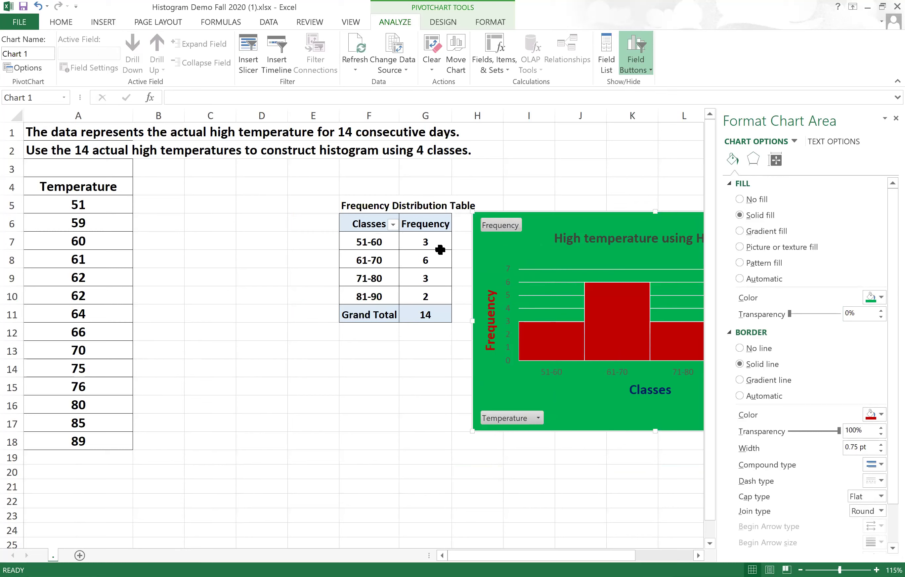
{"action": "left_click", "coordinate": [352, 240]}
{"action": "left_click_drag", "start_coordinate": [362, 256], "coordinate": [394, 297]}
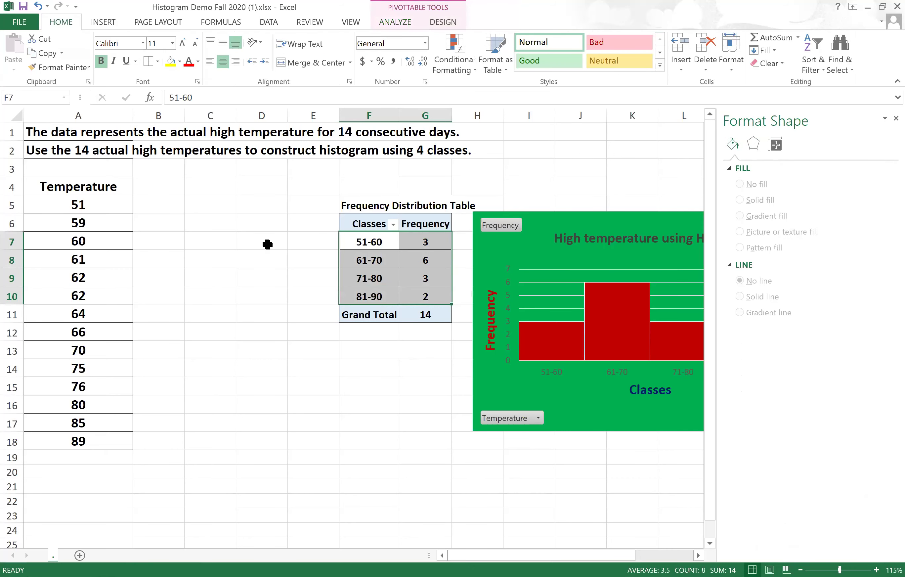
{"action": "left_click", "coordinate": [104, 23]}
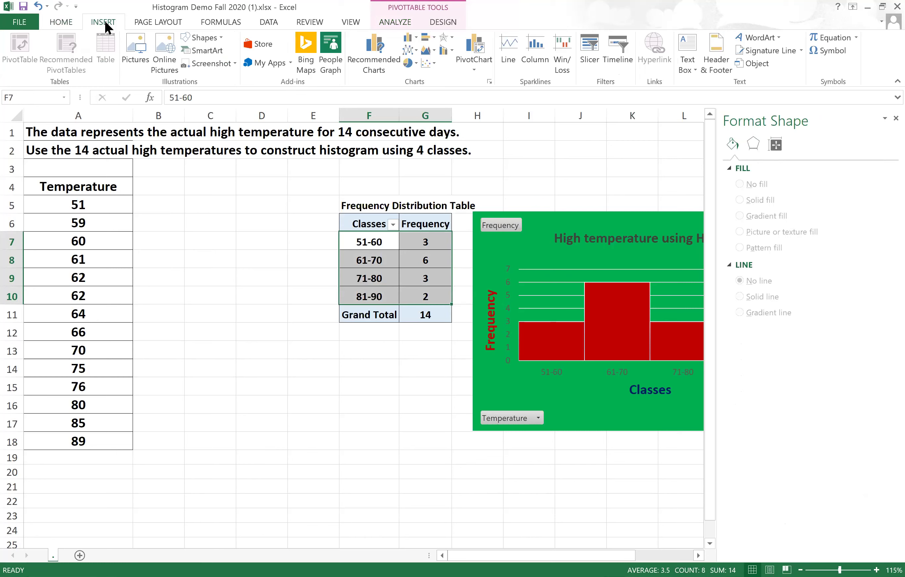
{"action": "left_click", "coordinate": [415, 64]}
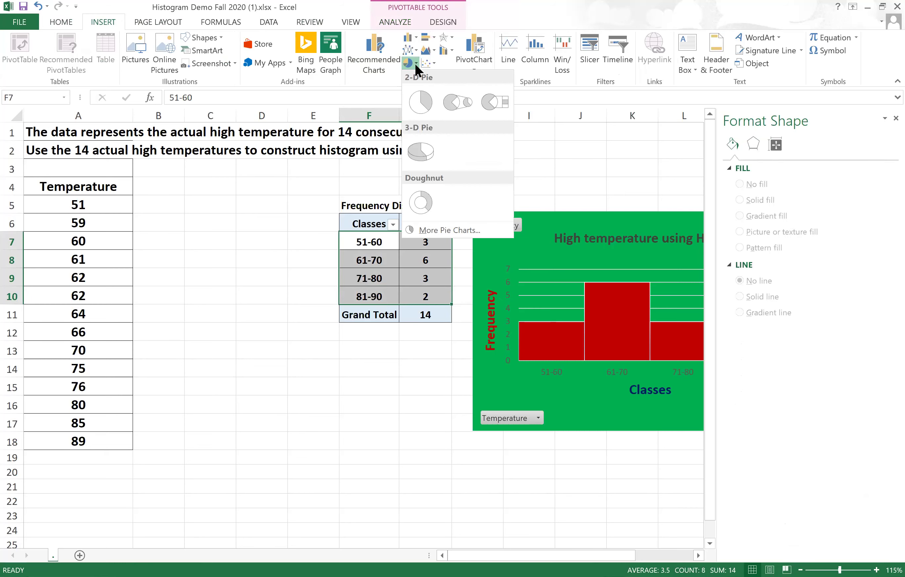
{"action": "left_click", "coordinate": [423, 102]}
{"action": "left_click_drag", "start_coordinate": [290, 257], "coordinate": [271, 265]}
Apply the gray gradient chart style with dark percentage labels to the pie chart.
{"action": "left_click", "coordinate": [361, 375]}
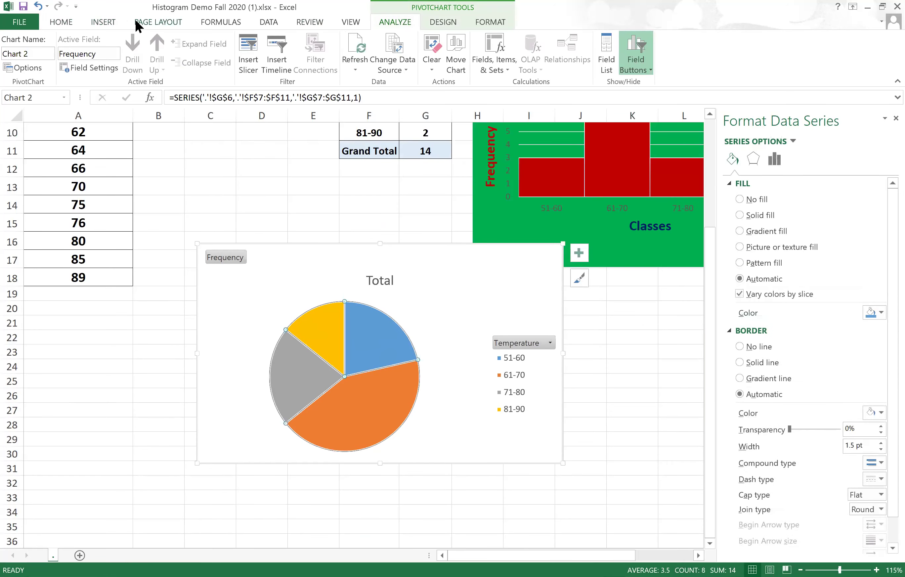
{"action": "left_click", "coordinate": [457, 21]}
{"action": "left_click", "coordinate": [480, 51]}
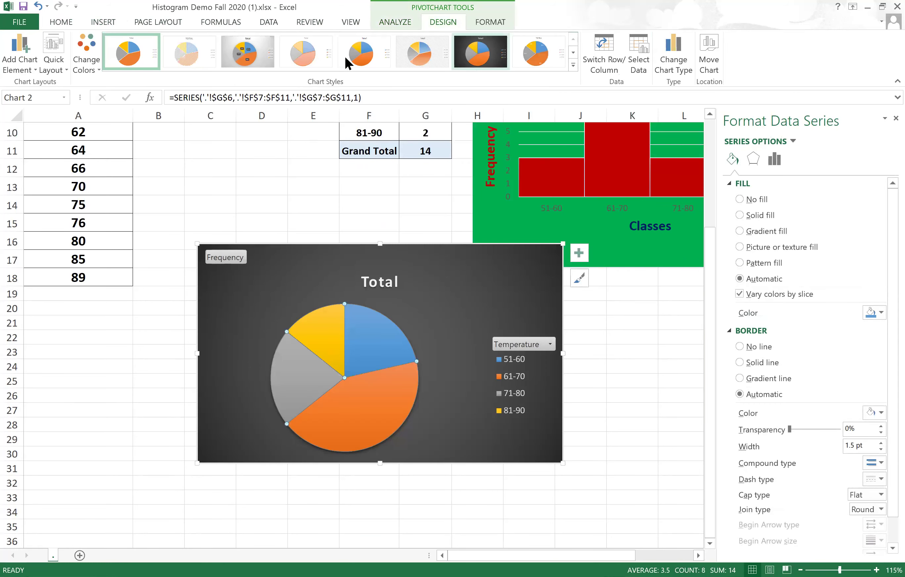
{"action": "left_click", "coordinate": [244, 50]}
Shift the pie slightly up and to the right within its chart and keep the gray style with percentage labels.
{"action": "left_click", "coordinate": [343, 344]}
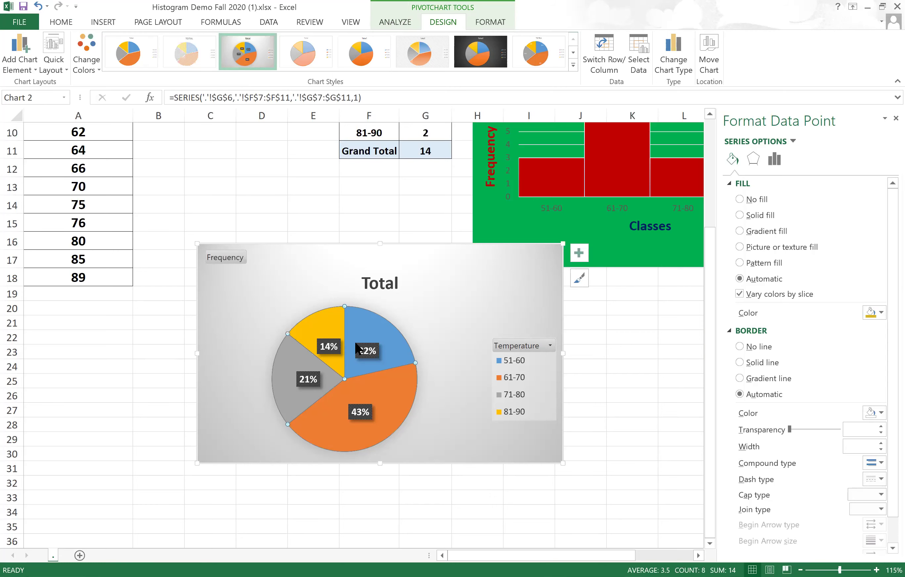
{"action": "left_click", "coordinate": [365, 344]}
{"action": "left_click", "coordinate": [374, 336]}
{"action": "left_click_drag", "start_coordinate": [408, 335], "coordinate": [383, 379]}
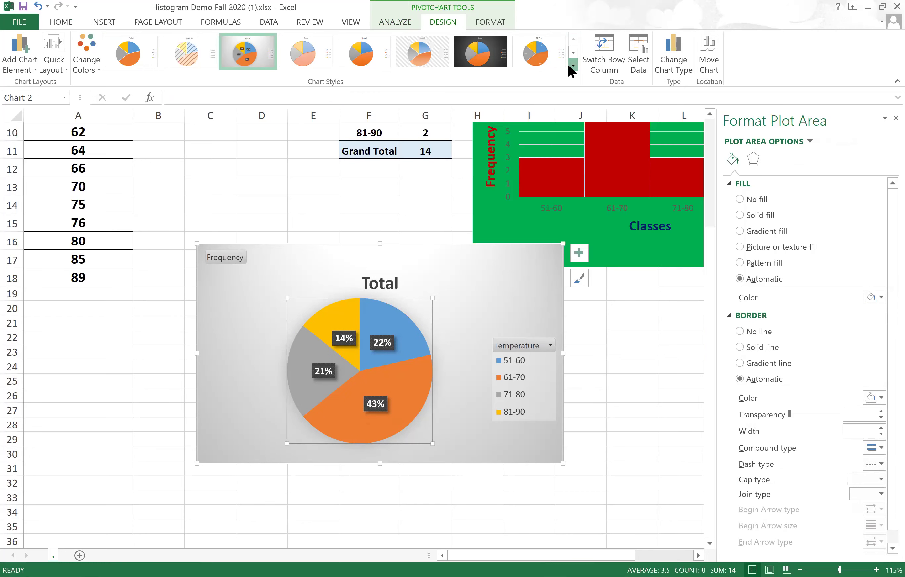
{"action": "left_click", "coordinate": [569, 64]}
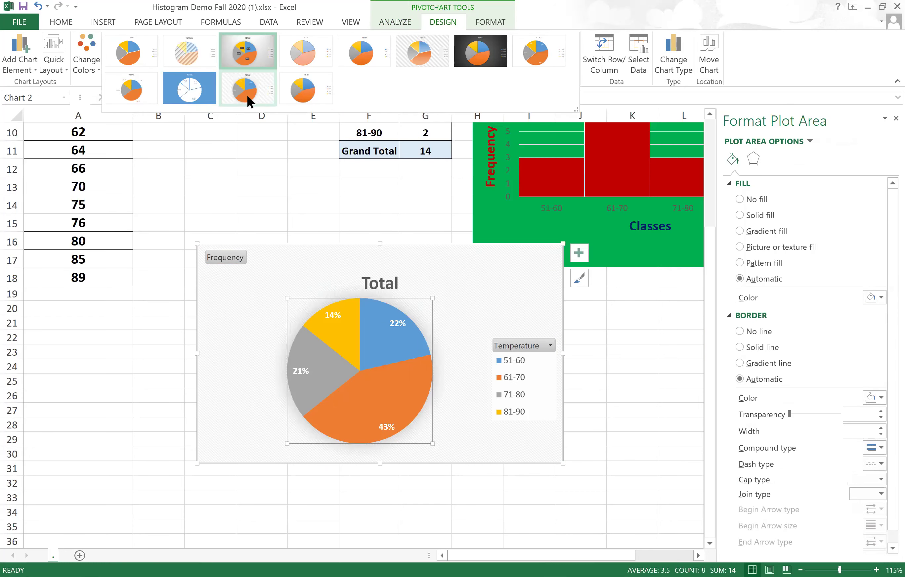
{"action": "left_click", "coordinate": [243, 49]}
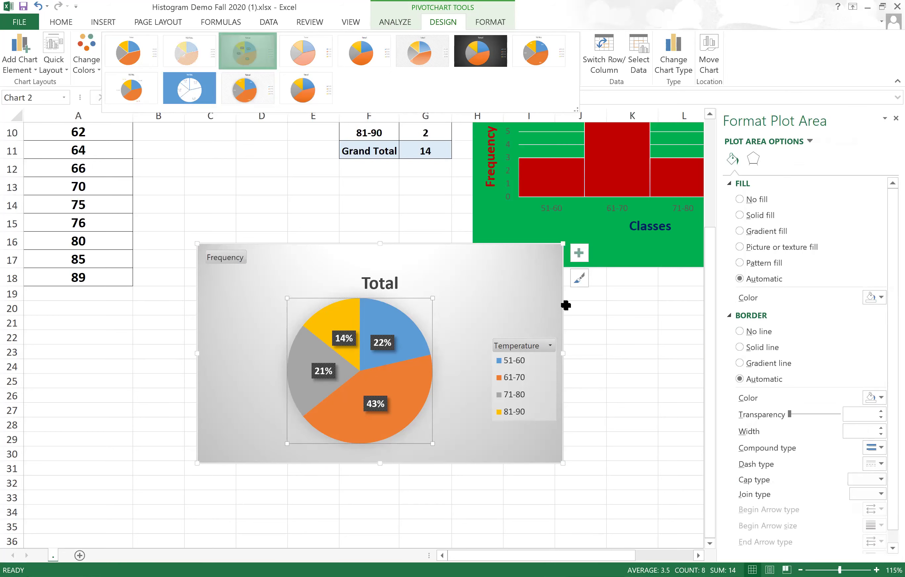
Move the pie chart below the histogram so that its left edge lines up with column F near row 19.
{"action": "left_click_drag", "start_coordinate": [293, 262], "coordinate": [384, 307]}
{"action": "scroll", "coordinate": [444, 205], "scroll_direction": "up", "scroll_amount": 3}
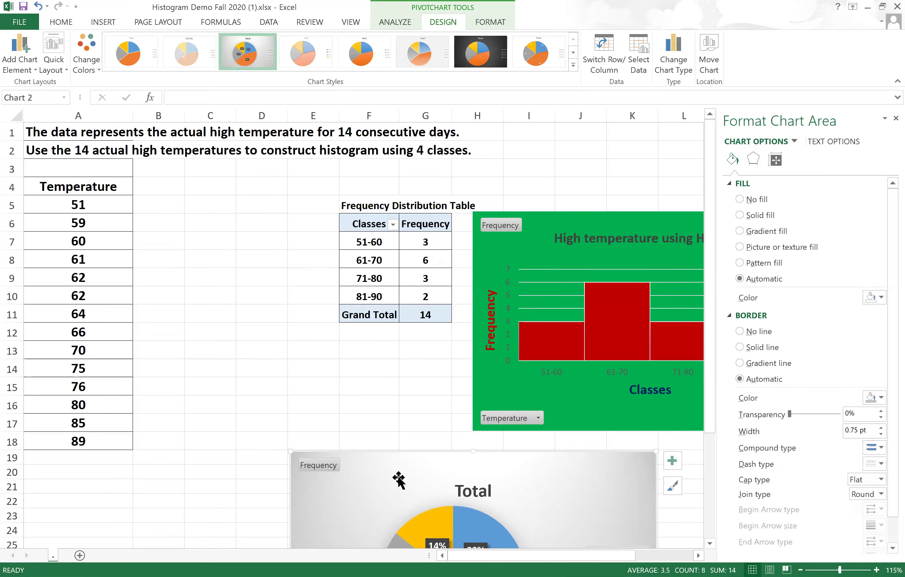
{"action": "left_click_drag", "start_coordinate": [409, 467], "coordinate": [456, 463]}
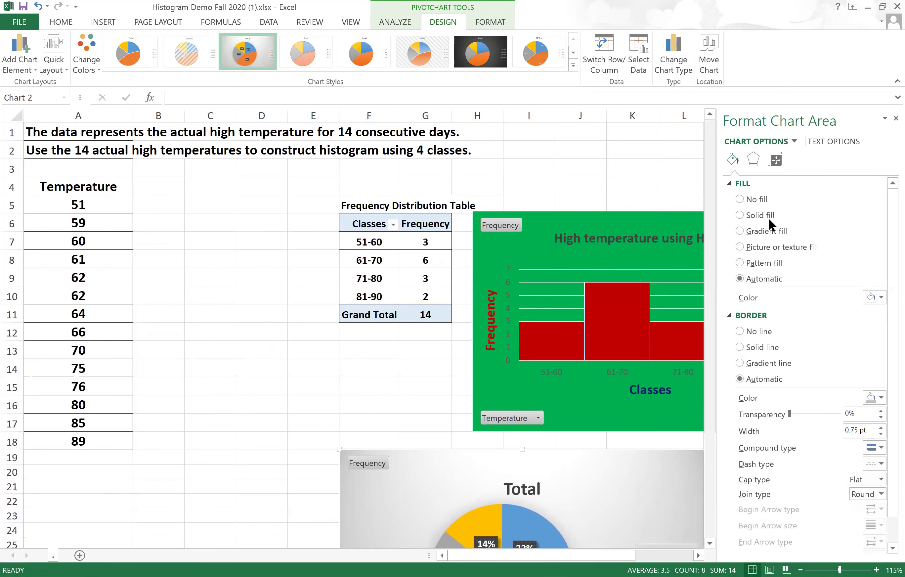
Close the chart formatting pane and move the histogram slightly left, closer to the frequency table.
{"action": "left_click", "coordinate": [896, 119]}
{"action": "scroll", "coordinate": [641, 315], "scroll_direction": "down", "scroll_amount": 1}
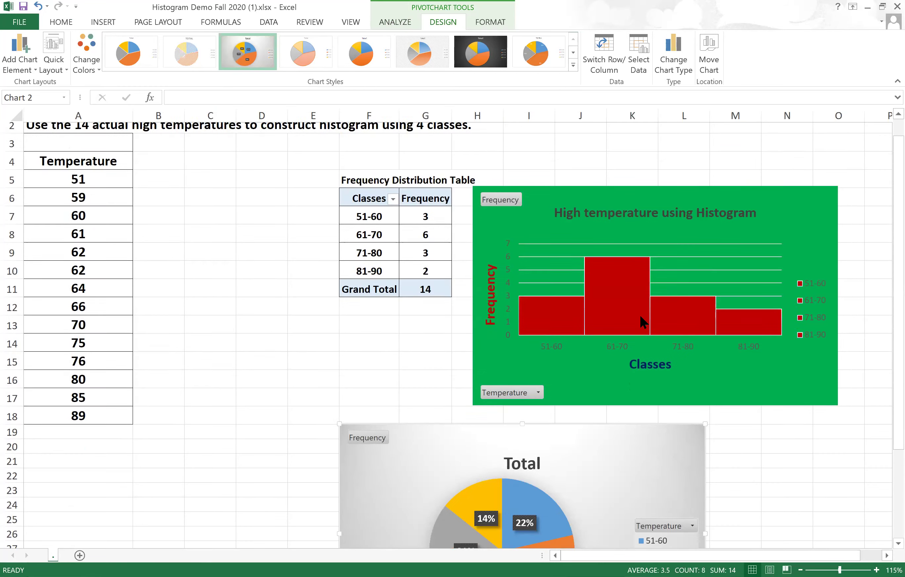
{"action": "scroll", "coordinate": [640, 315], "scroll_direction": "down", "scroll_amount": 1}
{"action": "mouse_move", "coordinate": [576, 176]}
{"action": "left_mouse_down"}
{"action": "mouse_move", "coordinate": [568, 188]}
{"action": "mouse_move", "coordinate": [558, 177]}
{"action": "left_mouse_up"}
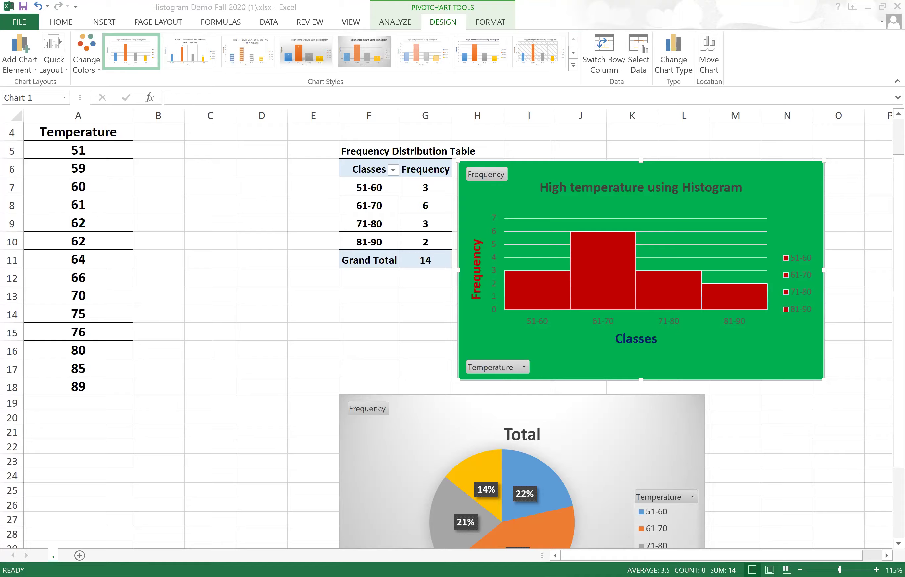
Switch to MathXL in the browser and select the course "Spring 2021 Ma 222 Section 301 Statistical Analysis (FIT)".
{"action": "key", "text": "alt+Tab"}
{"action": "left_click", "coordinate": [482, 142]}
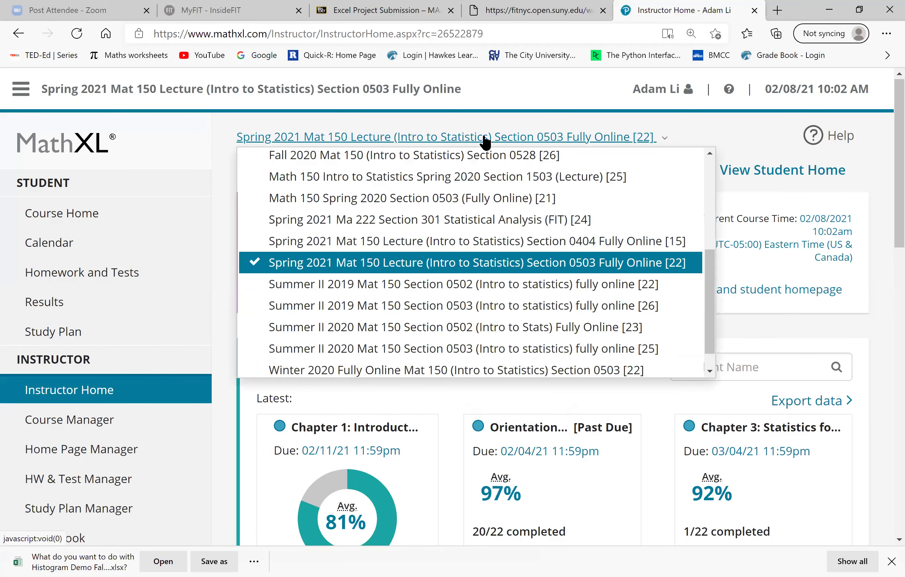
{"action": "left_click", "coordinate": [483, 221]}
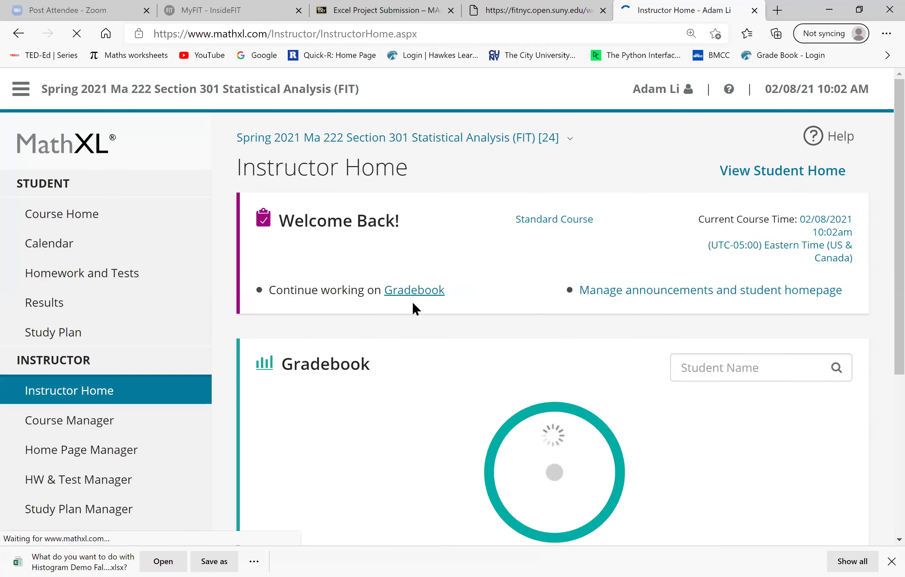
Open the course's Homework and Tests list and review the due dates of the chapter assignments and quizzes.
{"action": "left_click", "coordinate": [80, 281]}
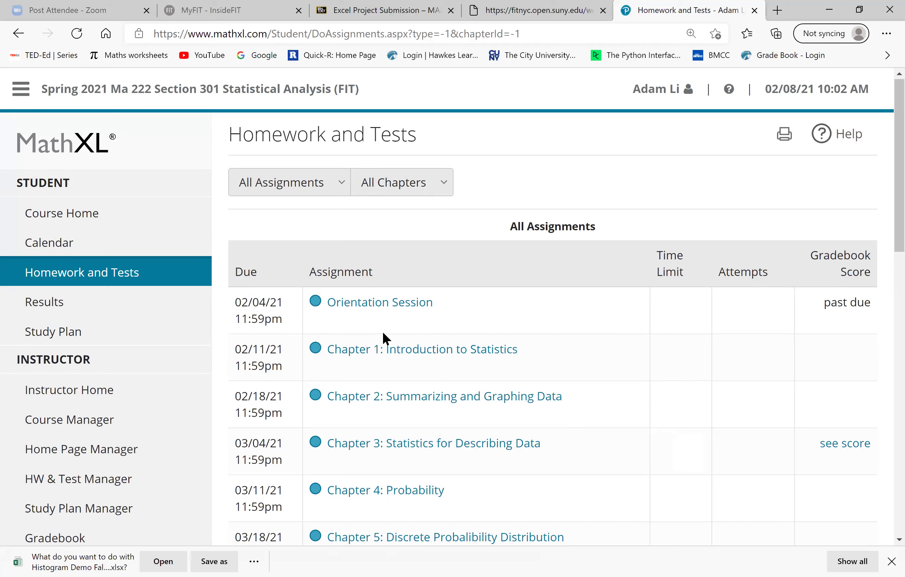
{"action": "scroll", "coordinate": [409, 337], "scroll_direction": "down", "scroll_amount": 2}
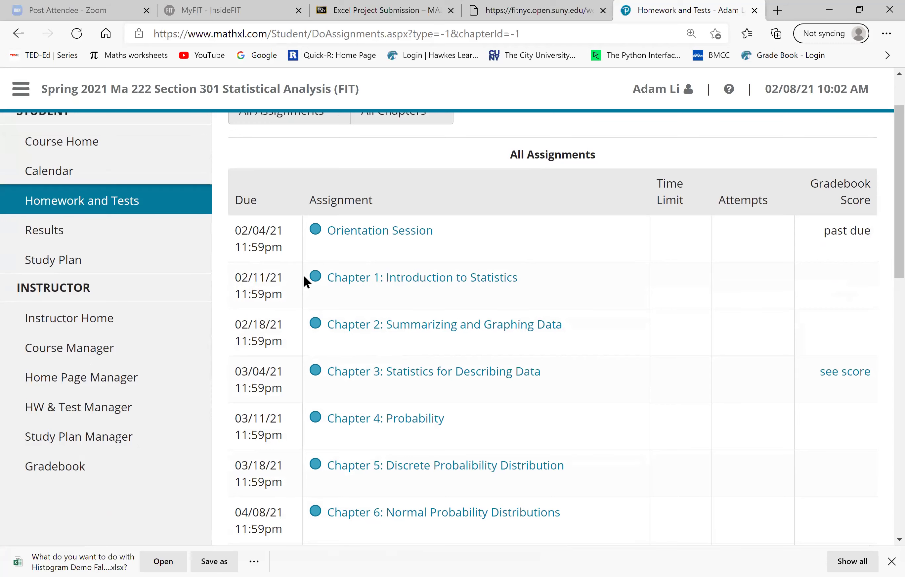
{"action": "scroll", "coordinate": [548, 423], "scroll_direction": "down", "scroll_amount": 1}
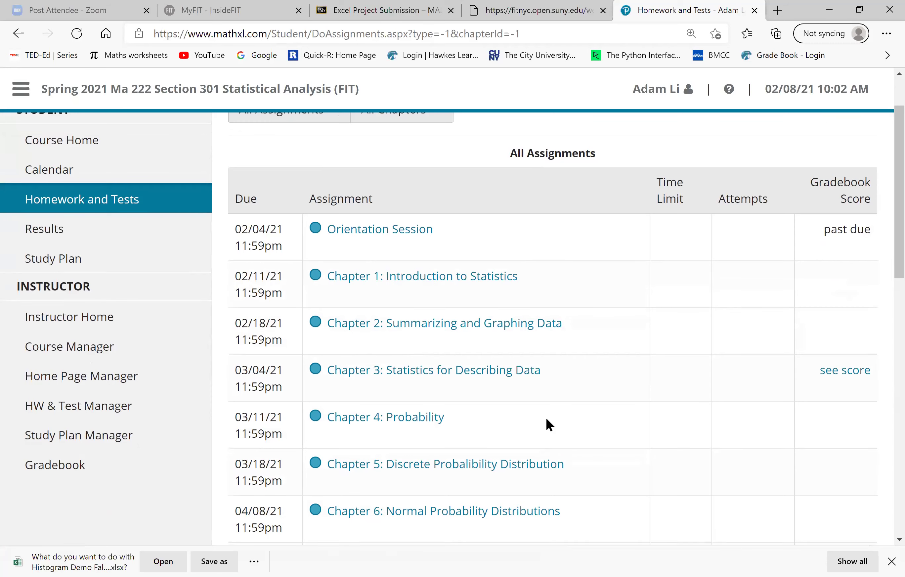
{"action": "scroll", "coordinate": [546, 419], "scroll_direction": "down", "scroll_amount": 6}
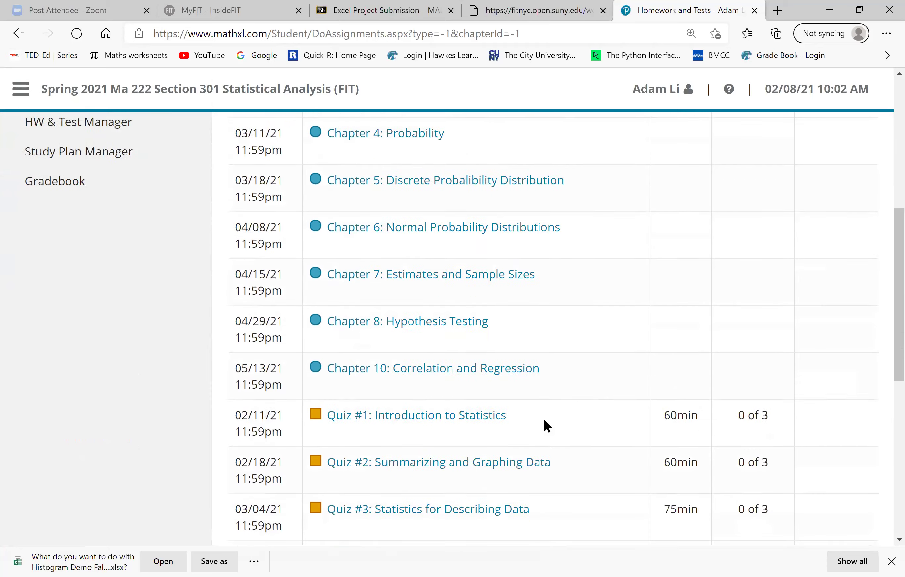
{"action": "scroll", "coordinate": [545, 421], "scroll_direction": "down", "scroll_amount": 2}
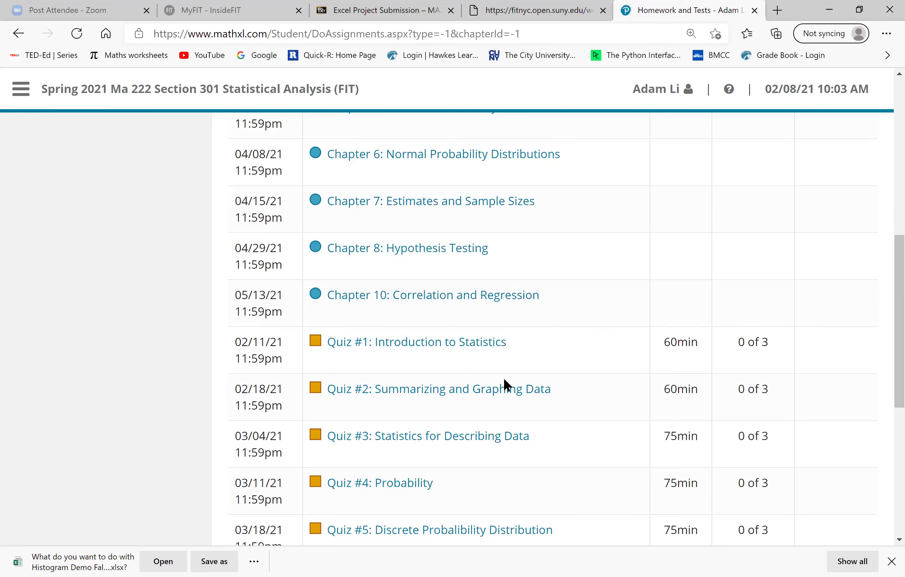
Compare the chapter homework due dates with the due dates, time limits and attempts allowed for the quizzes.
{"action": "scroll", "coordinate": [503, 376], "scroll_direction": "up", "scroll_amount": 8}
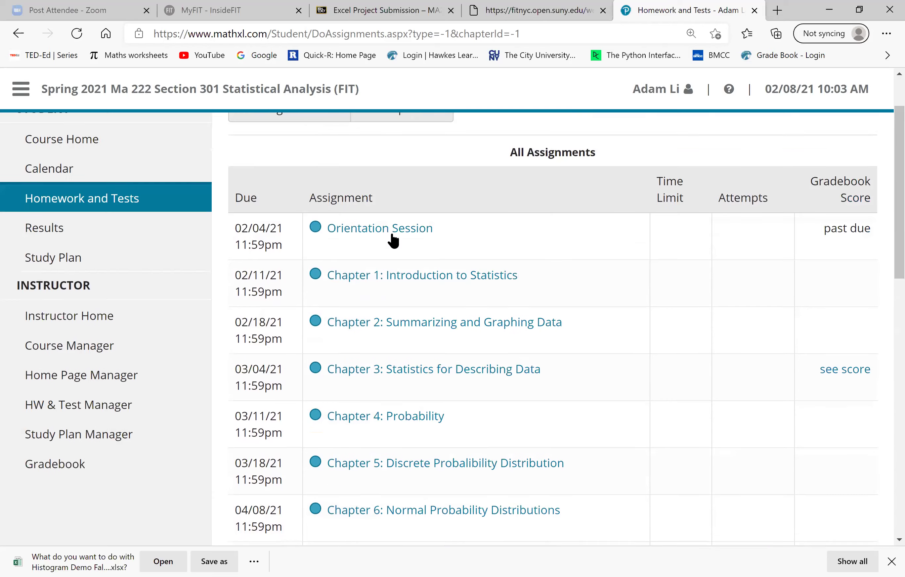
{"action": "scroll", "coordinate": [747, 342], "scroll_direction": "down", "scroll_amount": 12}
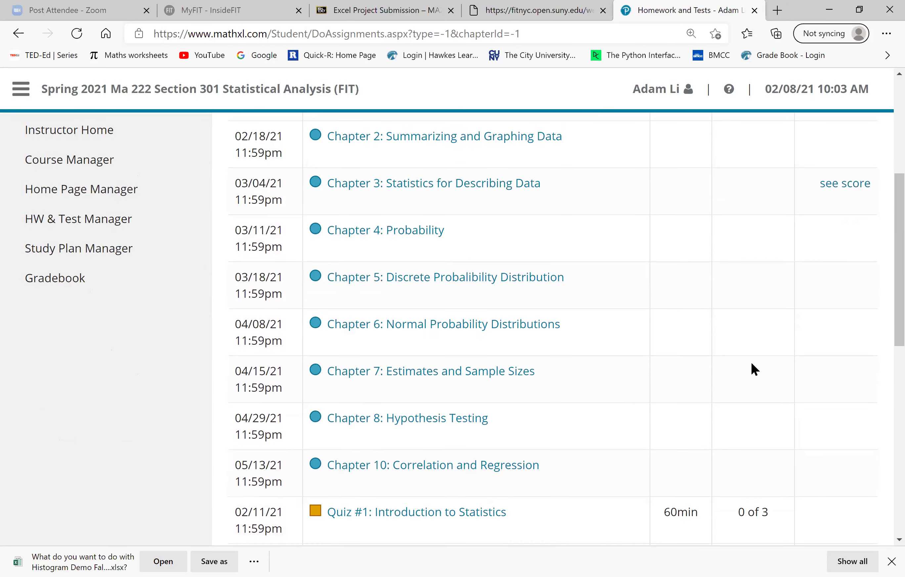
{"action": "scroll", "coordinate": [511, 383], "scroll_direction": "up", "scroll_amount": 5}
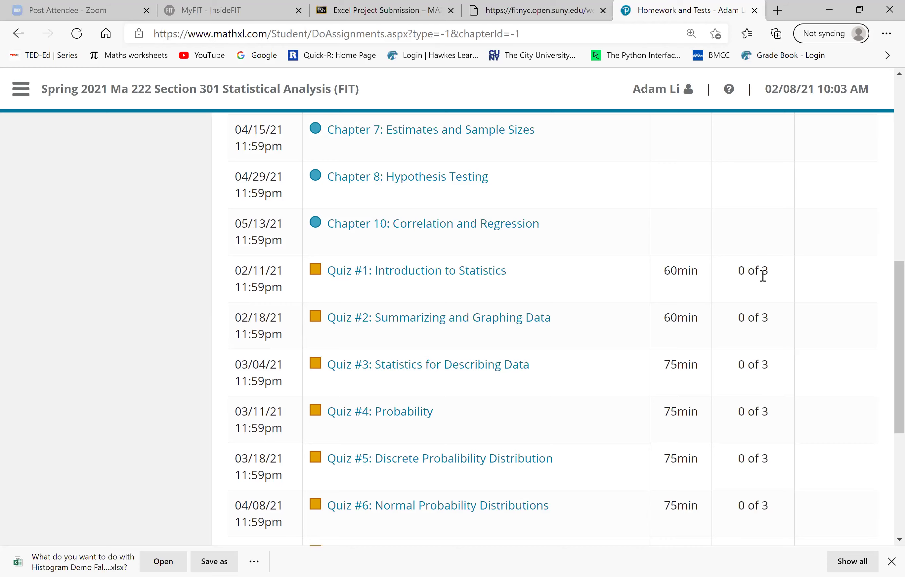
{"action": "scroll", "coordinate": [764, 369], "scroll_direction": "down", "scroll_amount": 2}
{"action": "scroll", "coordinate": [591, 448], "scroll_direction": "down", "scroll_amount": 3}
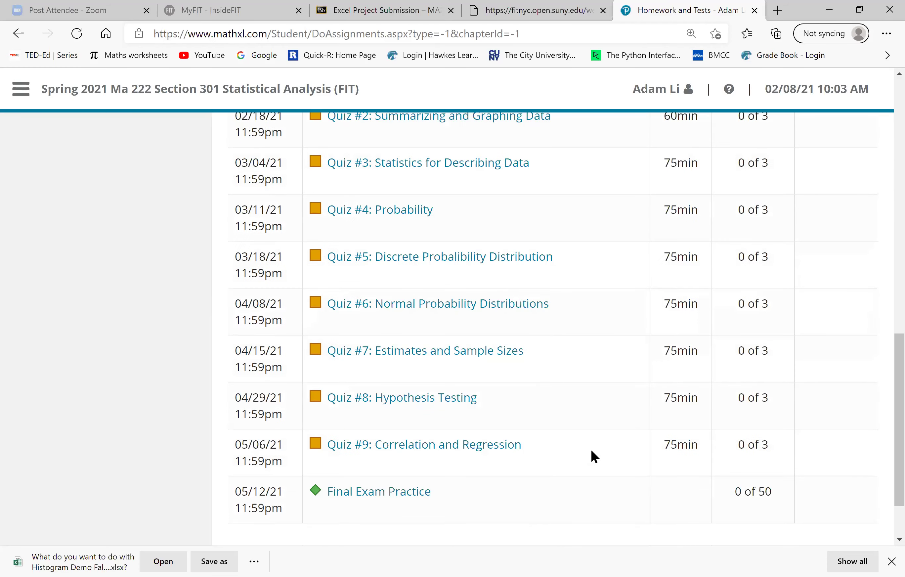
{"action": "scroll", "coordinate": [589, 447], "scroll_direction": "up", "scroll_amount": 5}
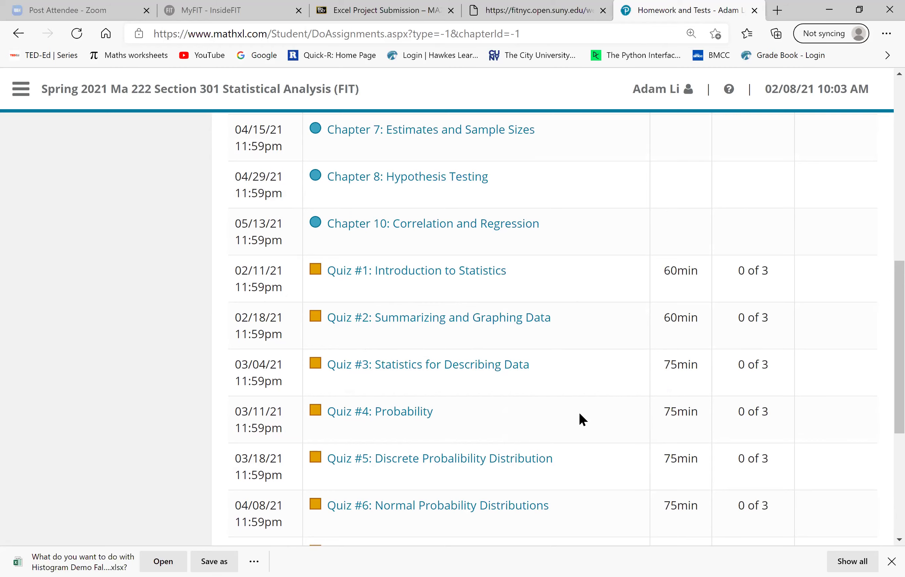
{"action": "scroll", "coordinate": [710, 395], "scroll_direction": "up", "scroll_amount": 3}
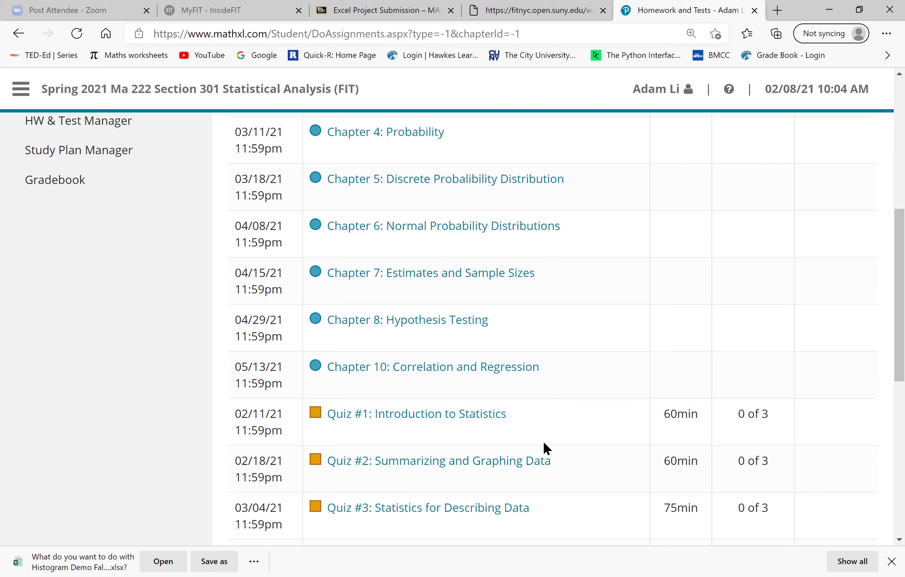
{"action": "scroll", "coordinate": [601, 437], "scroll_direction": "up", "scroll_amount": 3}
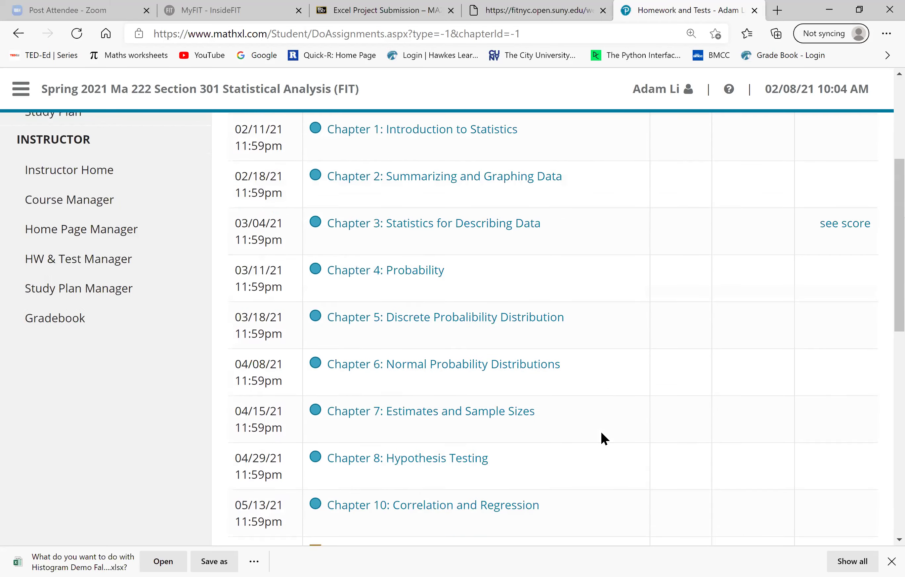
{"action": "scroll", "coordinate": [600, 430], "scroll_direction": "up", "scroll_amount": 3}
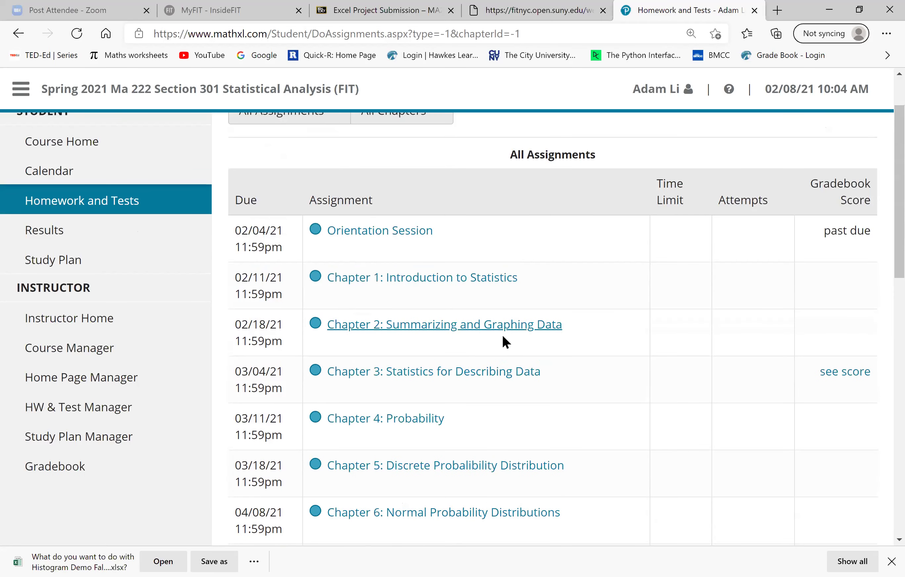
Examine the last quizzes and the Final Exam Practice entry, including their due dates and allowed attempts.
{"action": "scroll", "coordinate": [570, 390], "scroll_direction": "down", "scroll_amount": 15}
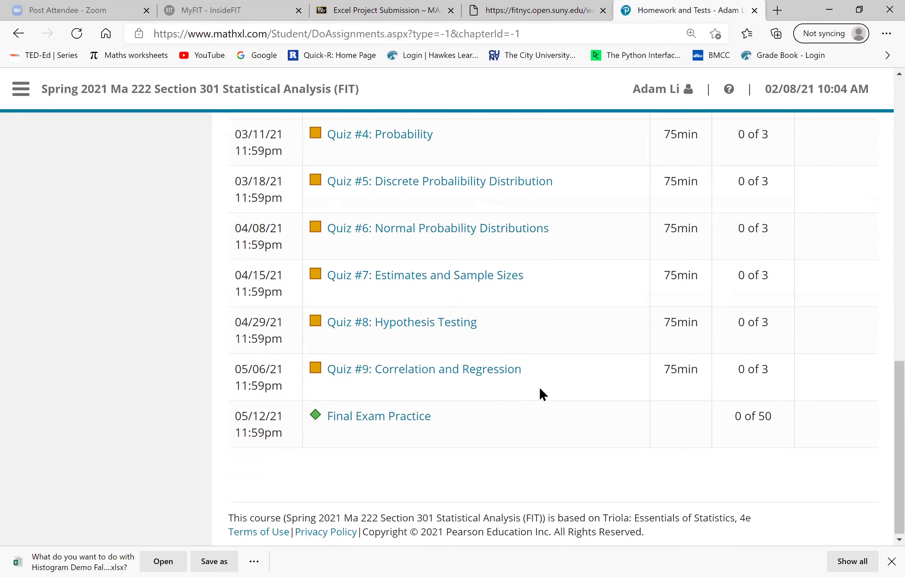
{"action": "scroll", "coordinate": [539, 389], "scroll_direction": "up", "scroll_amount": 7}
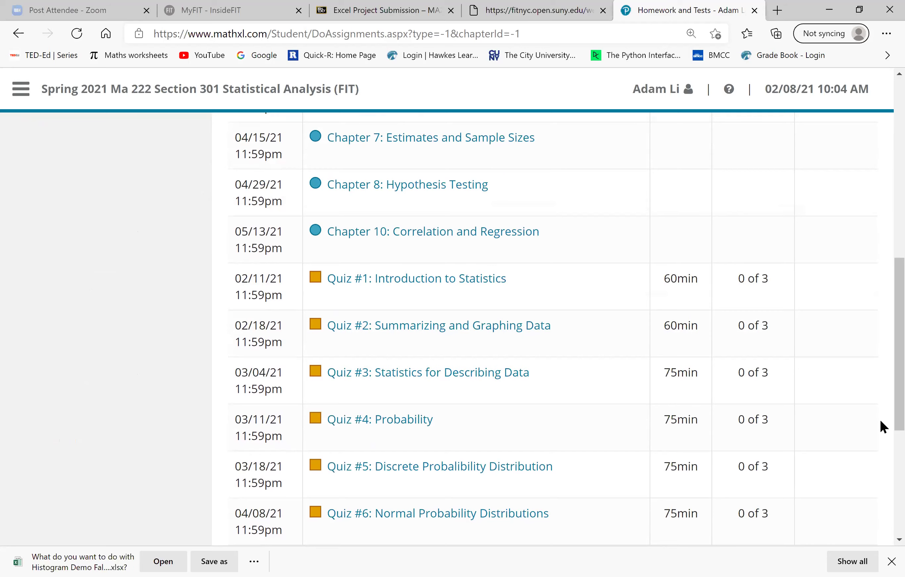
{"action": "scroll", "coordinate": [881, 422], "scroll_direction": "up", "scroll_amount": 2}
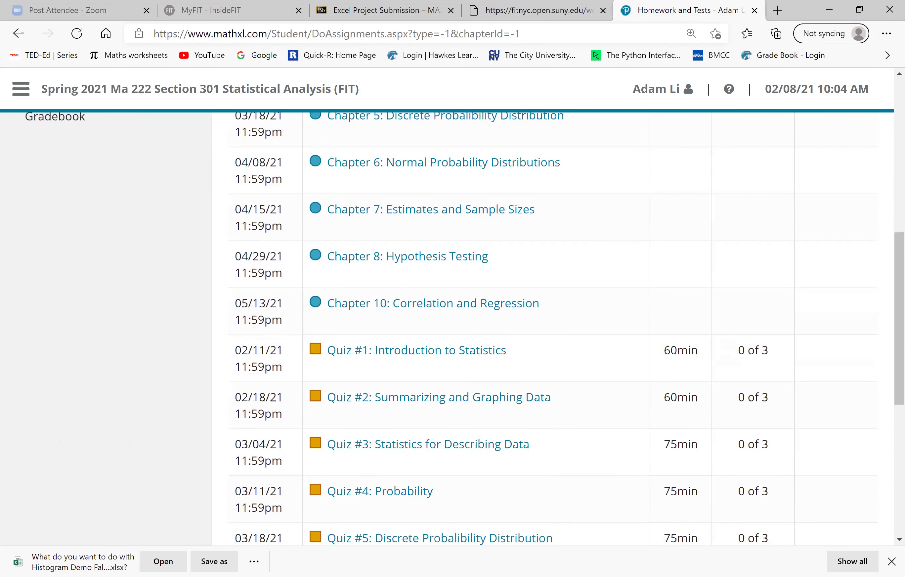
{"action": "scroll", "coordinate": [555, 372], "scroll_direction": "up", "scroll_amount": 4}
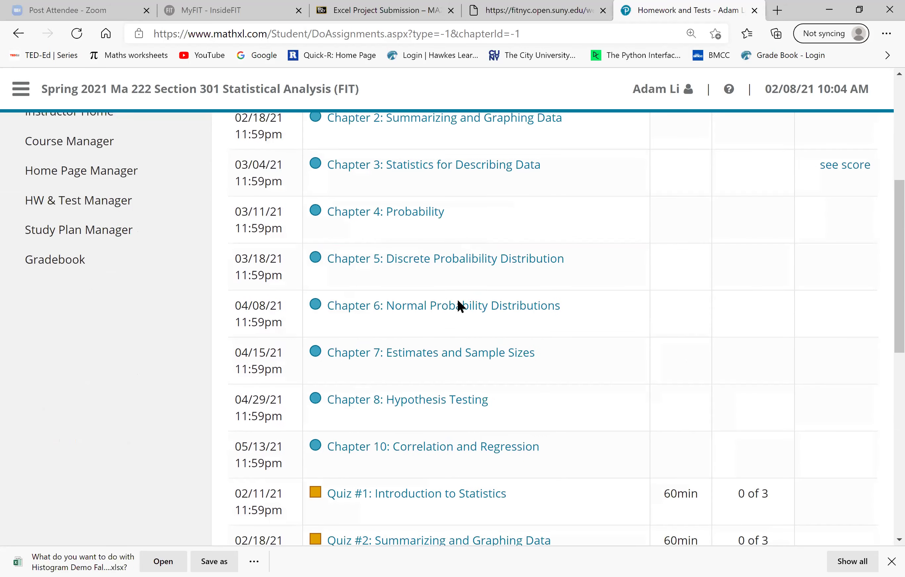
{"action": "scroll", "coordinate": [458, 342], "scroll_direction": "down", "scroll_amount": 4}
{"action": "scroll", "coordinate": [453, 385], "scroll_direction": "down", "scroll_amount": 10}
{"action": "scroll", "coordinate": [539, 395], "scroll_direction": "up", "scroll_amount": 4}
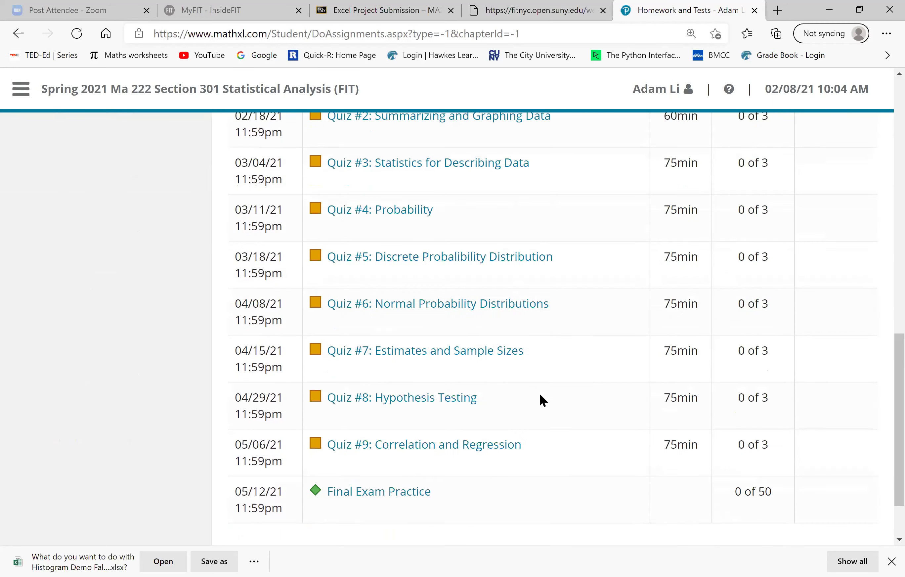
{"action": "scroll", "coordinate": [540, 395], "scroll_direction": "down", "scroll_amount": 3}
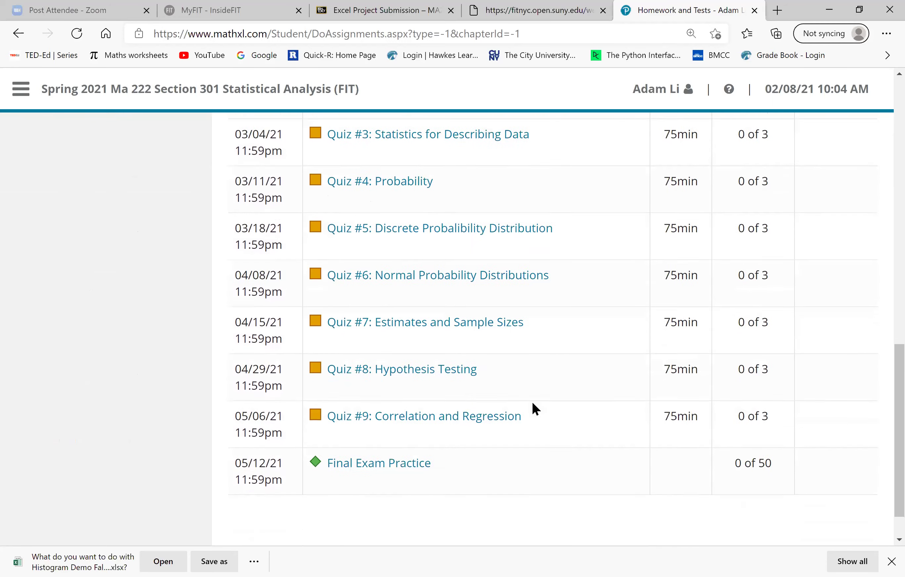
Look over the complete All Assignments list, from the Orientation Session to the Final Exam Practice.
{"action": "scroll", "coordinate": [532, 403], "scroll_direction": "up", "scroll_amount": 6}
{"action": "scroll", "coordinate": [532, 403], "scroll_direction": "up", "scroll_amount": 12}
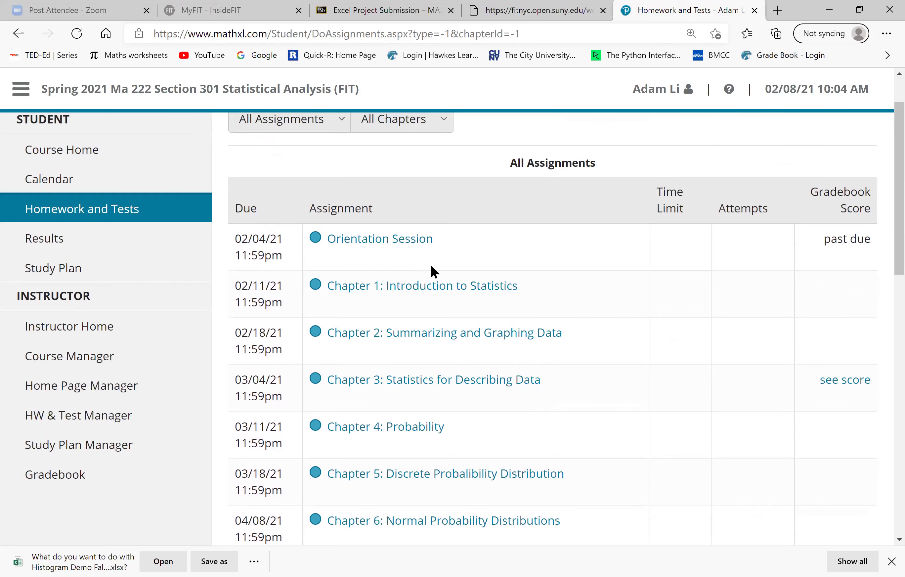
{"action": "scroll", "coordinate": [544, 207], "scroll_direction": "down", "scroll_amount": 2}
{"action": "scroll", "coordinate": [544, 211], "scroll_direction": "up", "scroll_amount": 4}
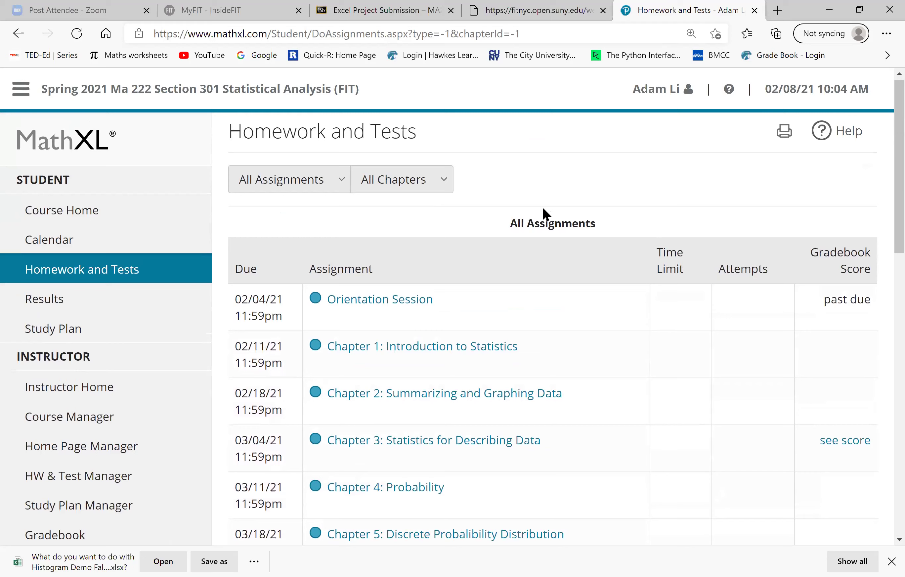
{"action": "left_click_drag", "start_coordinate": [509, 227], "coordinate": [594, 231]}
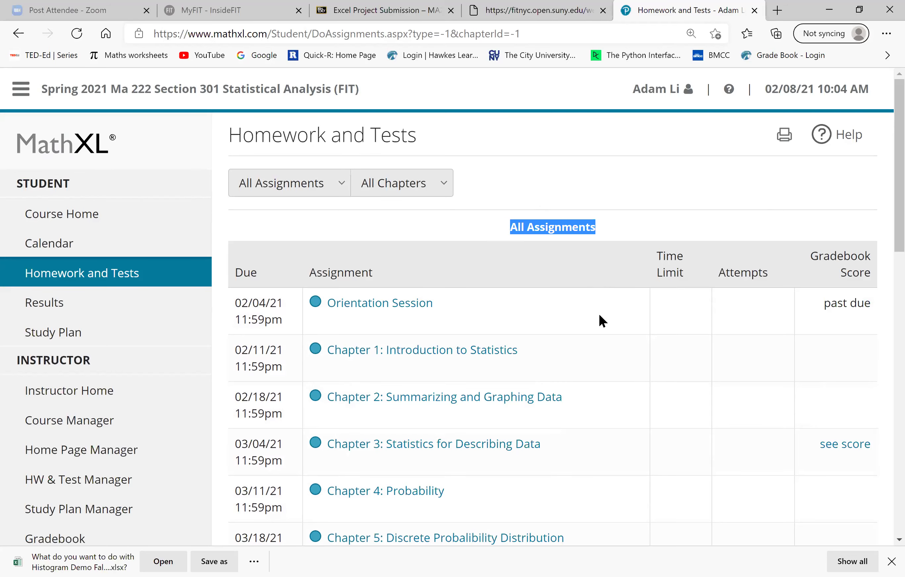
{"action": "scroll", "coordinate": [599, 315], "scroll_direction": "down", "scroll_amount": 10}
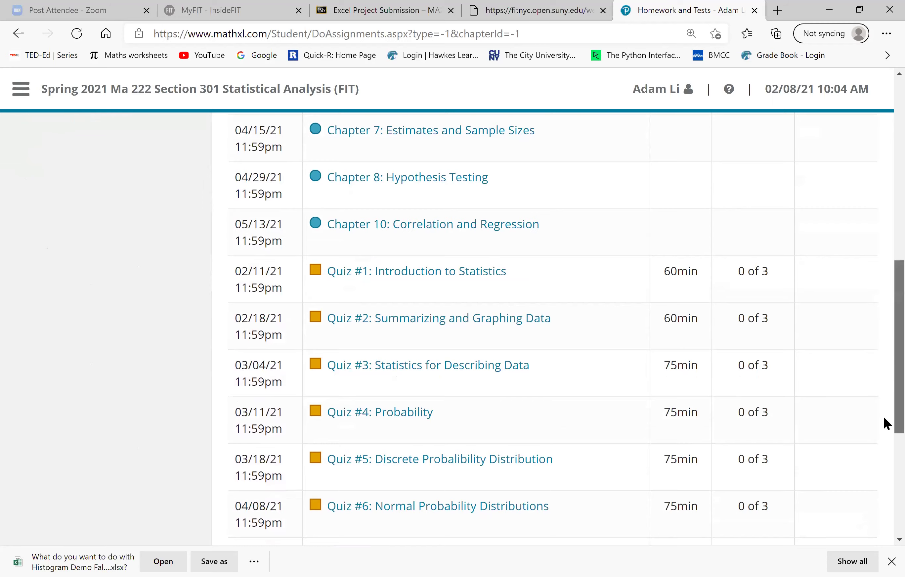
{"action": "scroll", "coordinate": [883, 437], "scroll_direction": "down", "scroll_amount": 5}
{"action": "scroll", "coordinate": [883, 210], "scroll_direction": "up", "scroll_amount": 15}
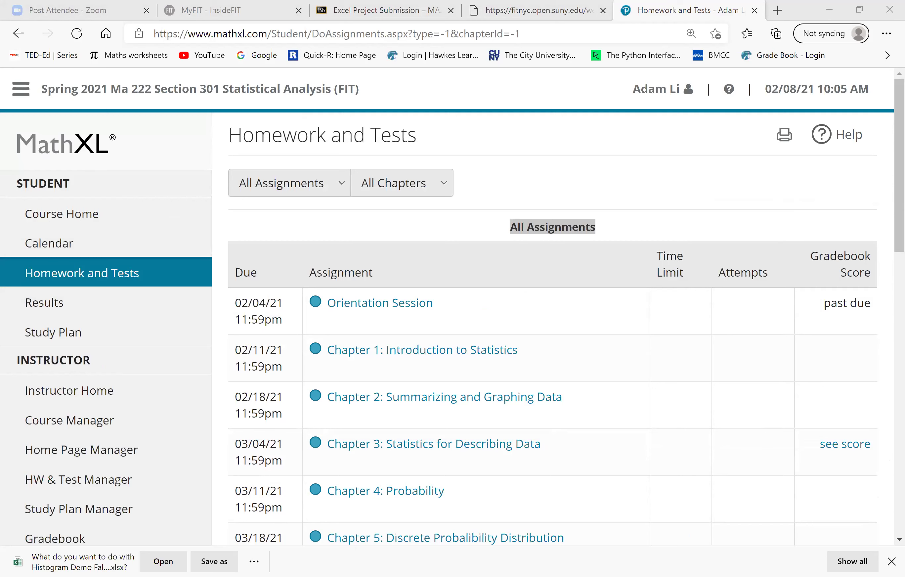
{"action": "left_click", "coordinate": [834, 194]}
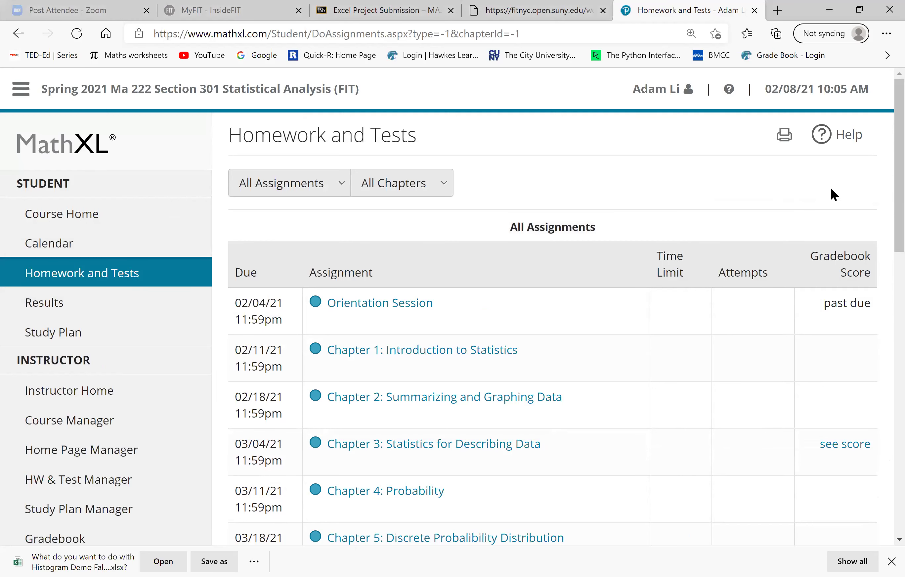
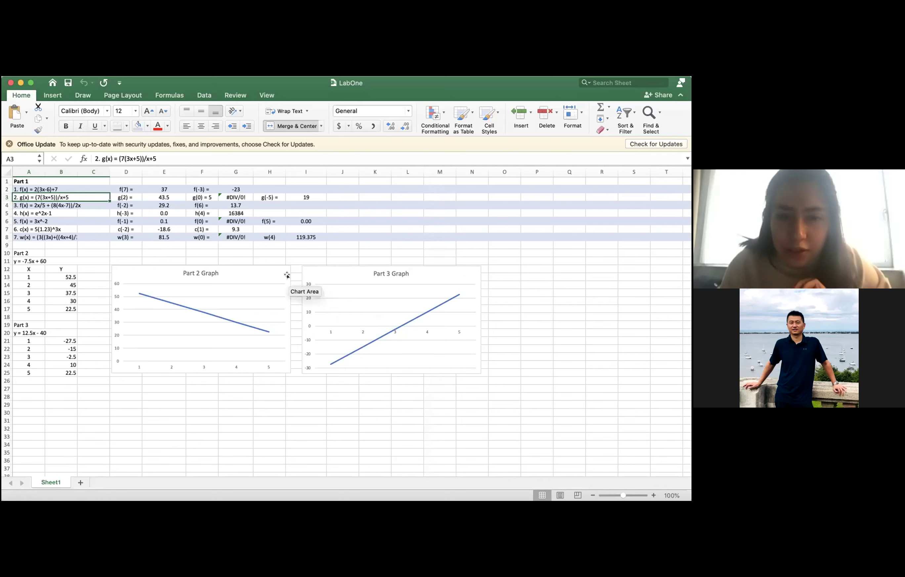
Switch to the LabOne workbook in Excel and inspect the formulas behind g(0), f(0) and w(0) in cells G3, G6 and G8.
{"action": "left_click", "coordinate": [230, 194]}
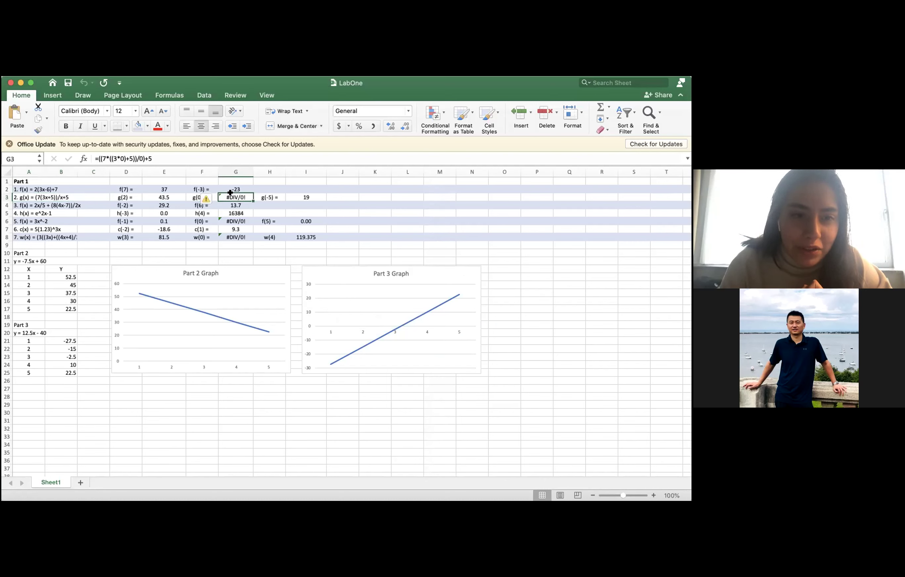
{"action": "left_click", "coordinate": [204, 160]}
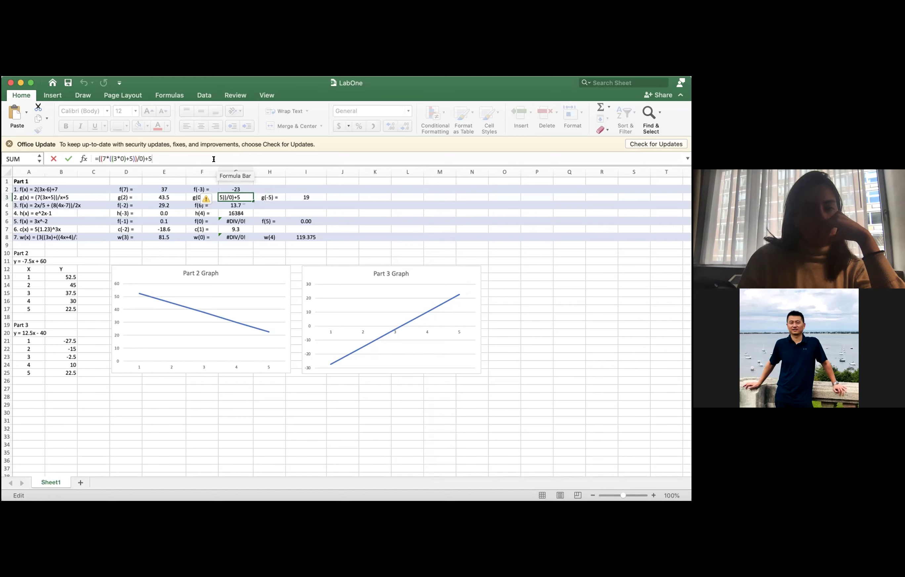
{"action": "key", "text": "Return"}
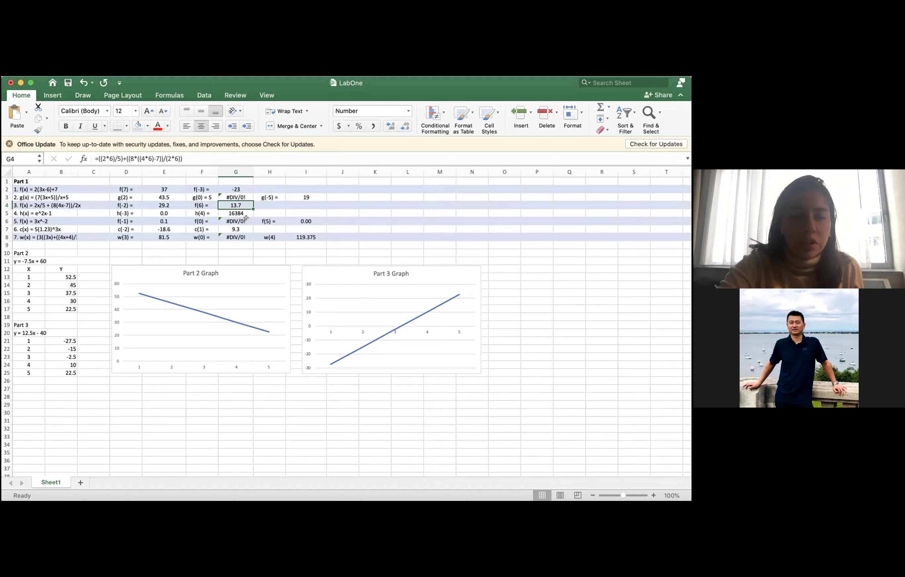
{"action": "left_click", "coordinate": [246, 219]}
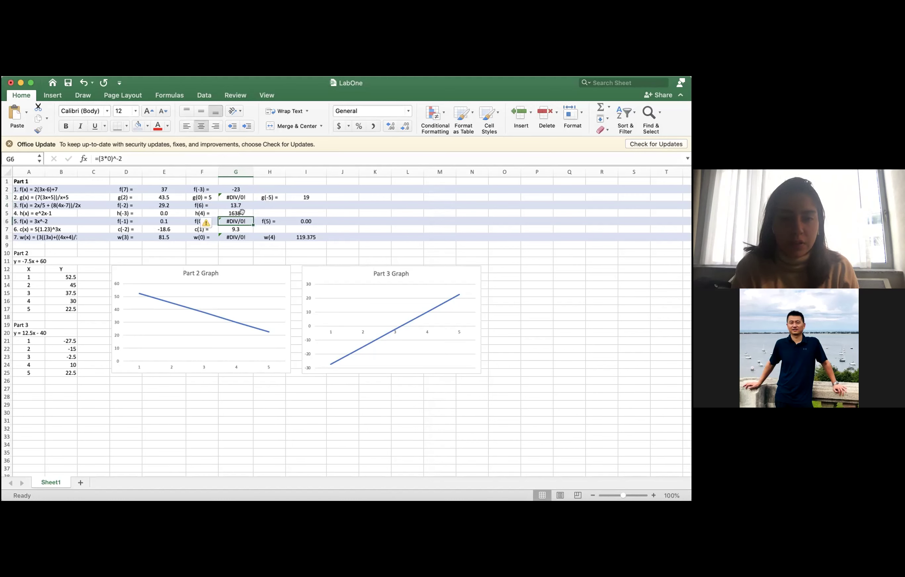
{"action": "left_click", "coordinate": [7, 222]}
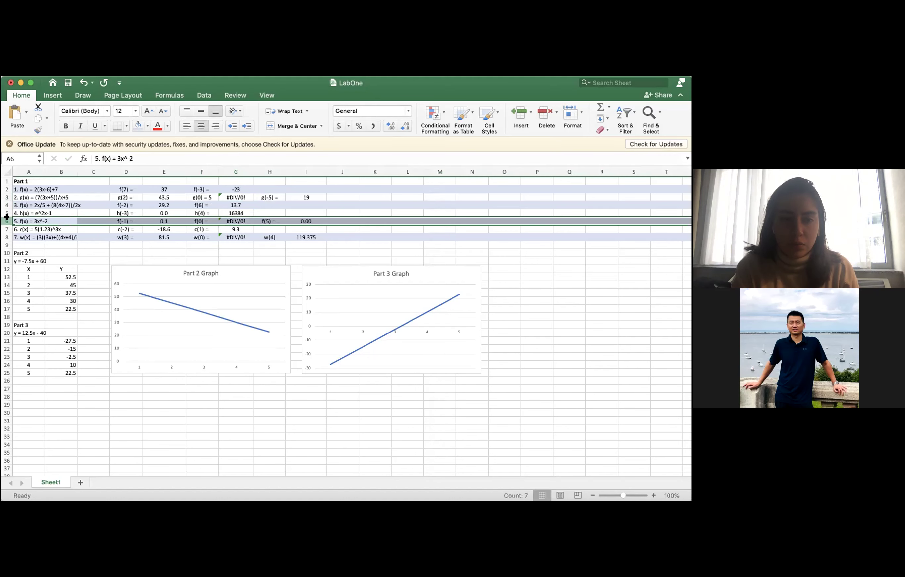
{"action": "left_click", "coordinate": [7, 236]}
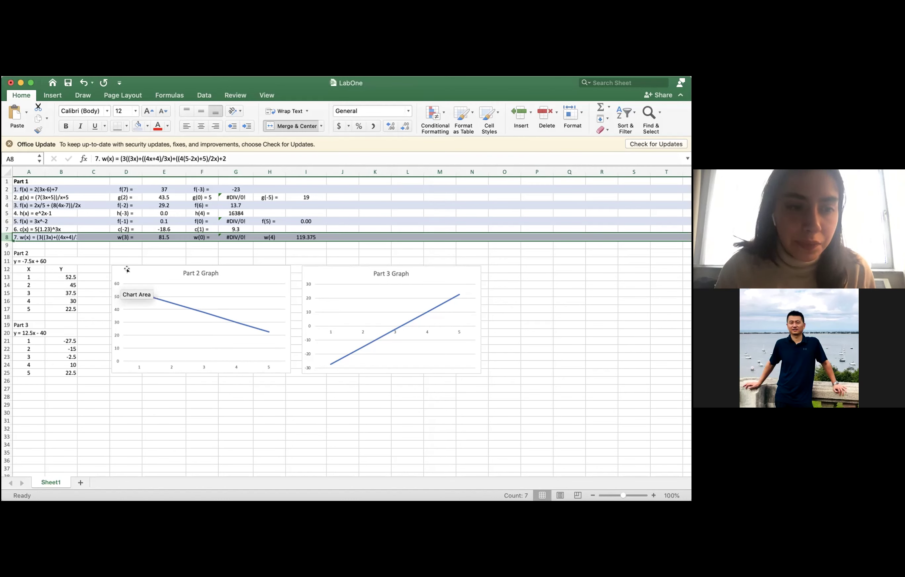
{"action": "left_click", "coordinate": [239, 234]}
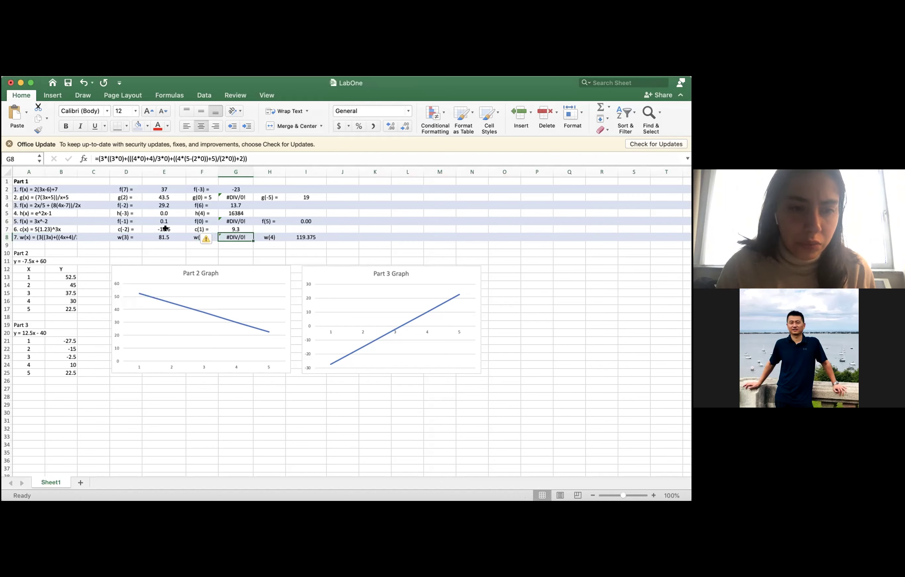
Correct the c(-2) formula in cell E7 to =5*((1.23)^(3*-2)), grouping the exponent in parentheses.
{"action": "left_click", "coordinate": [171, 226]}
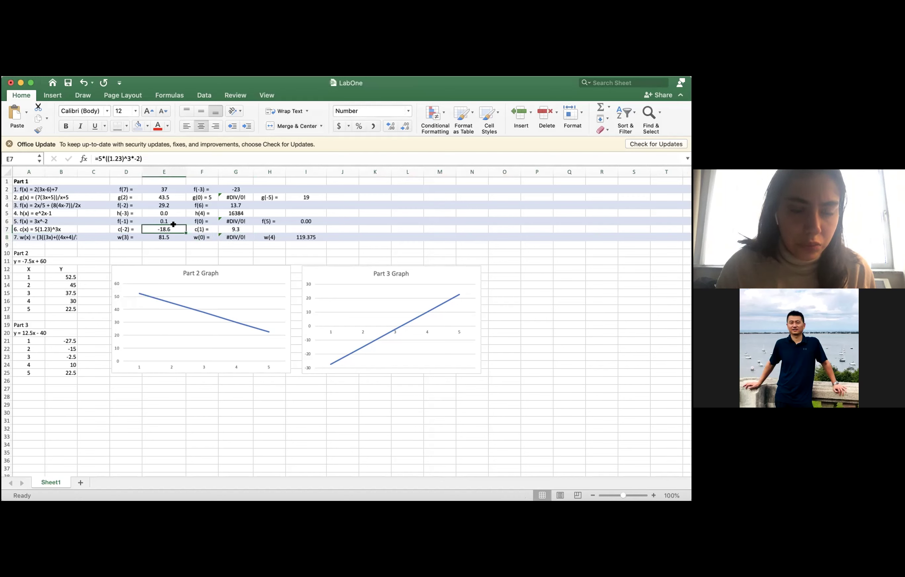
{"action": "left_click", "coordinate": [124, 157]}
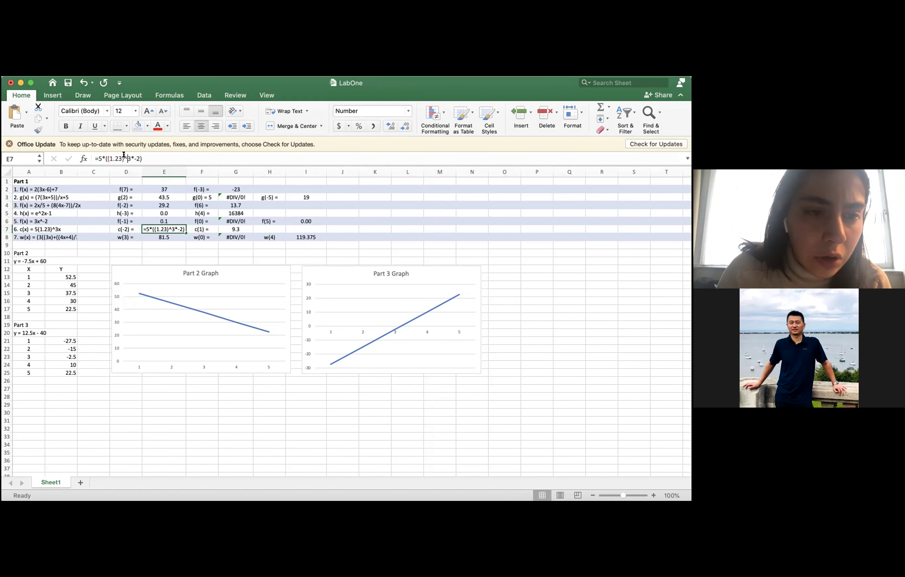
{"action": "type", "text": "("}
{"action": "key", "text": "Right"}
{"action": "type", "text": ")"}
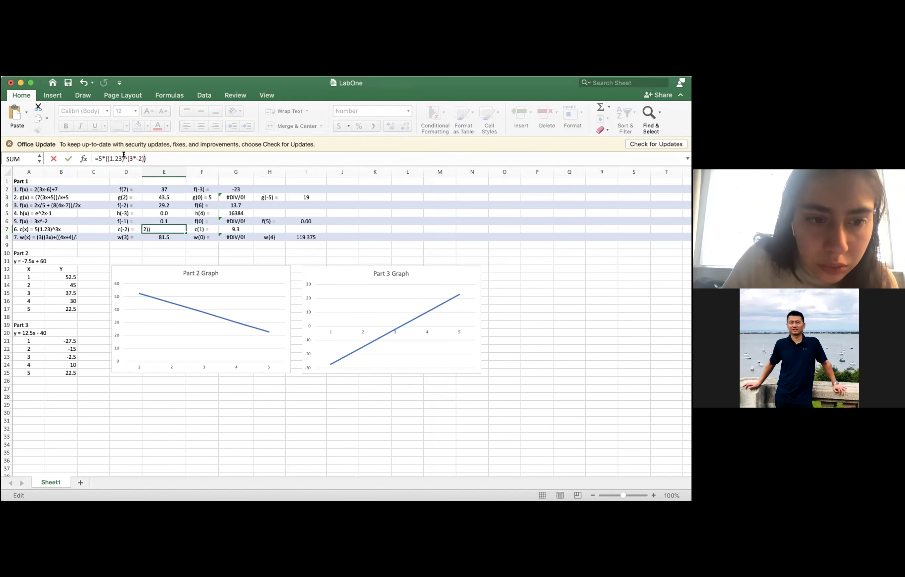
{"action": "key", "text": "Return"}
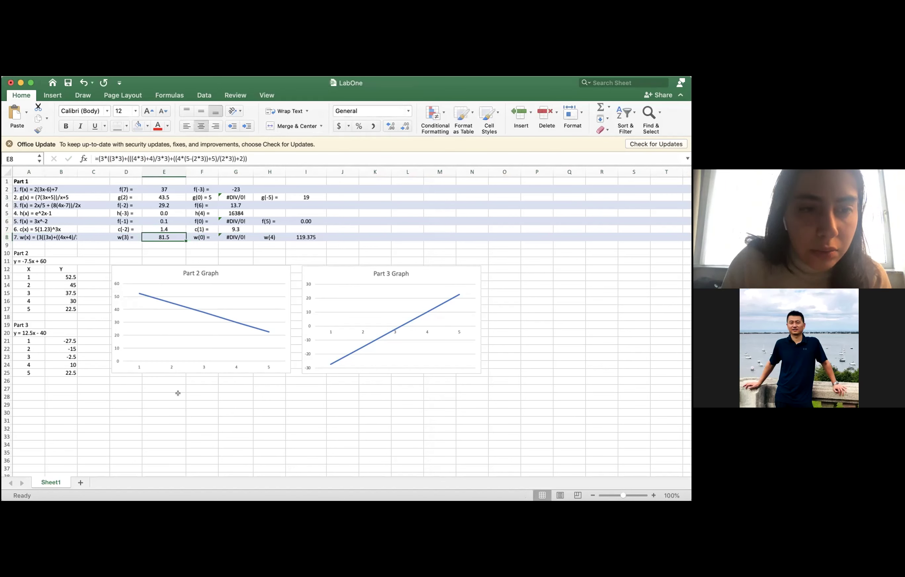
Correct the c(1) formula in cell G7 to =5*((1.23)^(3*1)), grouping the exponent in parentheses.
{"action": "left_click", "coordinate": [239, 228]}
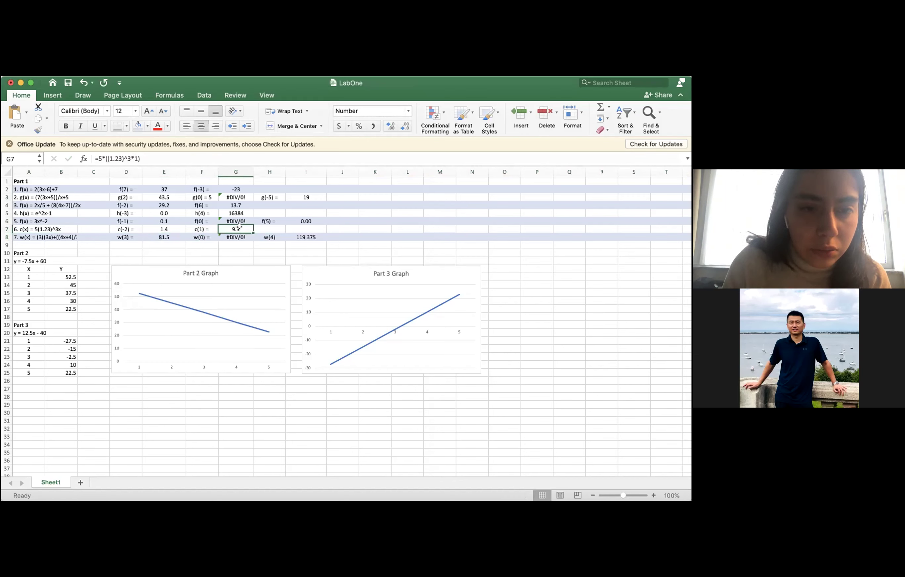
{"action": "left_click", "coordinate": [134, 158]}
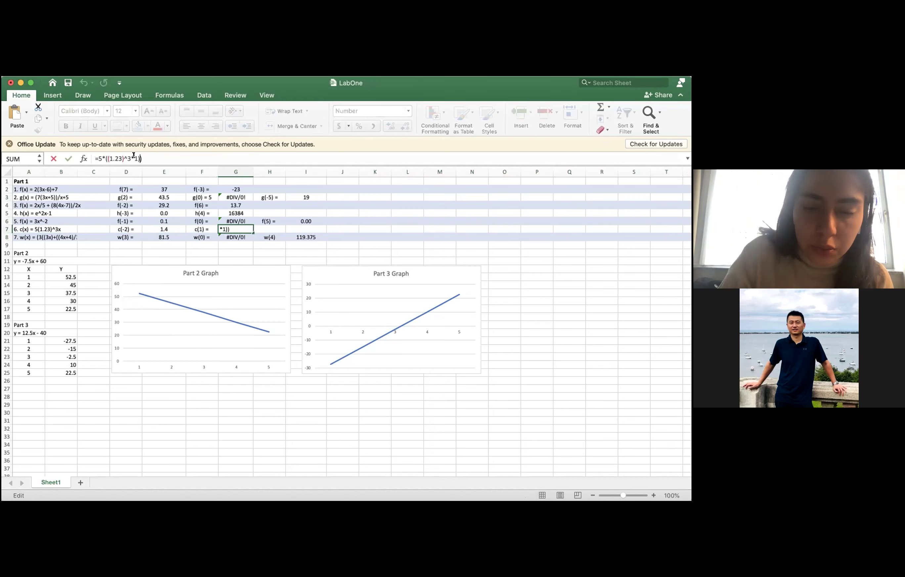
{"action": "left_click", "coordinate": [125, 155]}
{"action": "type", "text": "("}
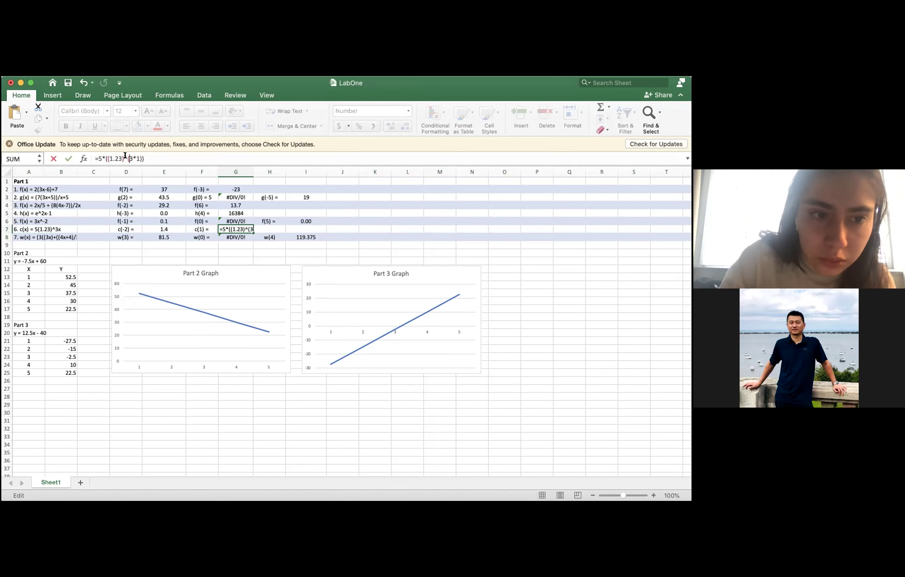
{"action": "key", "text": "Return"}
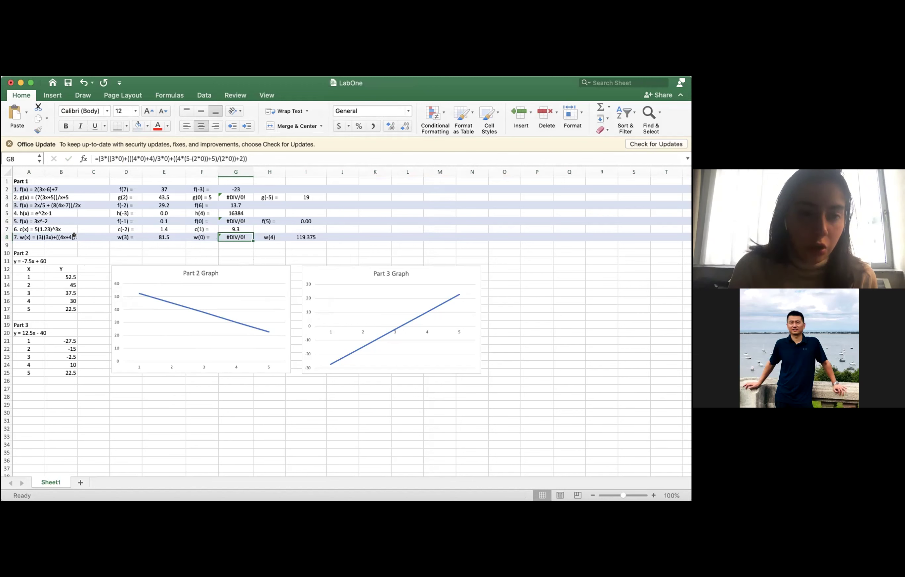
Inspect the w(3) formula in E8, the Part 2 Graph's data series, and the Y formulas in B14 and B21.
{"action": "left_click", "coordinate": [176, 235]}
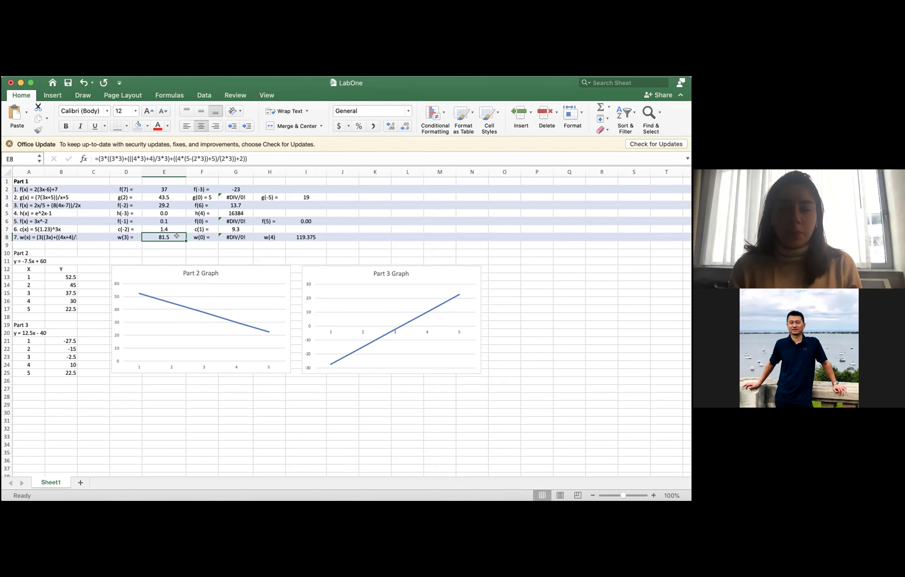
{"action": "left_click", "coordinate": [221, 314]}
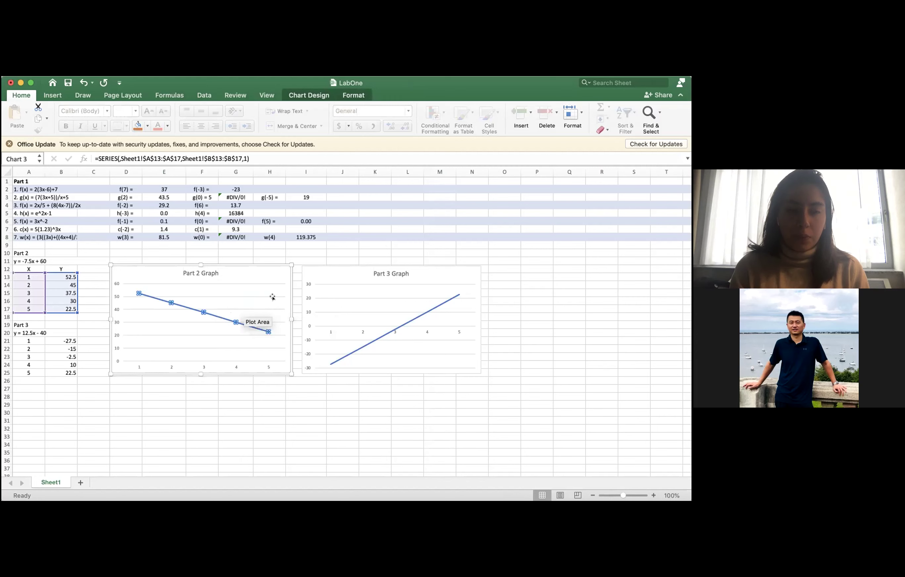
{"action": "left_click", "coordinate": [54, 282]}
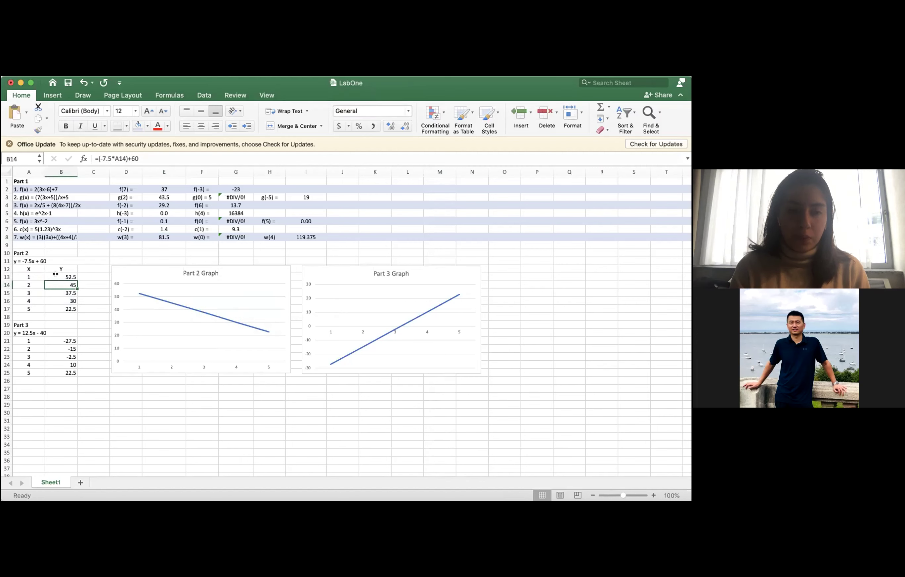
{"action": "left_click", "coordinate": [64, 338]}
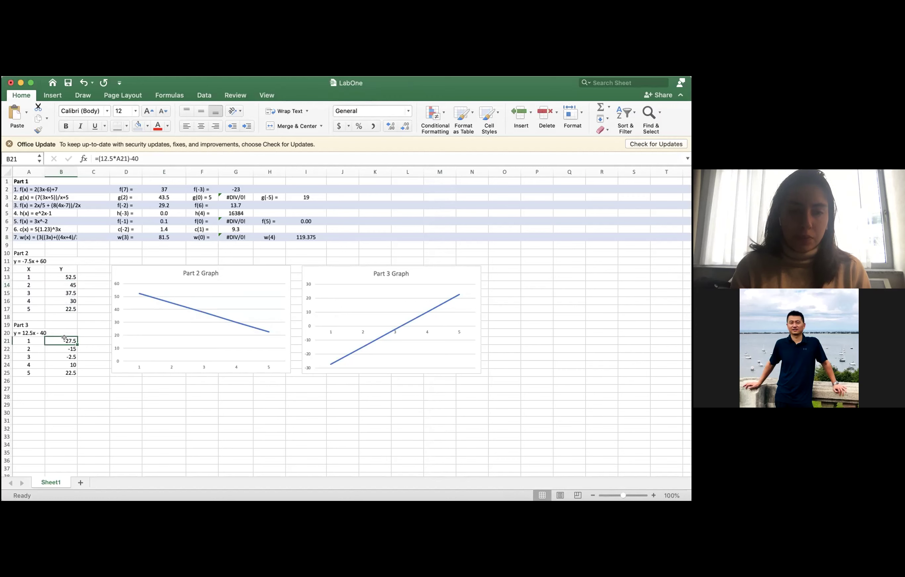
{"action": "left_click", "coordinate": [81, 386]}
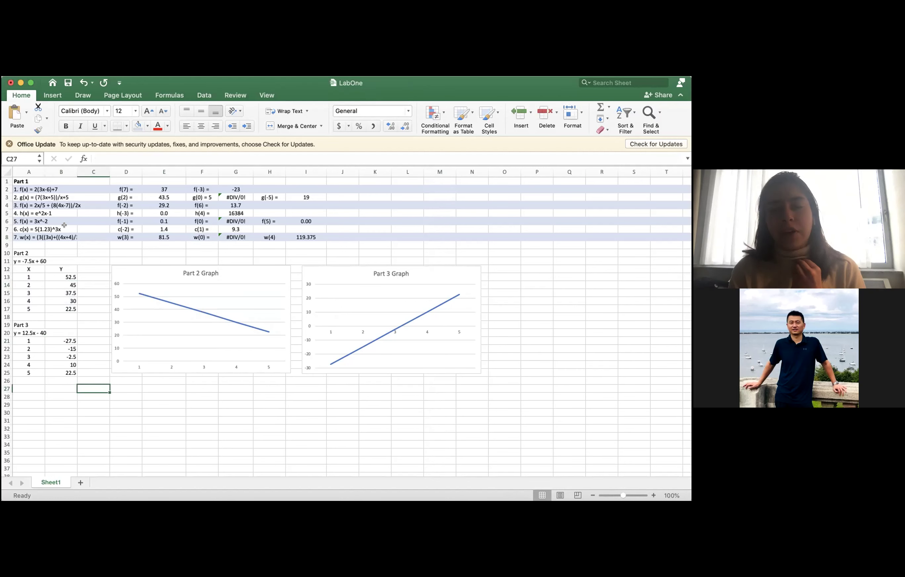
{"action": "left_click", "coordinate": [157, 255]}
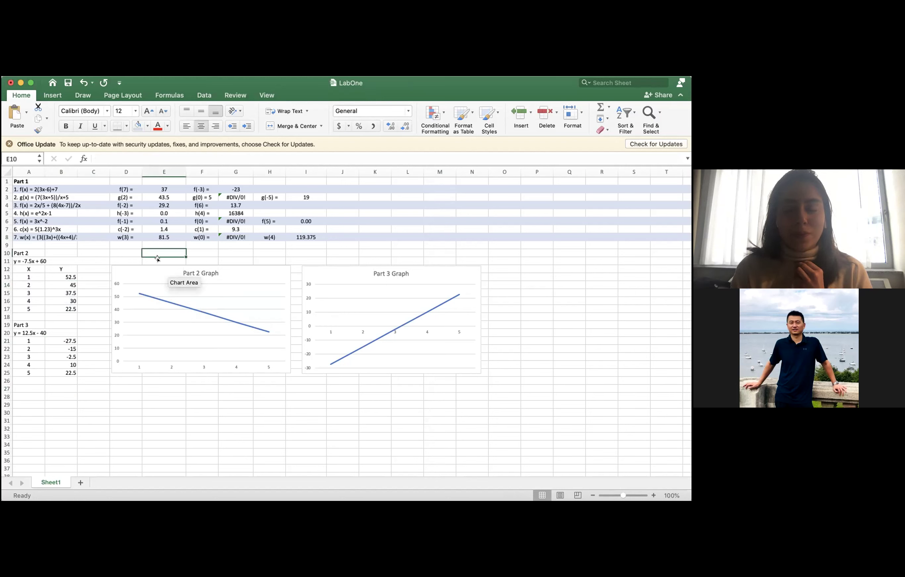
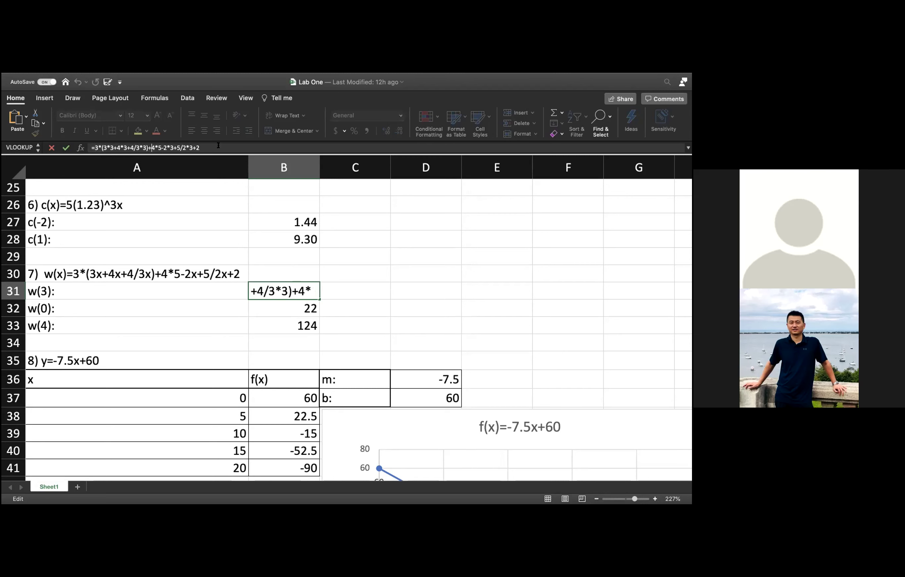
In the Lab One workbook, group the first fraction of the w(3) formula in B31 as (4*3+4)/(3*3).
{"action": "type", "text": "("}
{"action": "key", "text": "BackSpace"}
{"action": "left_click", "coordinate": [115, 148]}
{"action": "type", "text": "("}
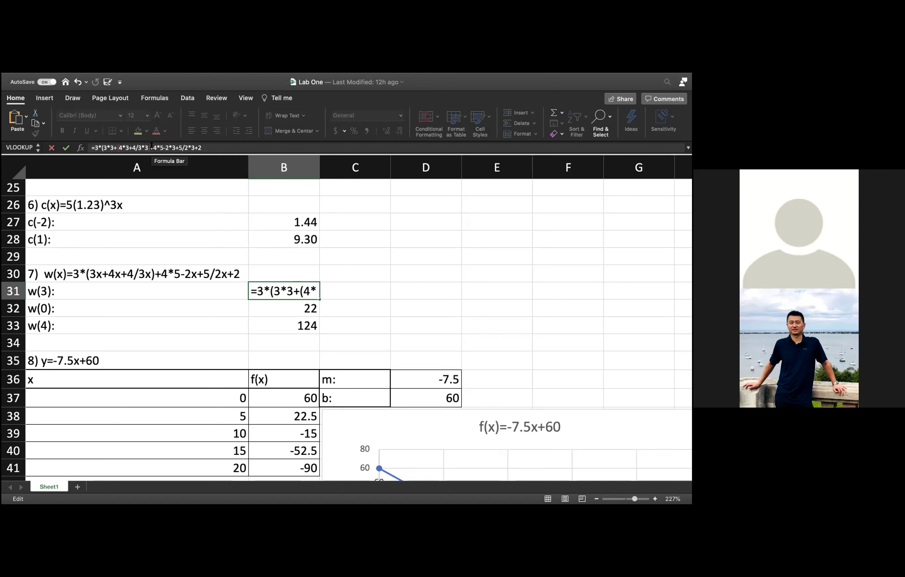
{"action": "left_click", "coordinate": [134, 145]}
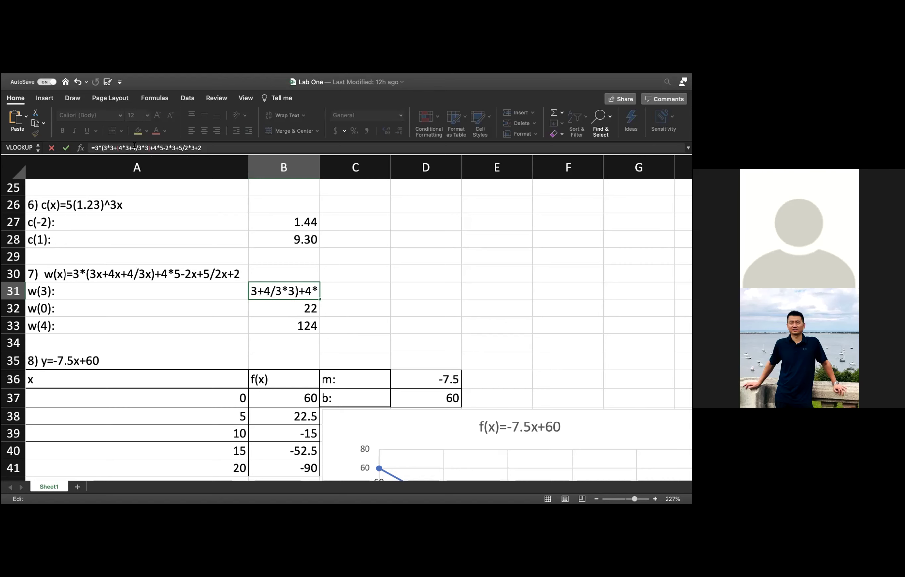
{"action": "type", "text": ")"}
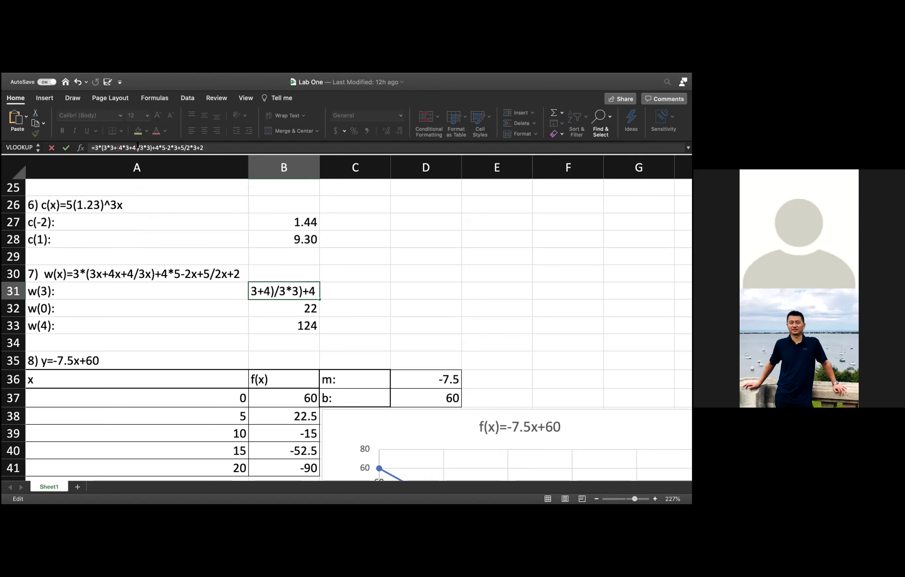
{"action": "type", "text": "(3*3"}
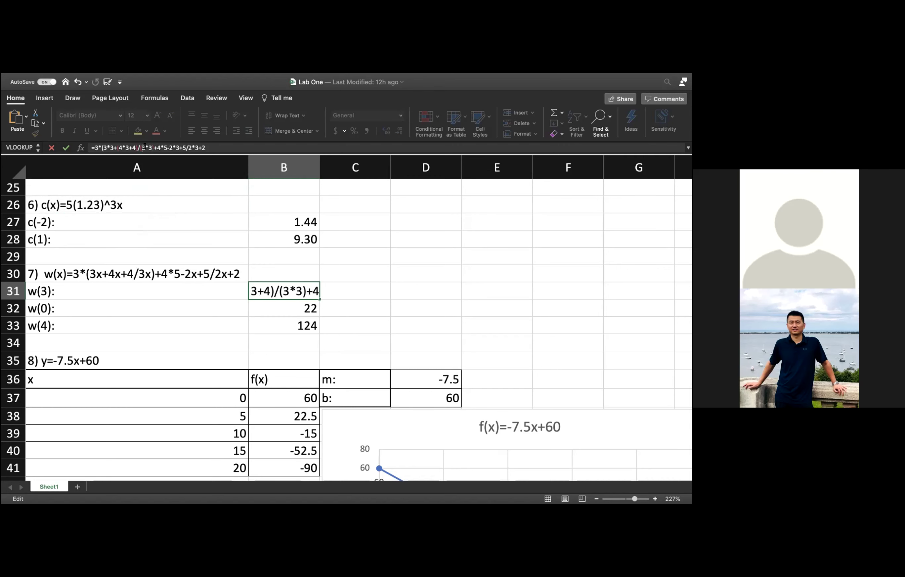
{"action": "type", "text": ")"}
Enclose 5-2*3 in parentheses in the w(3) formula and open the second numerator's group before the preceding 4.
{"action": "left_click", "coordinate": [164, 147]}
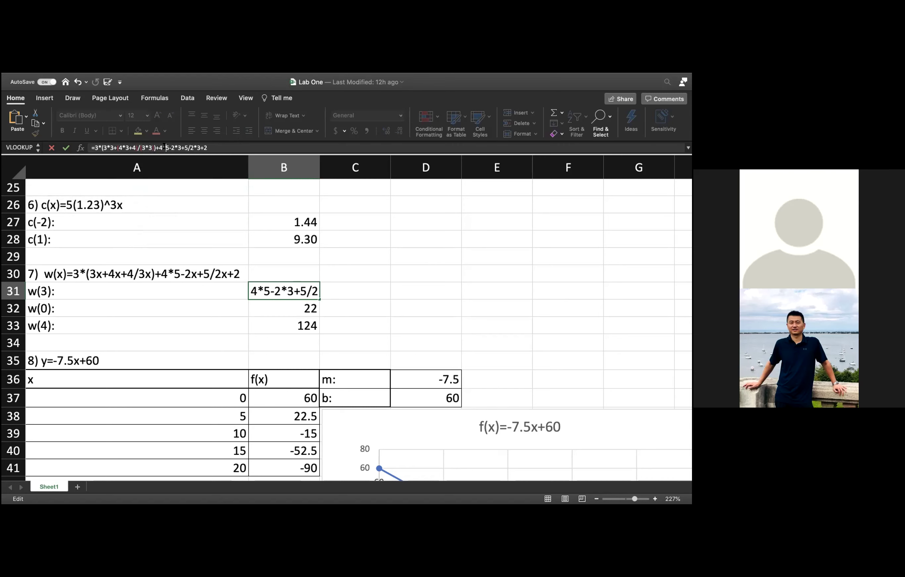
{"action": "type", "text": "("}
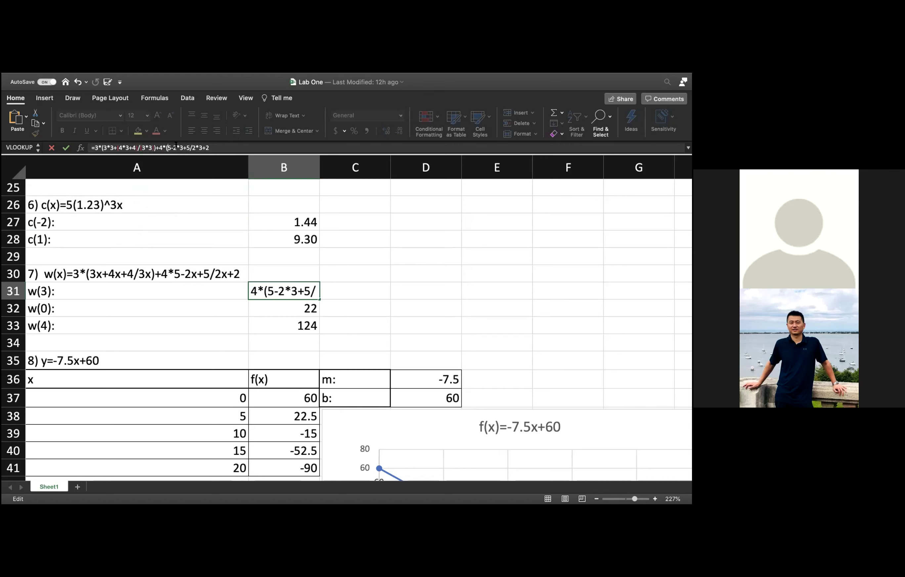
{"action": "left_click", "coordinate": [181, 147]}
{"action": "type", "text": ")"}
{"action": "left_click", "coordinate": [158, 147]}
{"action": "type", "text": "("}
Complete the w(3) formula's second fraction as (4*(5-2*3)+5)/(2*3), leave +2 outside it, and commit the formula.
{"action": "left_click", "coordinate": [194, 148]}
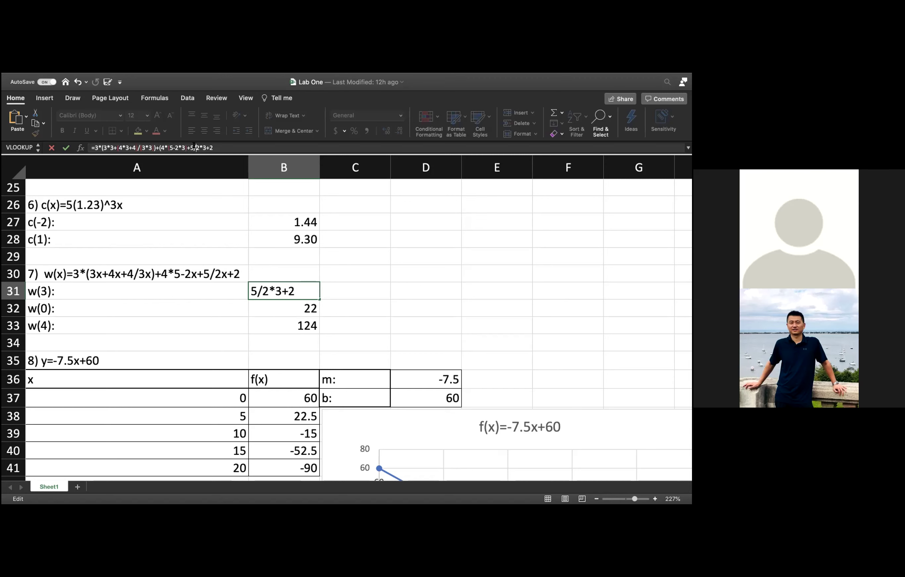
{"action": "type", "text": ")"}
{"action": "key", "text": "BackSpace"}
{"action": "key", "text": "BackSpace"}
{"action": "type", "text": ")/"}
{"action": "left_click", "coordinate": [195, 147]}
{"action": "type", "text": "("}
{"action": "key", "text": "BackSpace"}
{"action": "left_click", "coordinate": [197, 147]}
{"action": "type", "text": "(3*3)"}
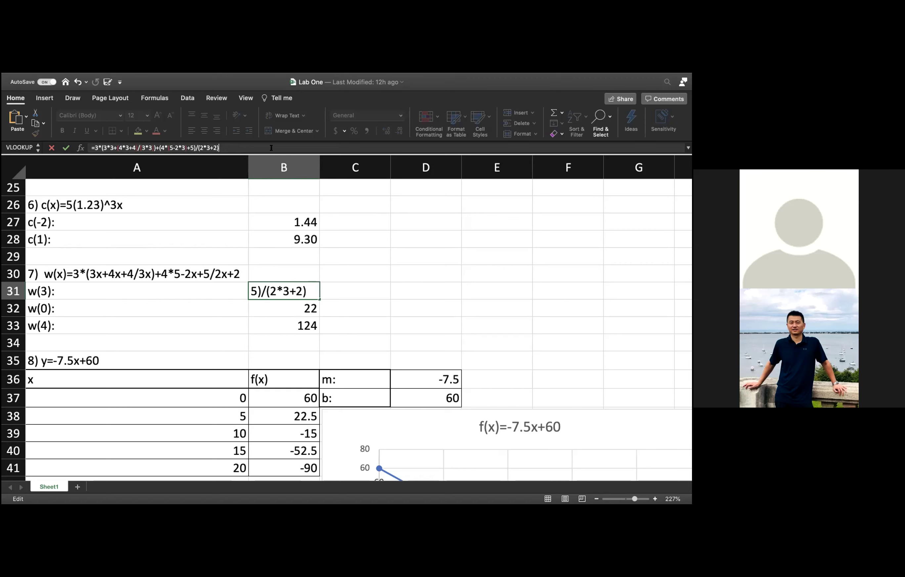
{"action": "key", "text": "BackSpace"}
{"action": "type", "text": ")"}
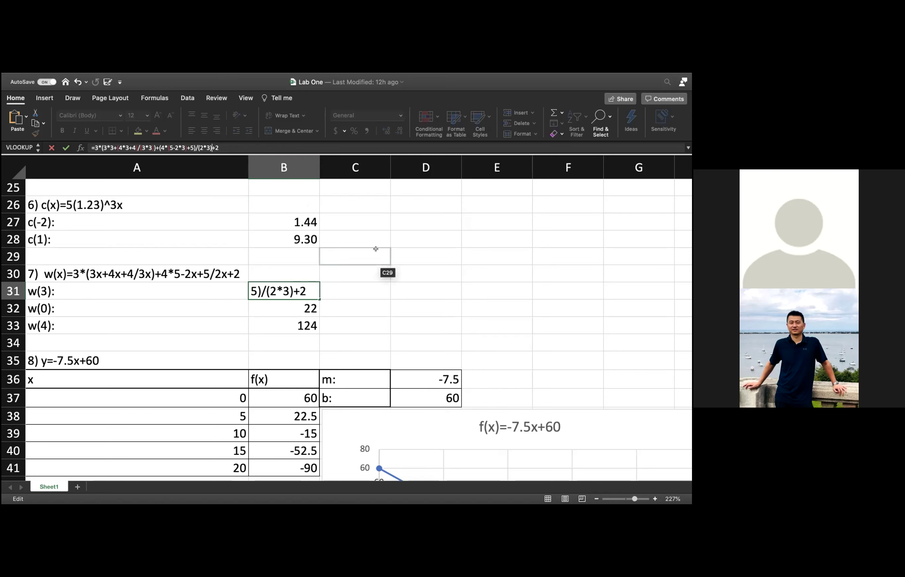
{"action": "key", "text": "Return"}
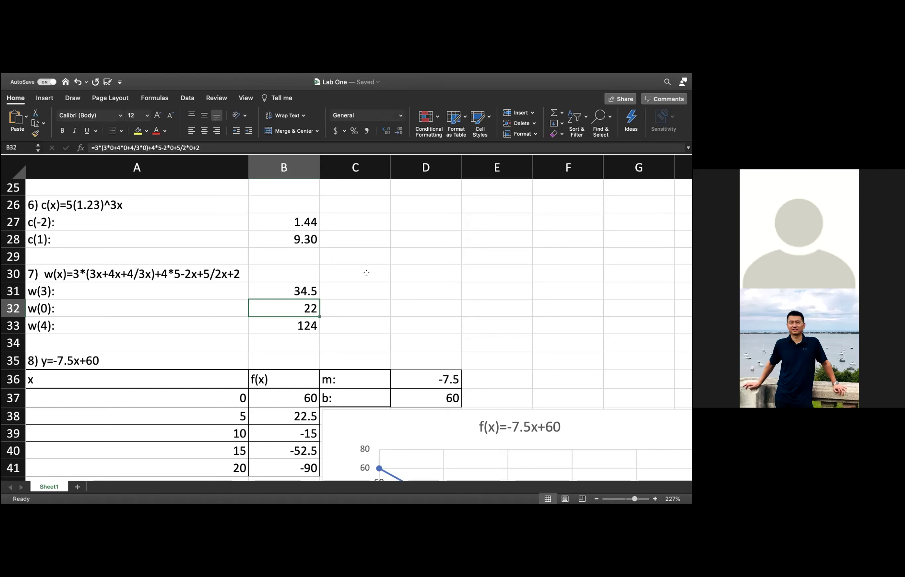
Check the w(3) and w(0) formulas in B31 and B32, and look over the worksheet's function answers and both line charts.
{"action": "left_click", "coordinate": [309, 289]}
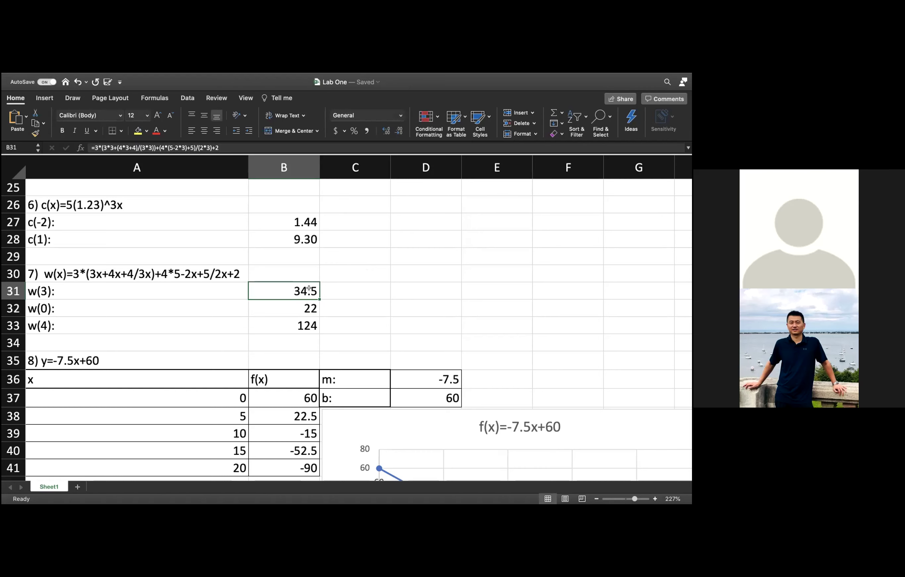
{"action": "left_click", "coordinate": [306, 304]}
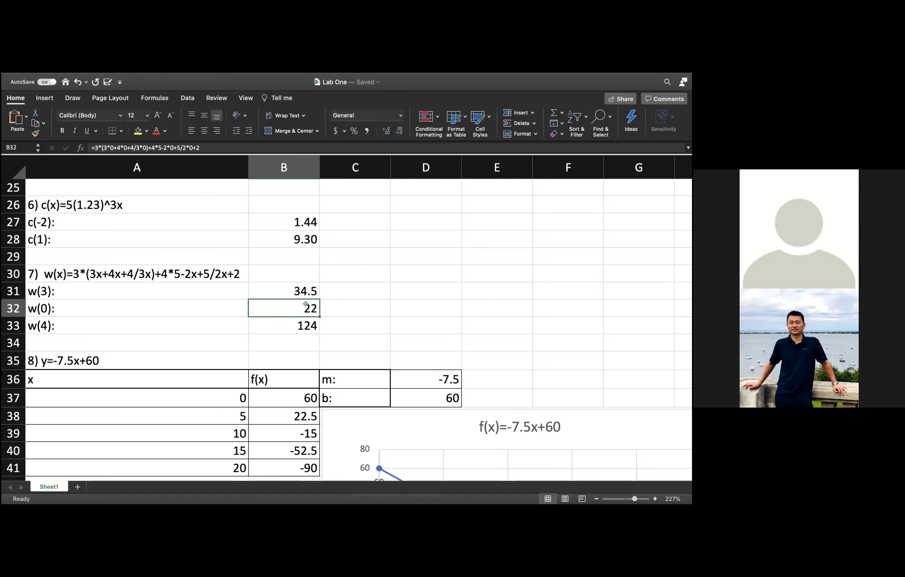
{"action": "scroll", "coordinate": [306, 304], "scroll_direction": "down", "scroll_amount": 6}
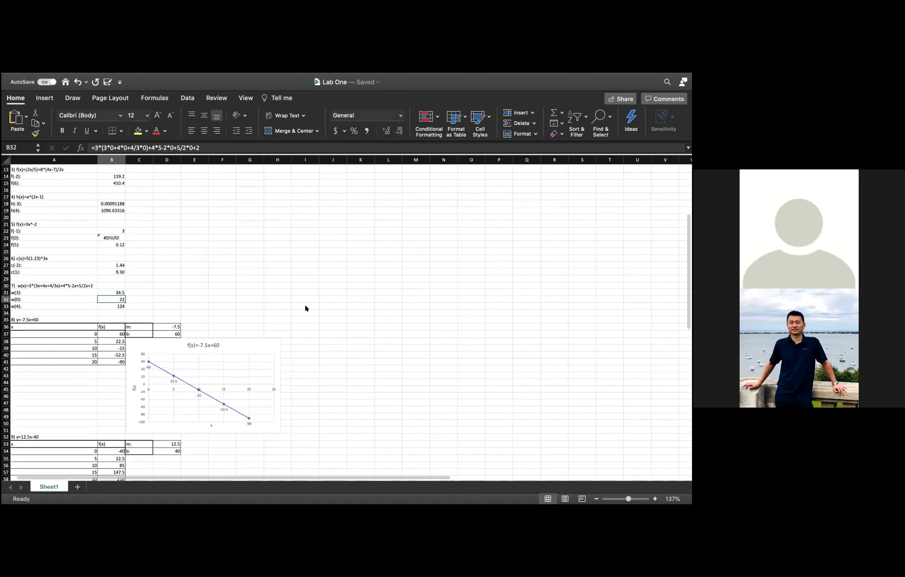
{"action": "scroll", "coordinate": [305, 308], "scroll_direction": "down", "scroll_amount": 5}
{"action": "scroll", "coordinate": [306, 309], "scroll_direction": "down", "scroll_amount": 2}
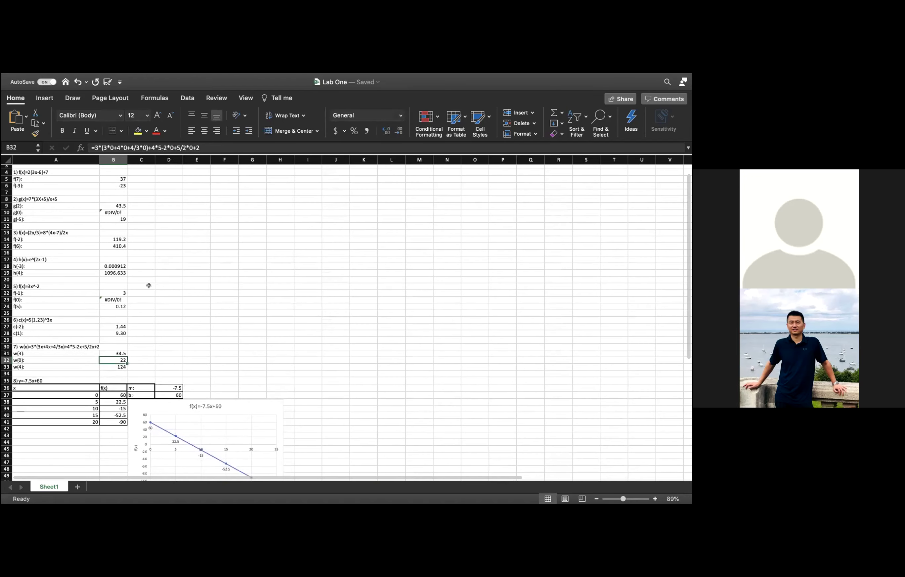
{"action": "scroll", "coordinate": [149, 285], "scroll_direction": "up", "scroll_amount": 5}
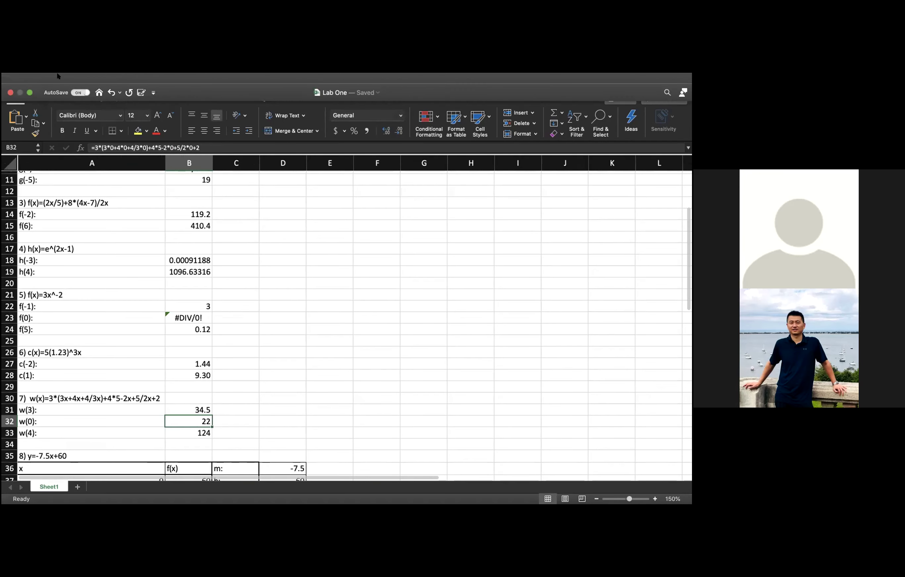
{"action": "left_click", "coordinate": [29, 93]}
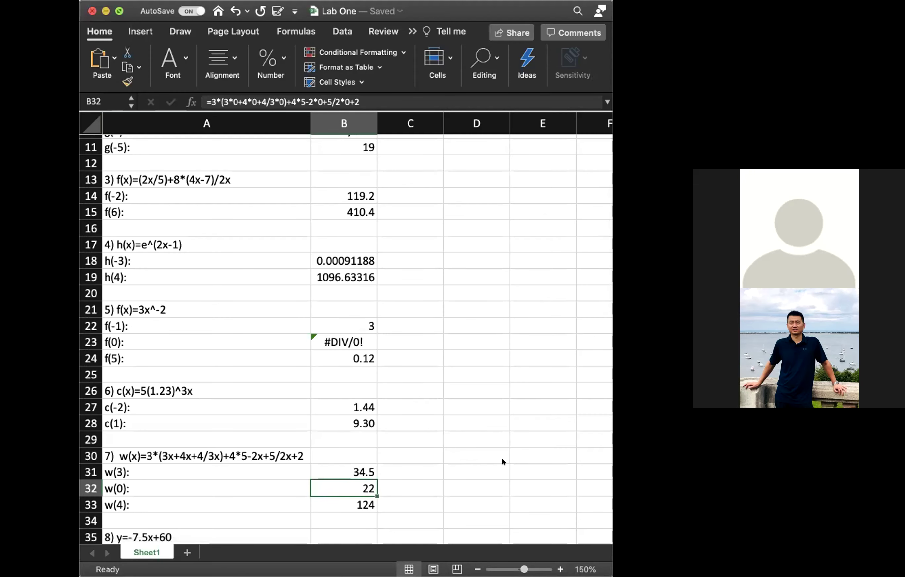
{"action": "scroll", "coordinate": [301, 401], "scroll_direction": "down", "scroll_amount": 3}
{"action": "scroll", "coordinate": [300, 401], "scroll_direction": "down", "scroll_amount": 5}
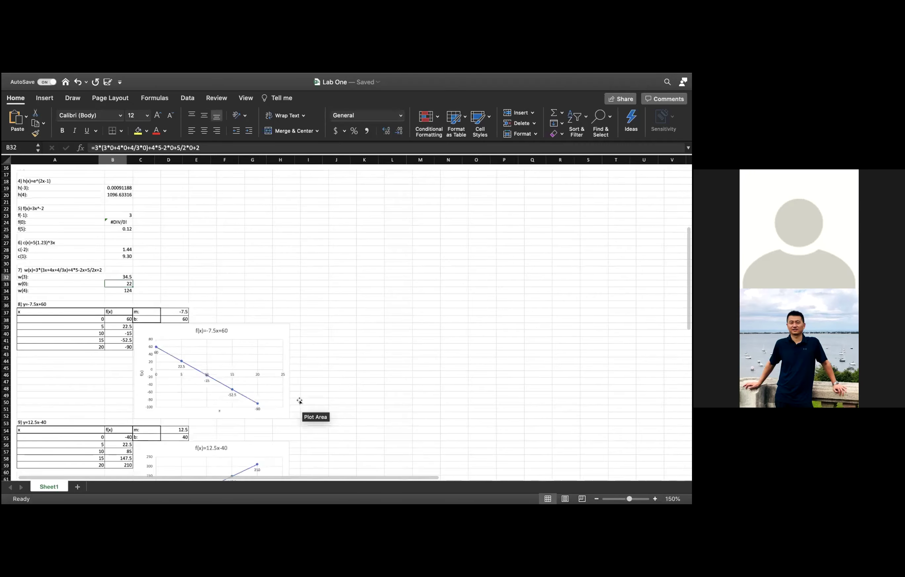
{"action": "scroll", "coordinate": [298, 404], "scroll_direction": "down", "scroll_amount": 5}
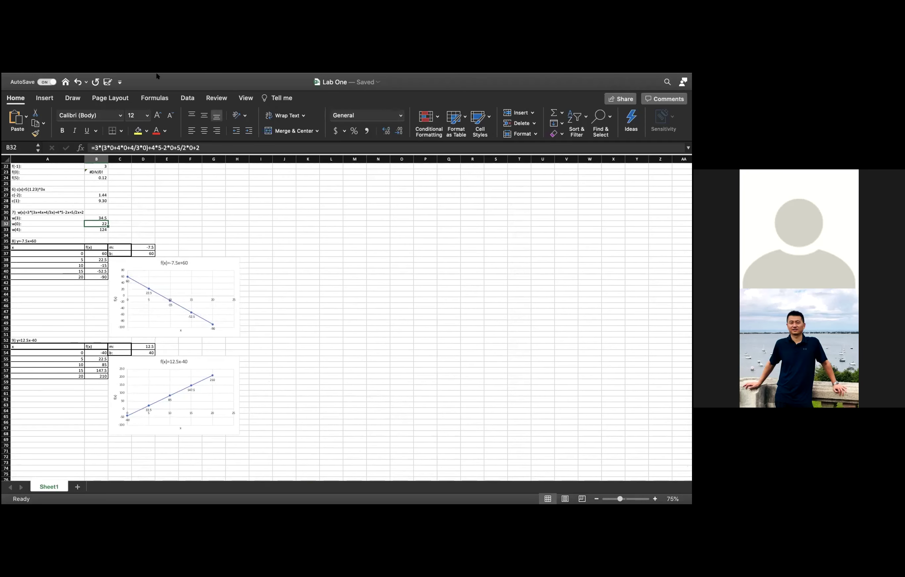
{"action": "mouse_move", "coordinate": [157, 76]}
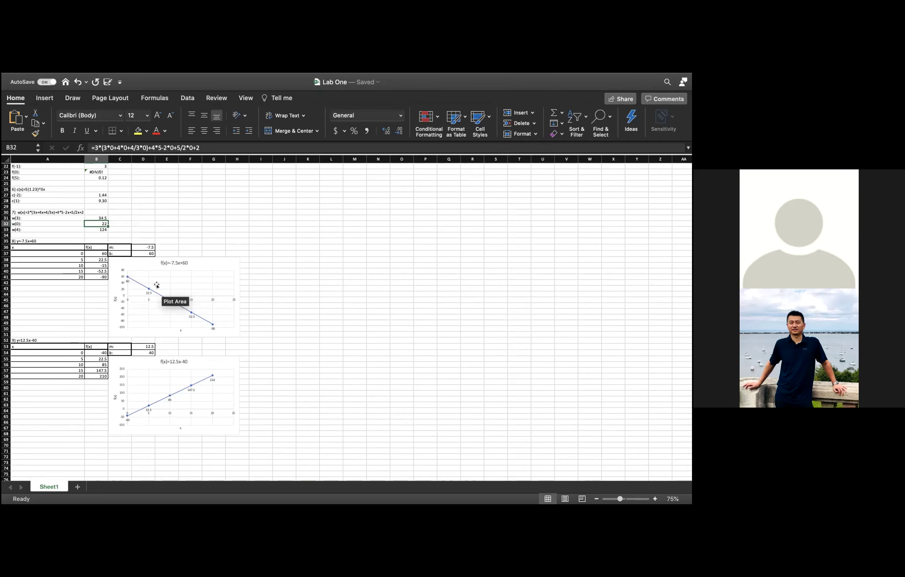
{"action": "scroll", "coordinate": [157, 286], "scroll_direction": "up", "scroll_amount": 10}
{"action": "scroll", "coordinate": [157, 285], "scroll_direction": "down", "scroll_amount": 5}
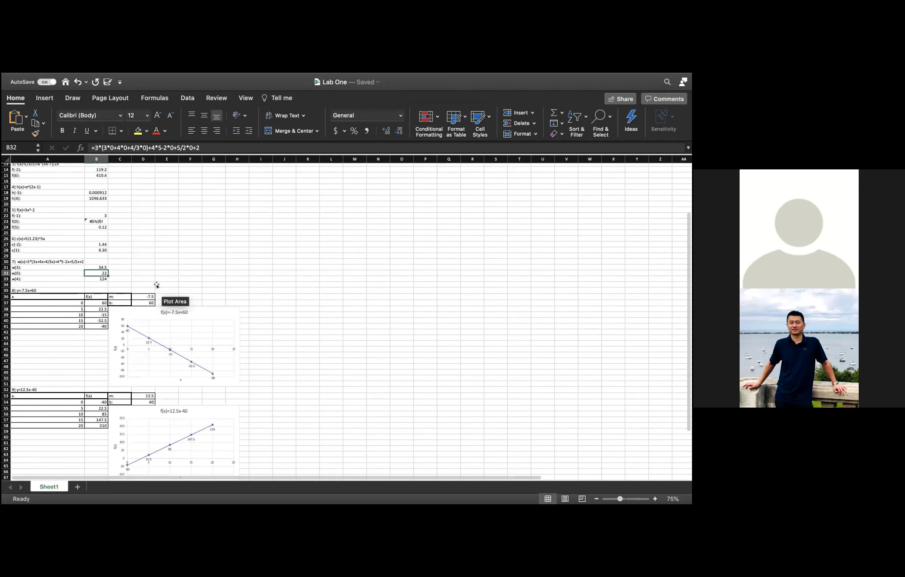
Inspect the f(x) formulas in B37 and B54 for the y=-7.5x+60 and y=12.5x-40 tables, and review the rest of the sheet.
{"action": "left_click", "coordinate": [94, 300]}
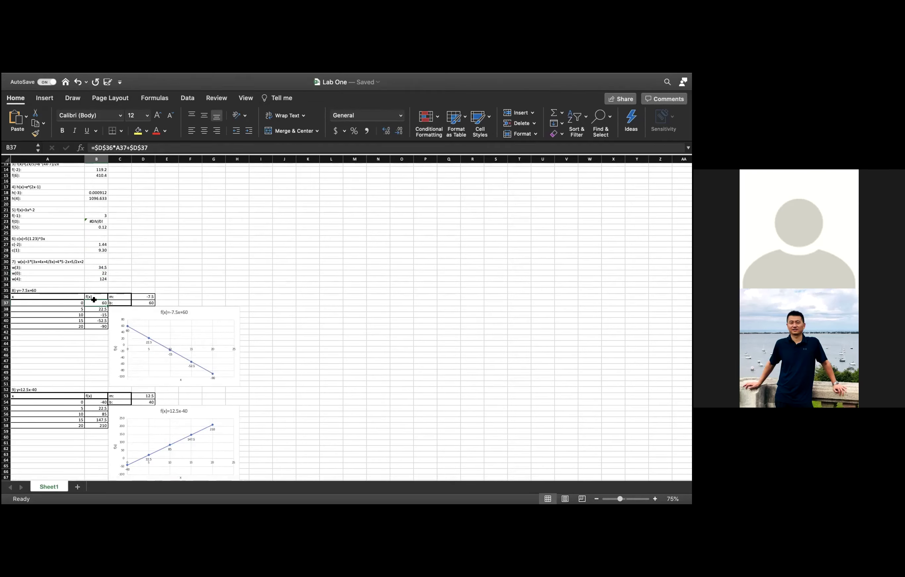
{"action": "left_click", "coordinate": [95, 402]}
{"action": "scroll", "coordinate": [77, 338], "scroll_direction": "up", "scroll_amount": 4}
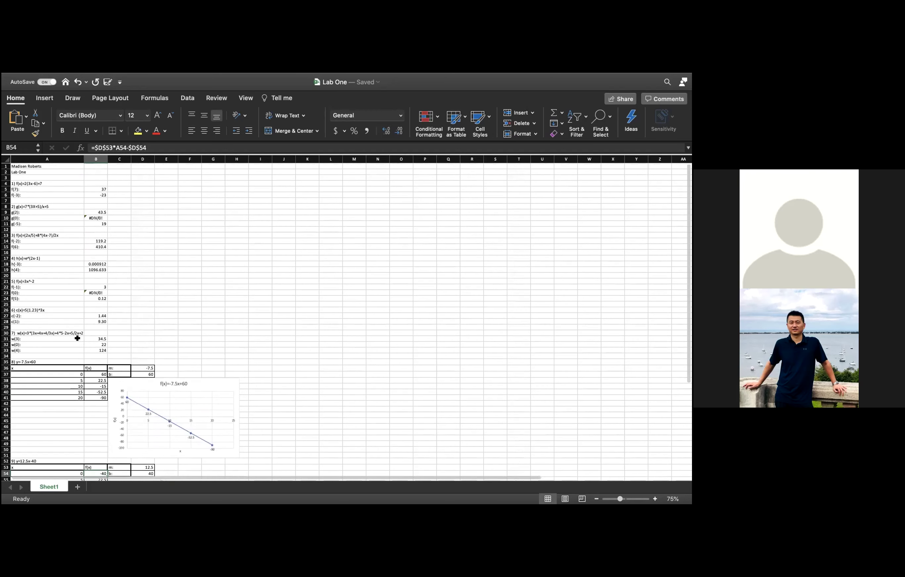
{"action": "scroll", "coordinate": [76, 310], "scroll_direction": "down", "scroll_amount": 5}
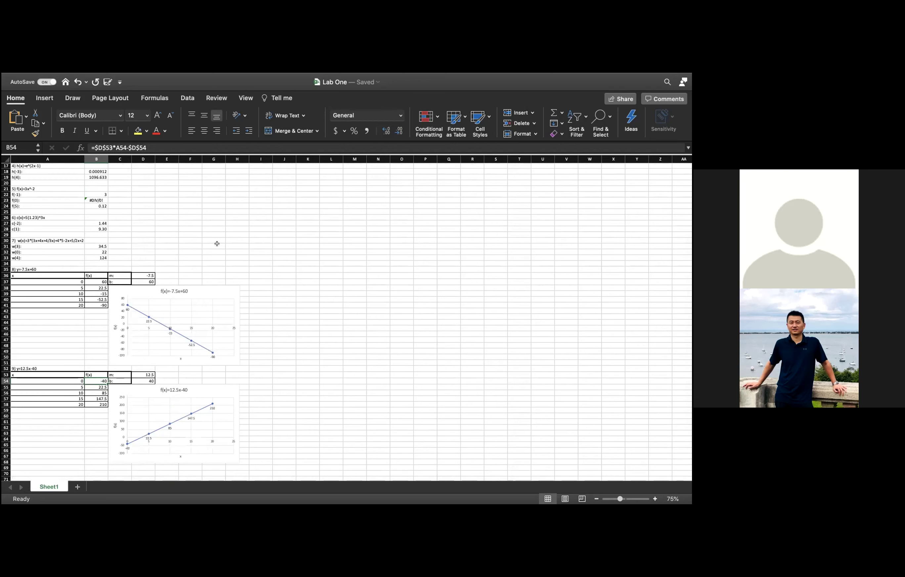
{"action": "scroll", "coordinate": [217, 244], "scroll_direction": "up", "scroll_amount": 5}
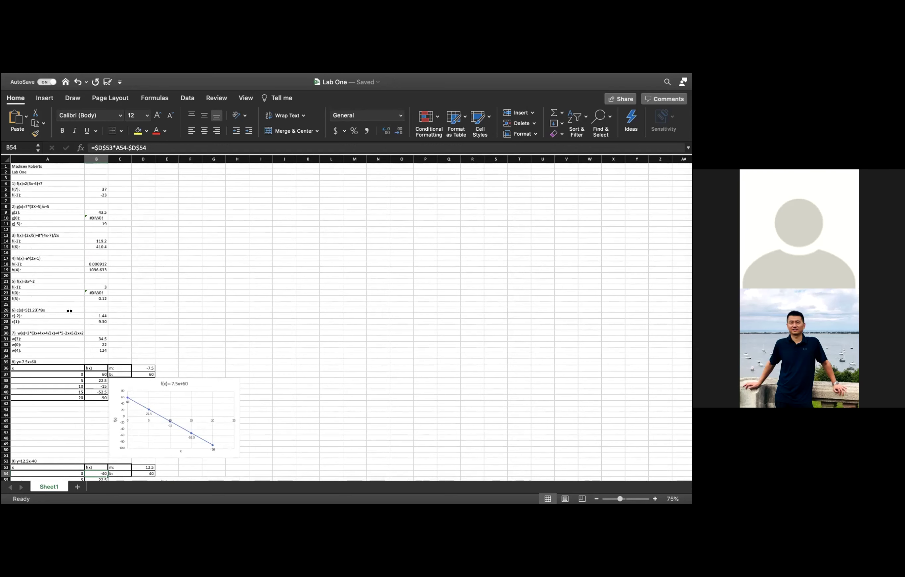
Check the c(-2) formula in B27 and take the Lab One window out of full screen.
{"action": "left_click", "coordinate": [94, 315]}
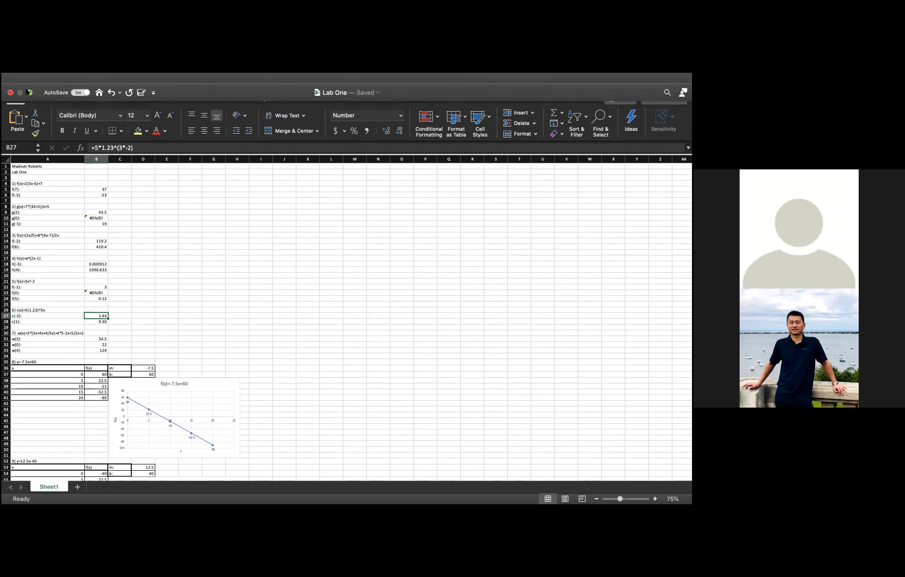
{"action": "left_click", "coordinate": [30, 93]}
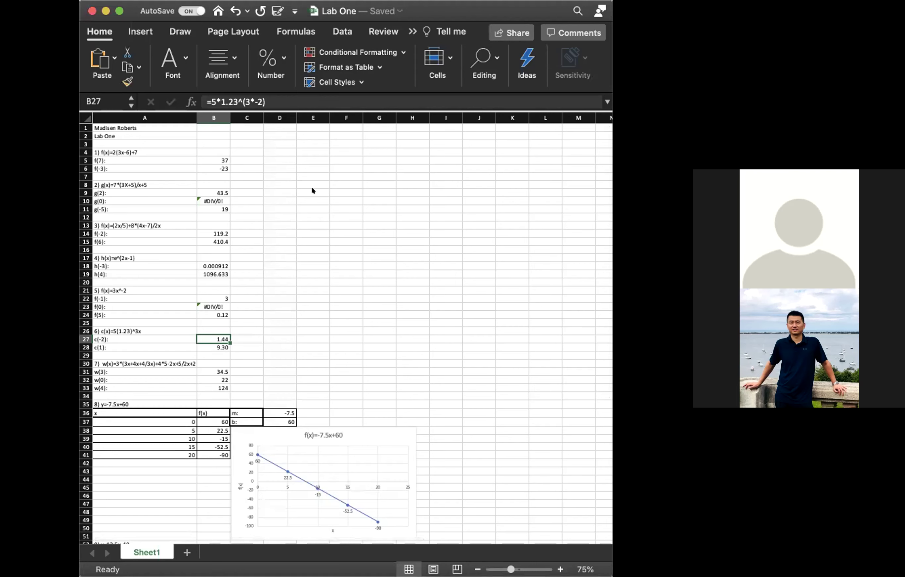
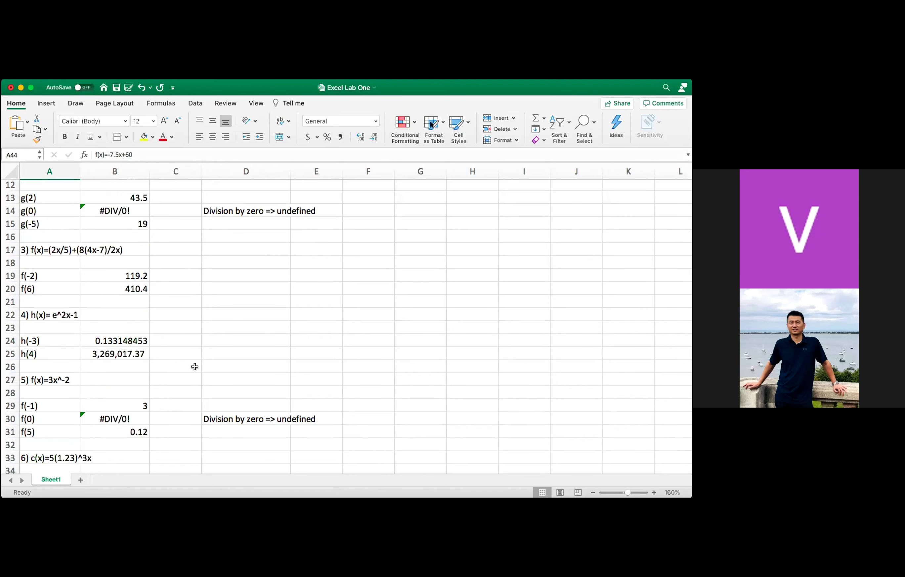
Inspect the h(-3) and h(4) formulas in B24 and B25 of the Excel Lab One workbook.
{"action": "scroll", "coordinate": [194, 367], "scroll_direction": "down", "scroll_amount": 1}
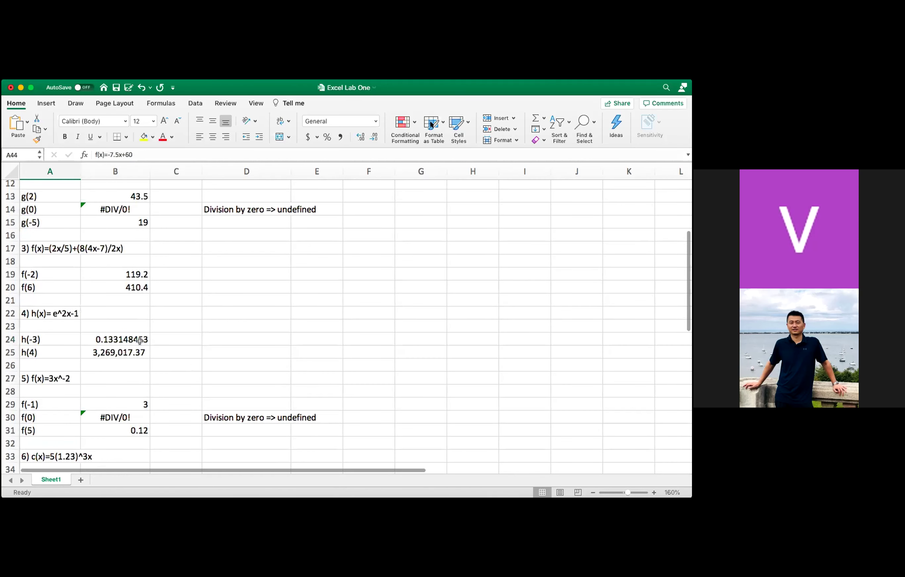
{"action": "left_click", "coordinate": [137, 340]}
{"action": "left_click", "coordinate": [128, 351]}
{"action": "double_click", "coordinate": [128, 352]}
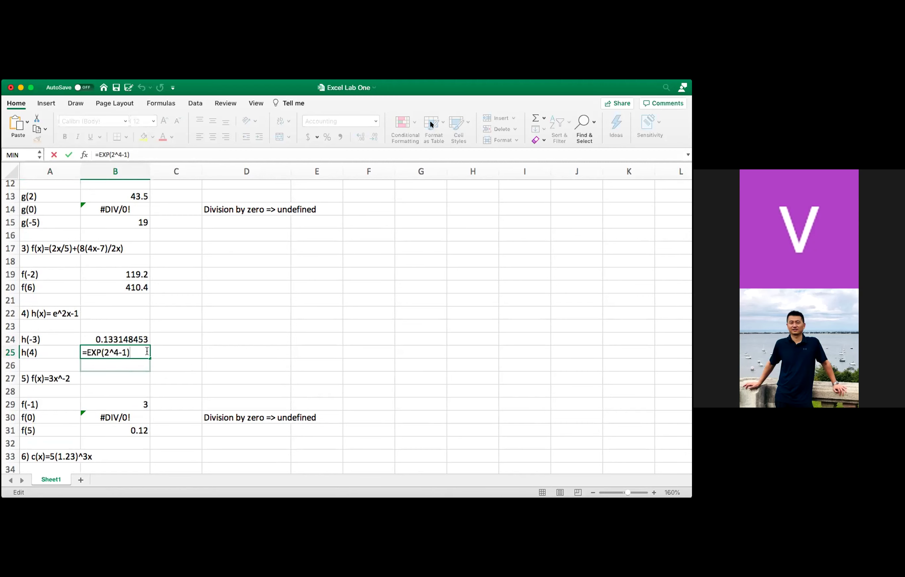
{"action": "left_click", "coordinate": [130, 365]}
Group the first fraction of the w(3) formula in B40 as (4*3+4)/(3*3), closing the outer parenthesis after it.
{"action": "scroll", "coordinate": [179, 356], "scroll_direction": "down", "scroll_amount": 10}
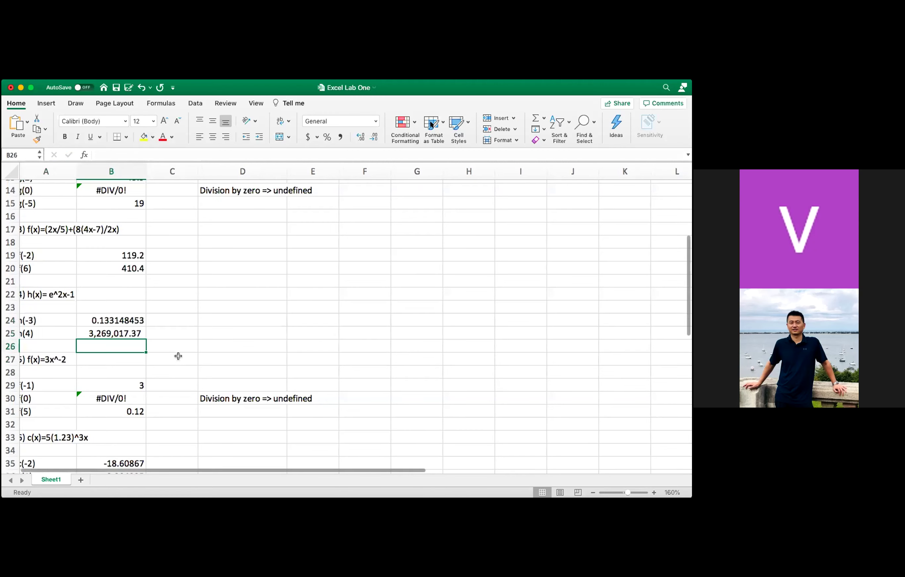
{"action": "scroll", "coordinate": [178, 356], "scroll_direction": "down", "scroll_amount": 2}
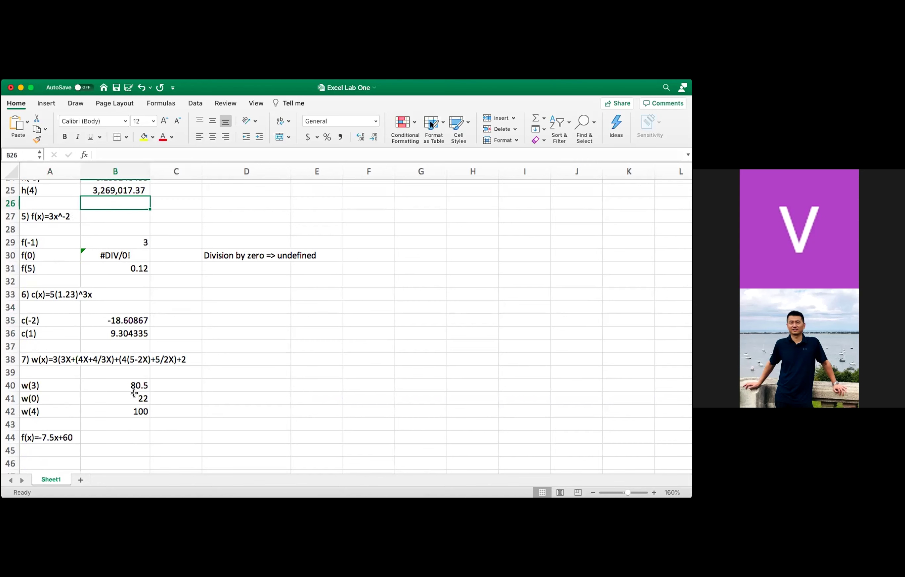
{"action": "double_click", "coordinate": [115, 386]}
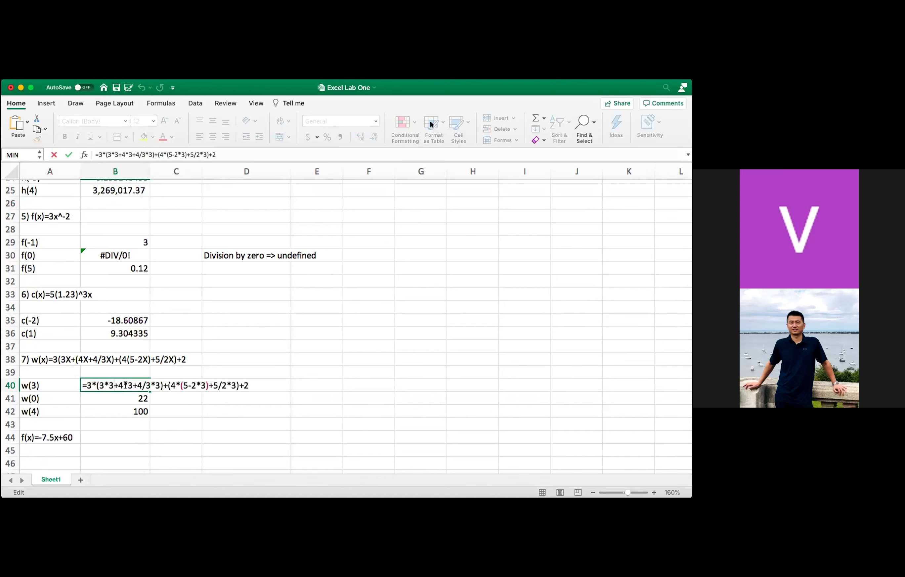
{"action": "left_click", "coordinate": [109, 385]}
{"action": "type", "text": "("}
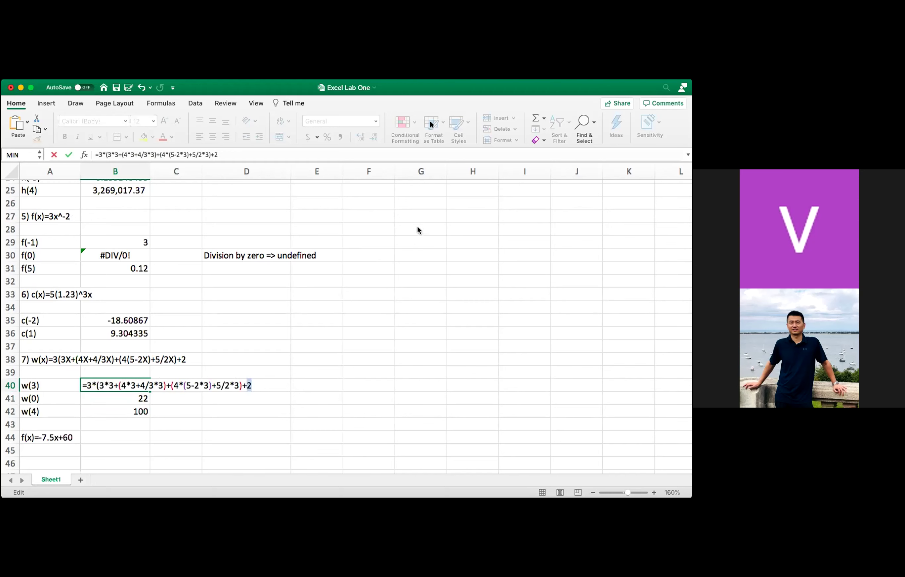
{"action": "left_click", "coordinate": [145, 385]}
{"action": "type", "text": ")"}
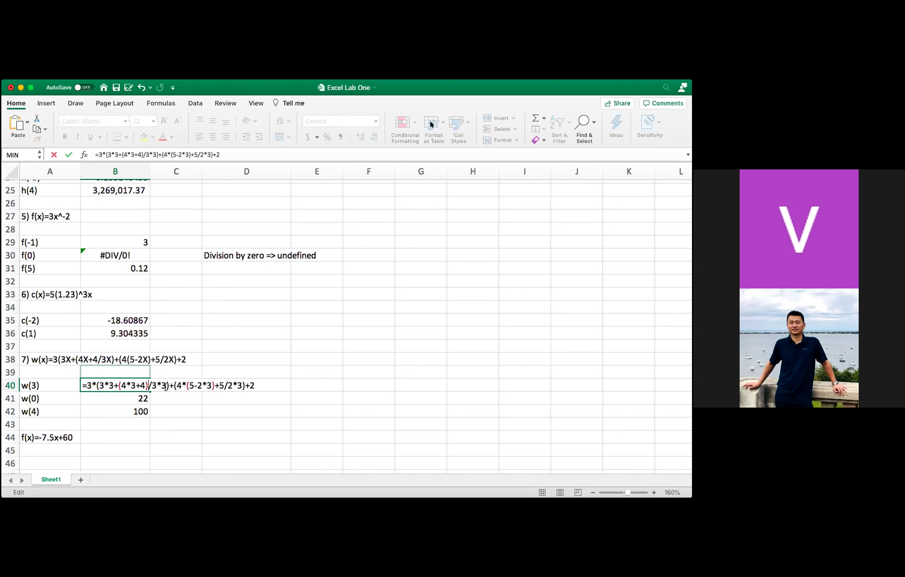
{"action": "left_click", "coordinate": [153, 386]}
{"action": "type", "text": "("}
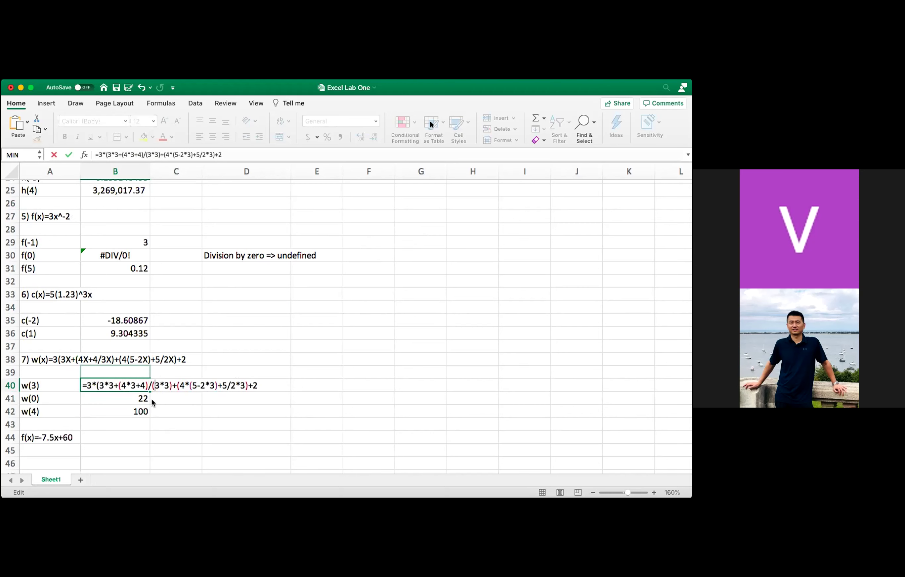
{"action": "left_click", "coordinate": [171, 386]}
{"action": "type", "text": ")"}
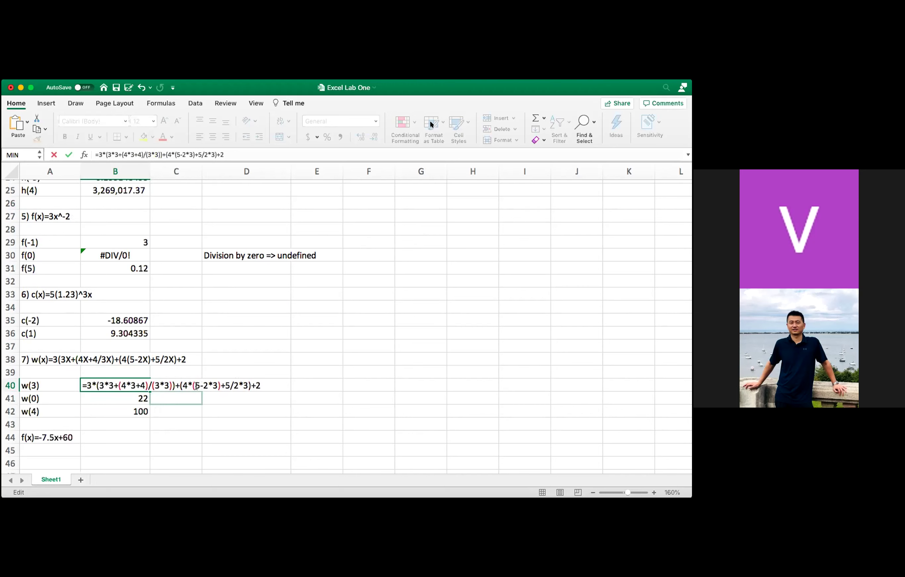
Group the second fraction of the w(3) formula as (4*(5-2*3)+5)/(2*3), leave +2 outside it, and commit the formula.
{"action": "left_click", "coordinate": [183, 386]}
{"action": "type", "text": "("}
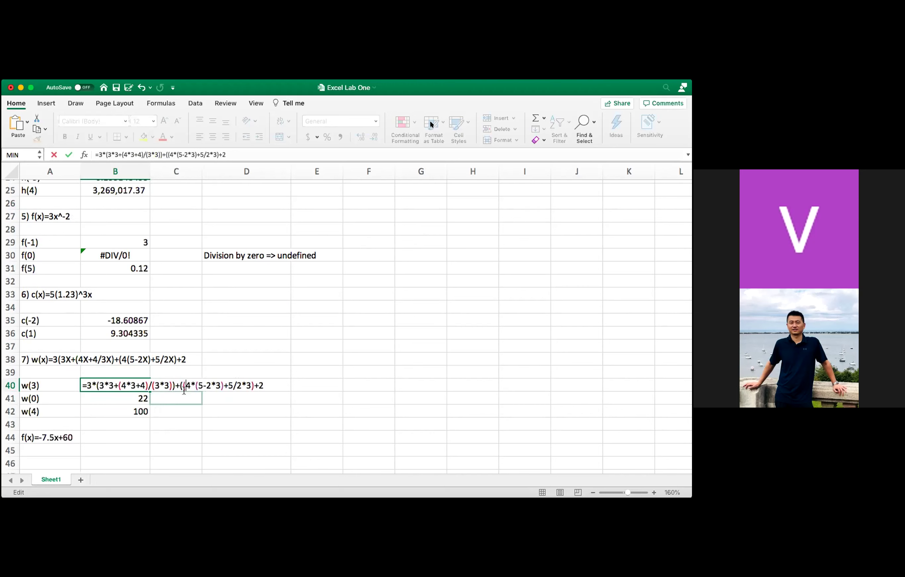
{"action": "key", "text": "BackSpace"}
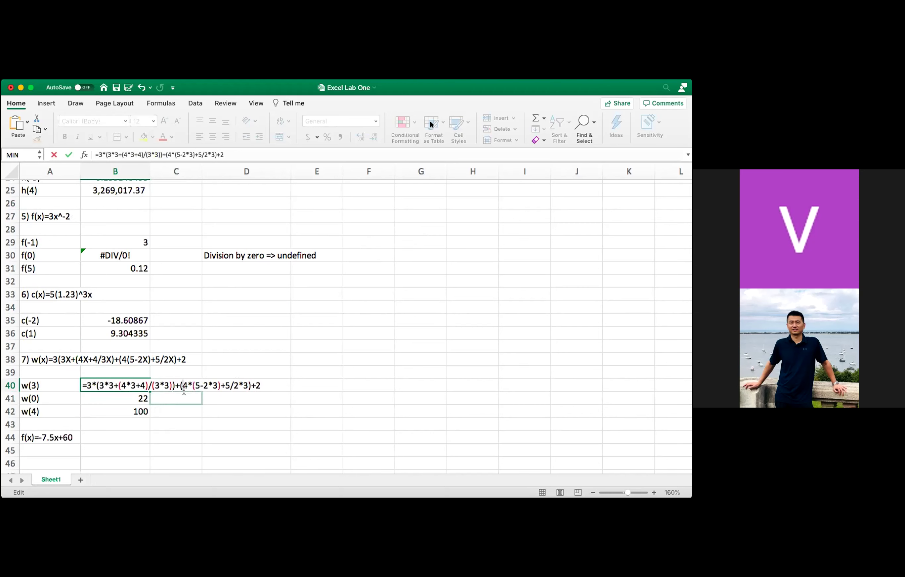
{"action": "left_click", "coordinate": [228, 385]}
{"action": "type", "text": ")/("}
{"action": "key", "text": "Return"}
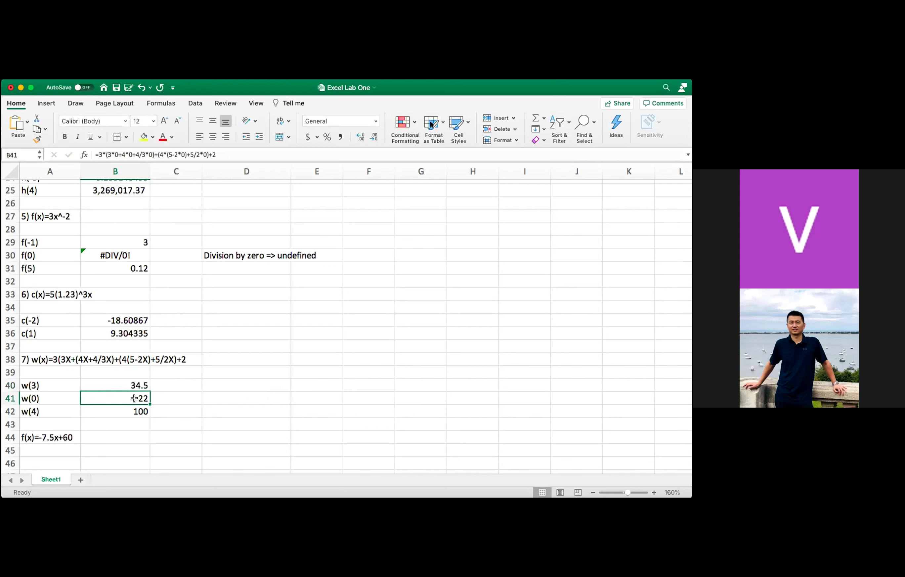
Group the first fraction of the w(0) formula in B41 as (4*0+4)/(3*0).
{"action": "double_click", "coordinate": [132, 398]}
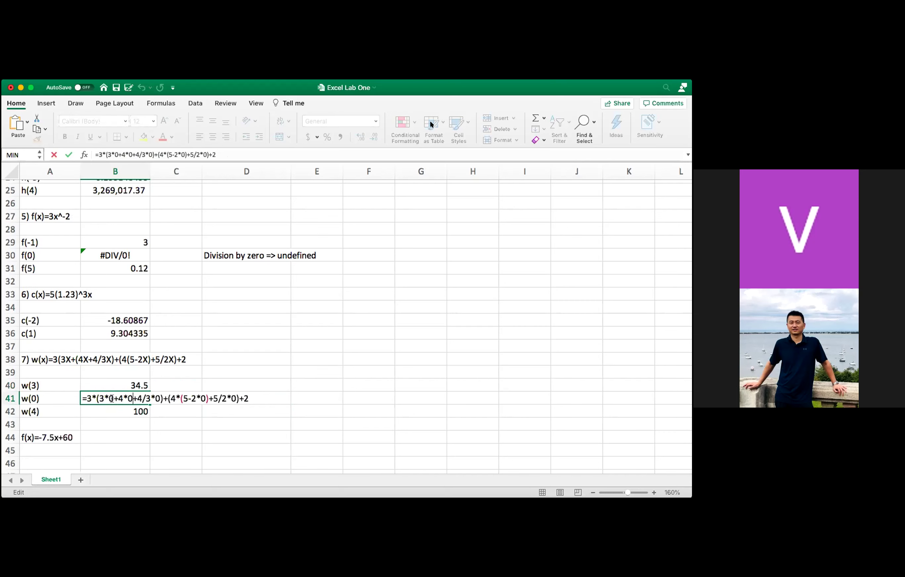
{"action": "left_click", "coordinate": [118, 398]}
{"action": "type", "text": "("}
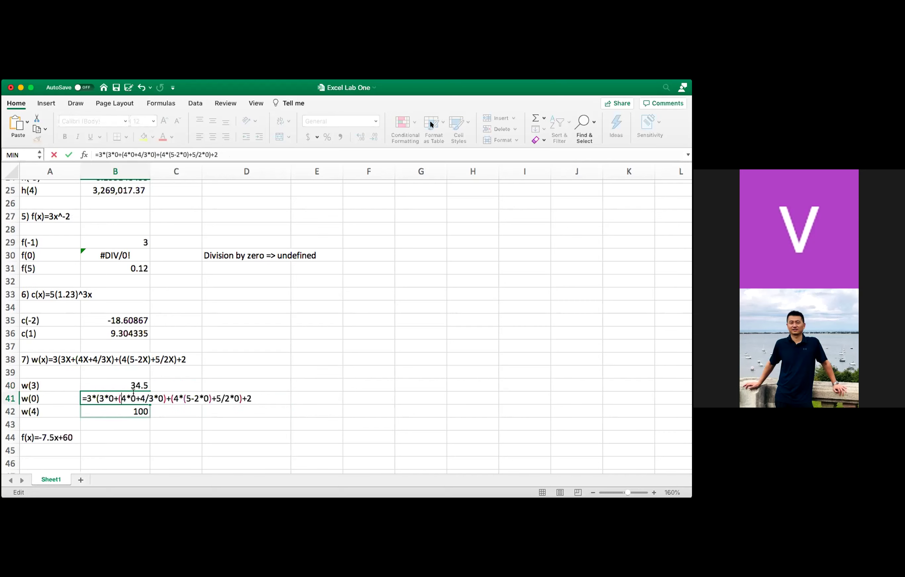
{"action": "left_click", "coordinate": [145, 398]}
{"action": "type", "text": ")"}
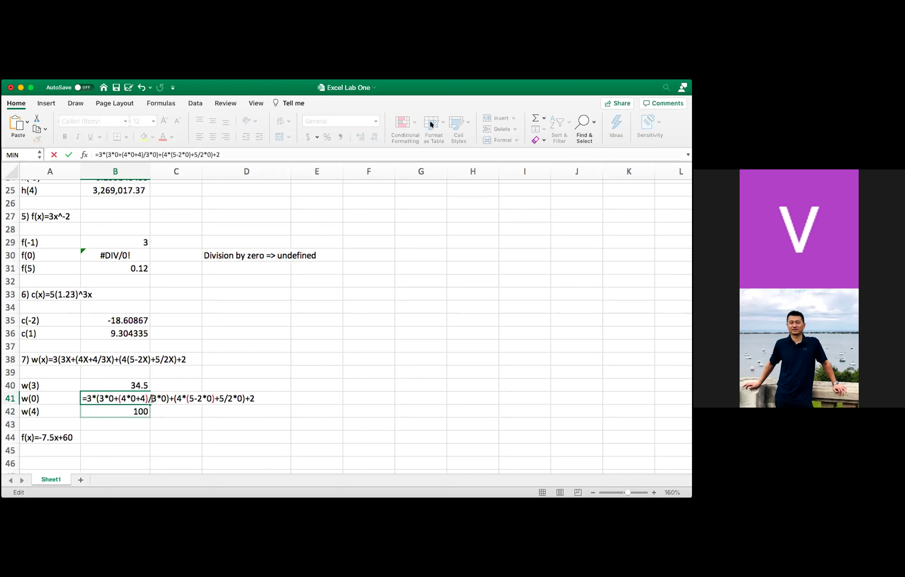
{"action": "left_click", "coordinate": [152, 398]}
{"action": "type", "text": "("}
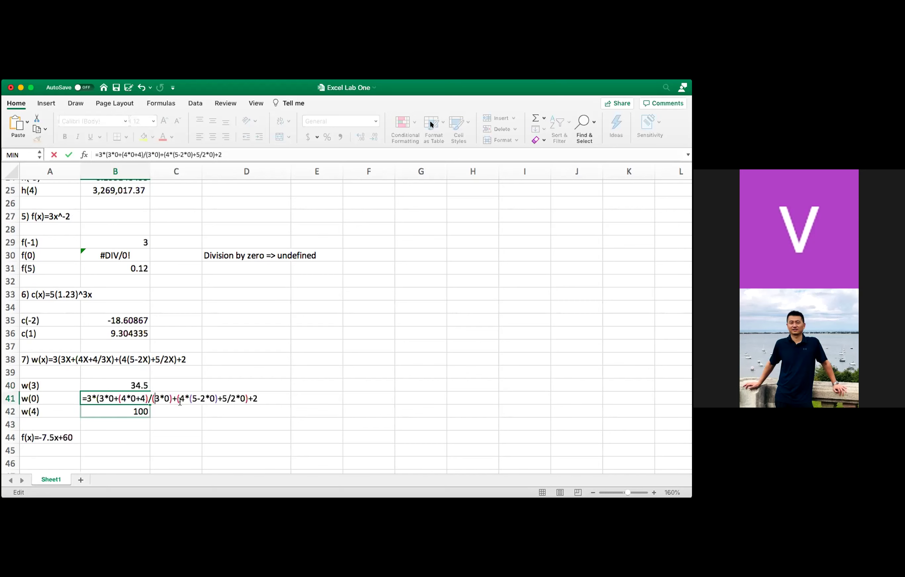
Group the second fraction of the w(0) formula as (4*(5-2*0)+5)/(2*0) and commit the formula.
{"action": "left_click", "coordinate": [228, 398]}
{"action": "type", "text": ")"}
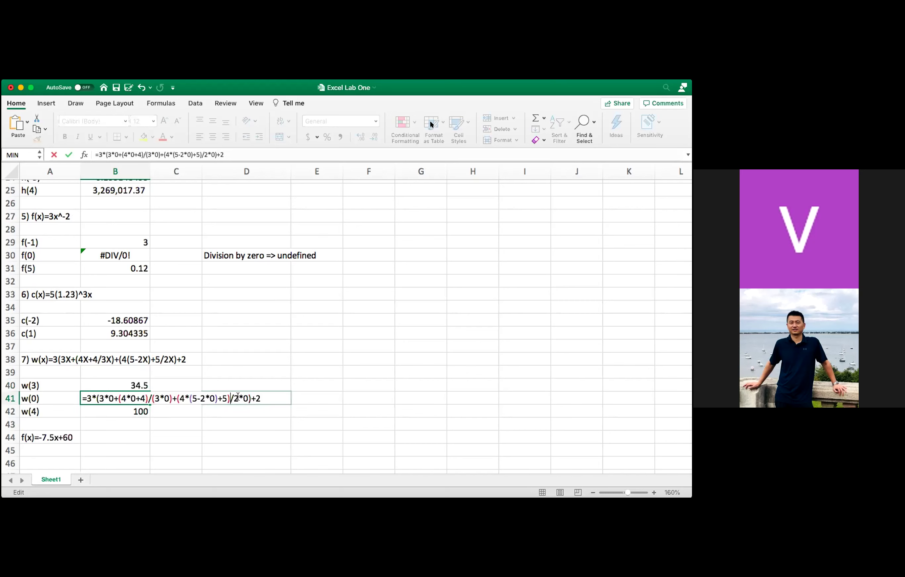
{"action": "key", "text": "Right"}
{"action": "type", "text": "("}
{"action": "left_click", "coordinate": [251, 397]}
{"action": "type", "text": ")"}
{"action": "key", "text": "Return"}
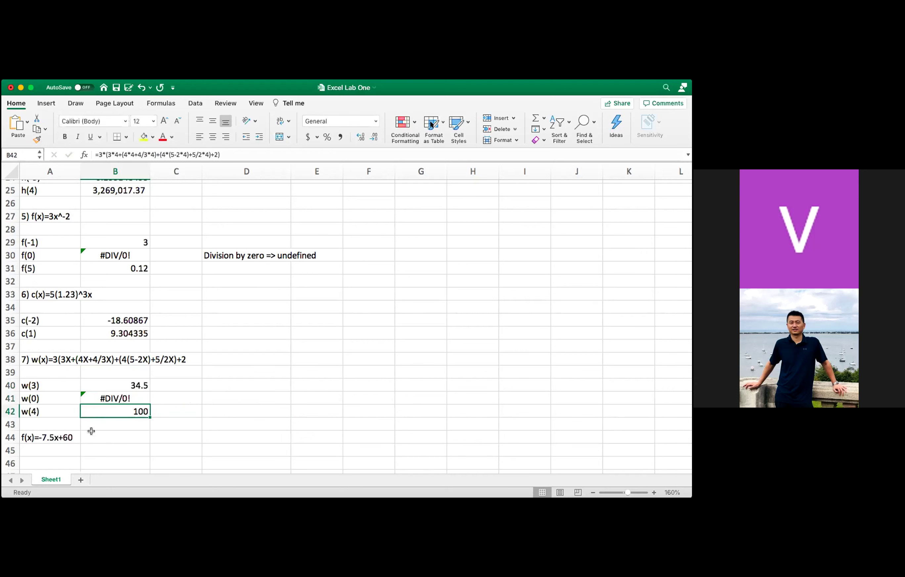
Group the first fraction of the w(4) formula in B42 as (4*4+4)/(3*4).
{"action": "double_click", "coordinate": [130, 411]}
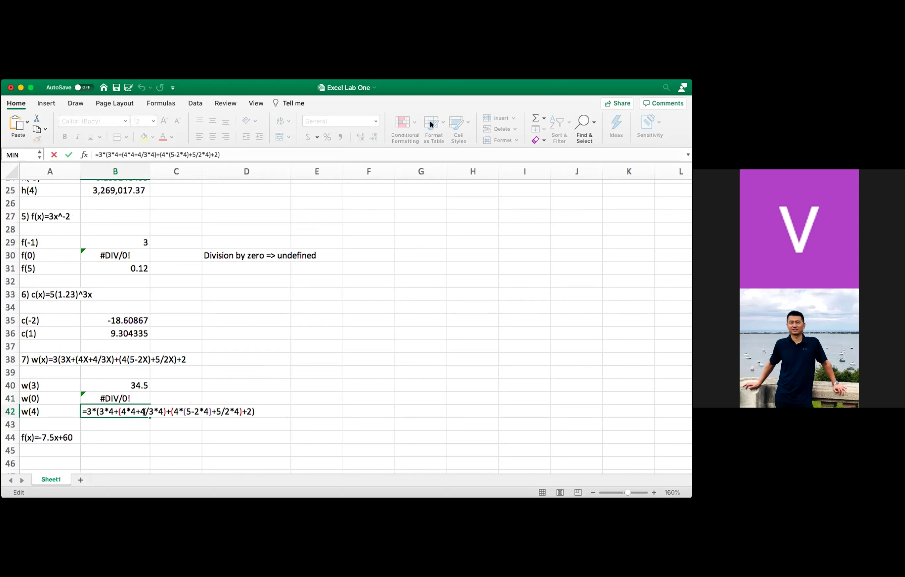
{"action": "left_click", "coordinate": [148, 412]}
{"action": "type", "text": ")"}
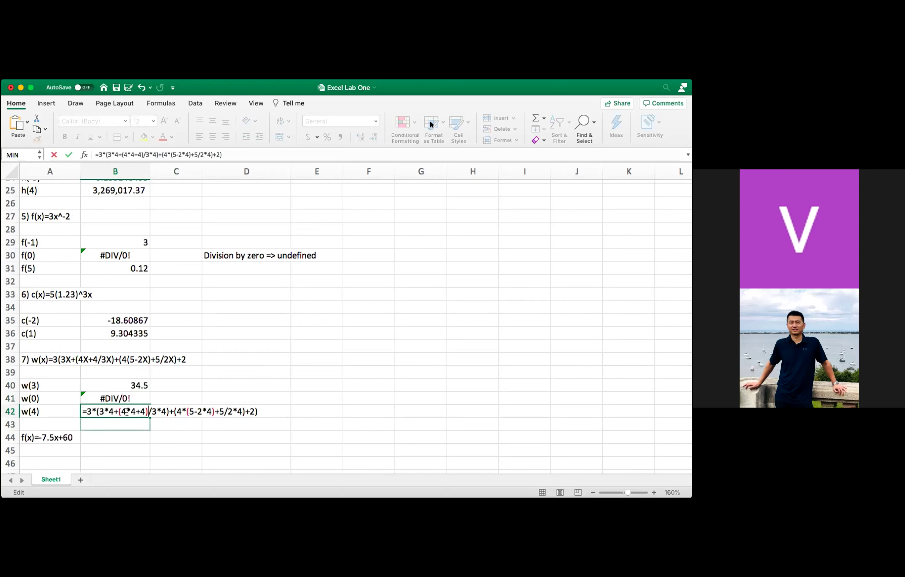
{"action": "left_click", "coordinate": [153, 410]}
{"action": "type", "text": "("}
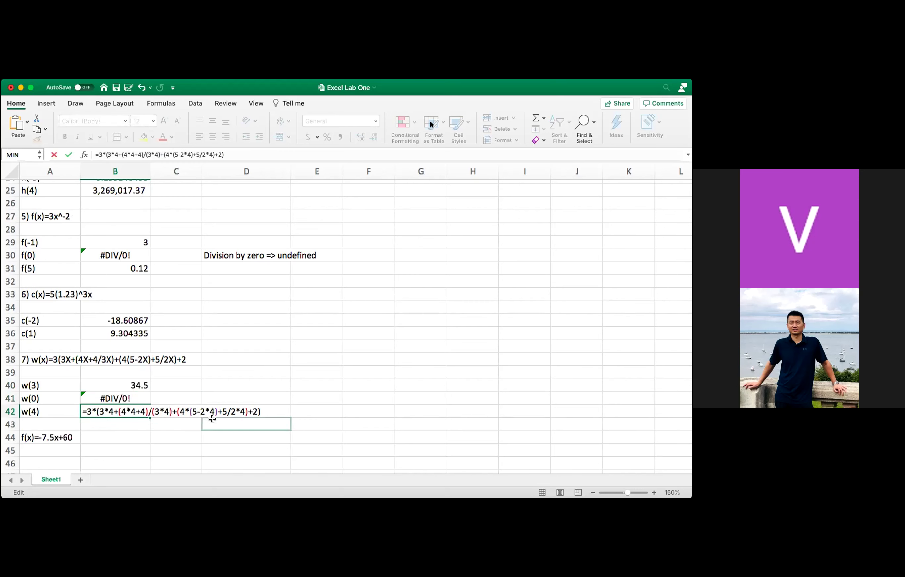
Group the second fraction of the w(4) formula as (4*(5-2*4)+5)/(2*4) and commit the formula.
{"action": "left_click", "coordinate": [231, 411]}
{"action": "type", "text": "("}
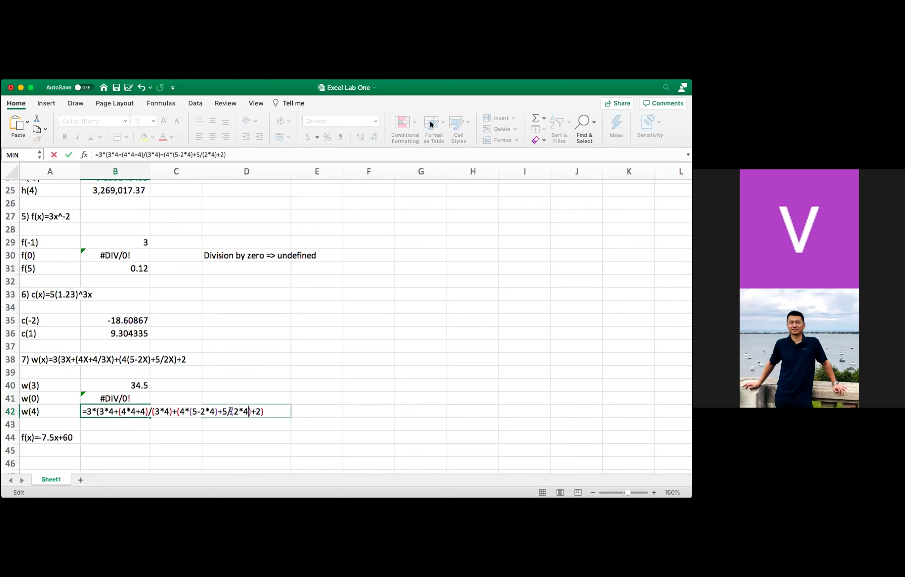
{"action": "left_click", "coordinate": [227, 412]}
{"action": "type", "text": ")"}
{"action": "key", "text": "Return"}
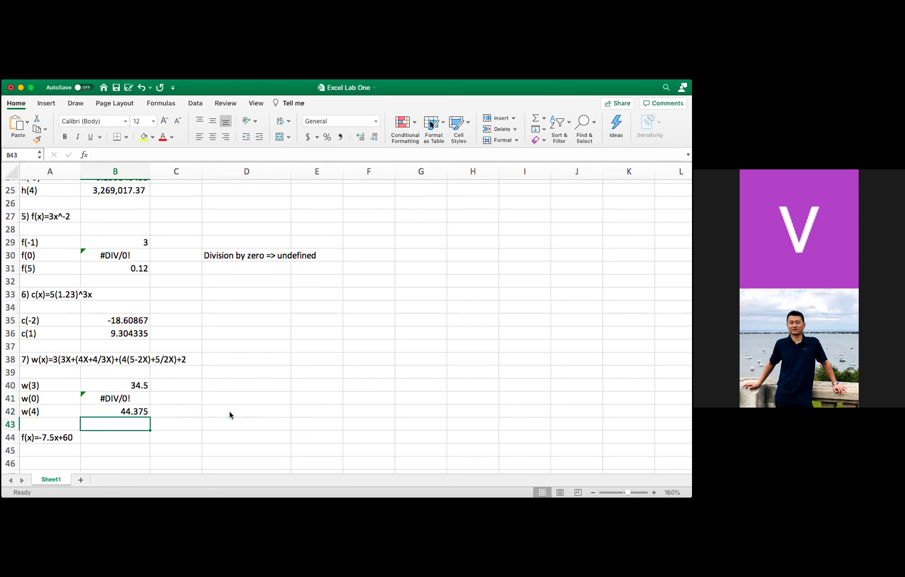
Look over the rows beneath the f(x)=-7.5x+60 heading for the remaining lab work.
{"action": "scroll", "coordinate": [138, 418], "scroll_direction": "down", "scroll_amount": 3}
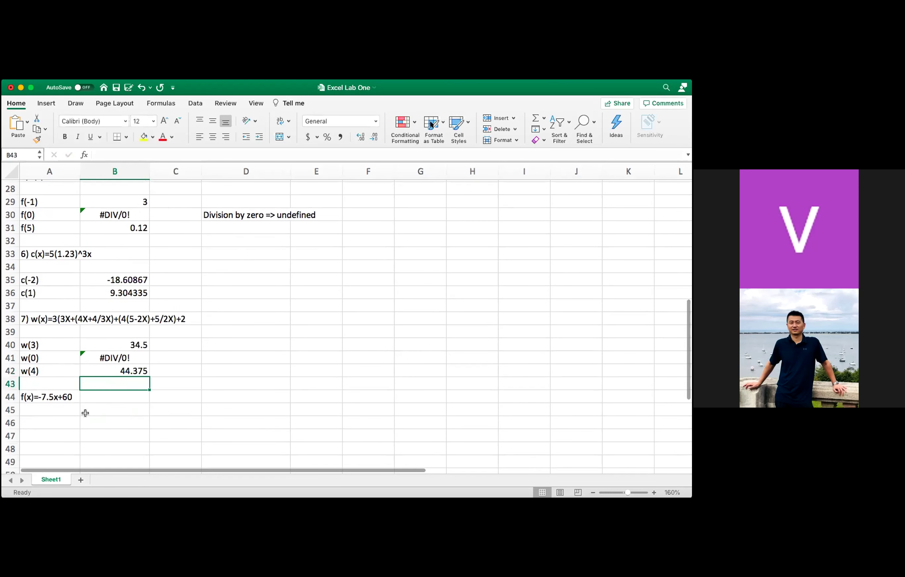
{"action": "scroll", "coordinate": [69, 412], "scroll_direction": "down", "scroll_amount": 2}
{"action": "scroll", "coordinate": [69, 412], "scroll_direction": "right", "scroll_amount": 1}
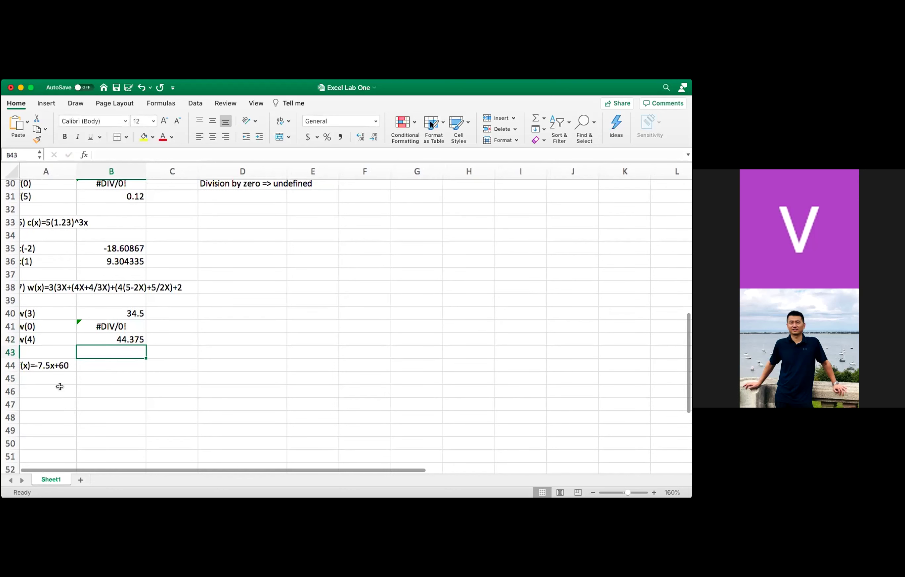
{"action": "scroll", "coordinate": [59, 386], "scroll_direction": "down", "scroll_amount": 1}
{"action": "scroll", "coordinate": [59, 386], "scroll_direction": "left", "scroll_amount": 1}
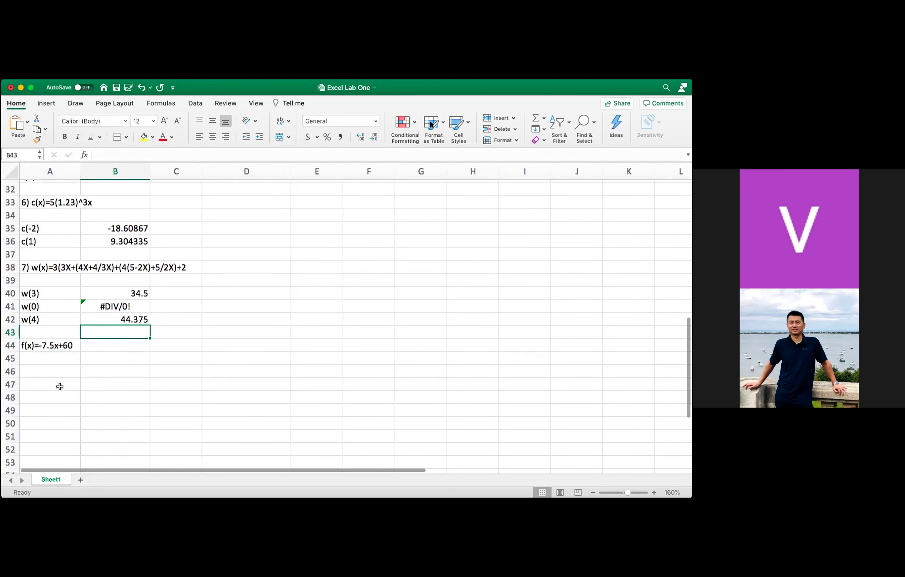
{"action": "scroll", "coordinate": [60, 386], "scroll_direction": "down", "scroll_amount": 1}
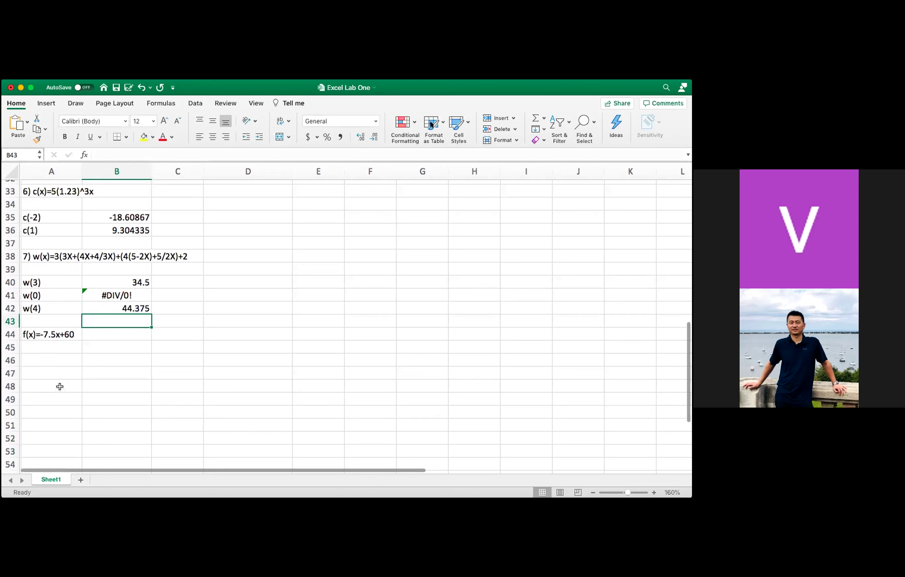
Enclose the exponent of the c(-2) formula in B35 in parentheses, making it 5*(1.23)^(3*-2), and commit it.
{"action": "scroll", "coordinate": [60, 387], "scroll_direction": "up", "scroll_amount": 10}
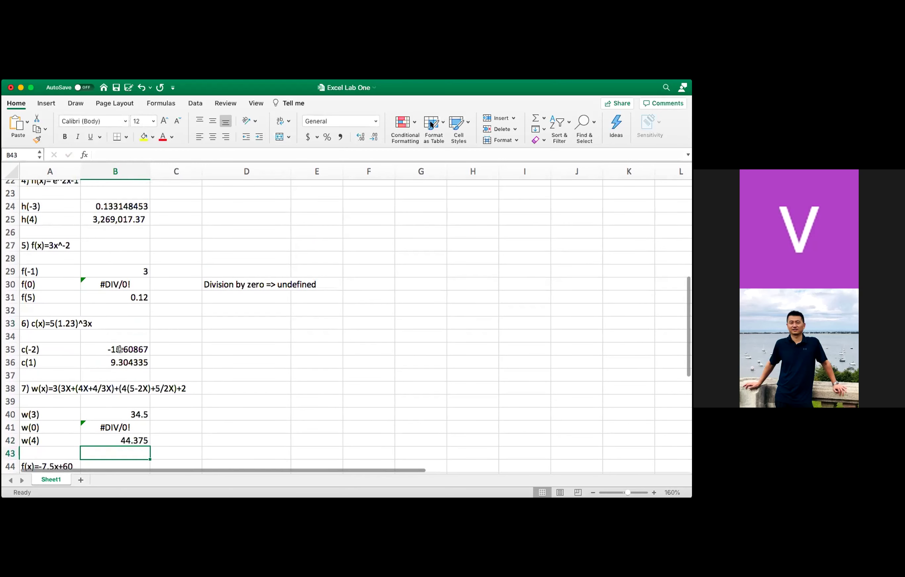
{"action": "left_click", "coordinate": [118, 358]}
{"action": "double_click", "coordinate": [118, 349]}
{"action": "left_click", "coordinate": [124, 361]}
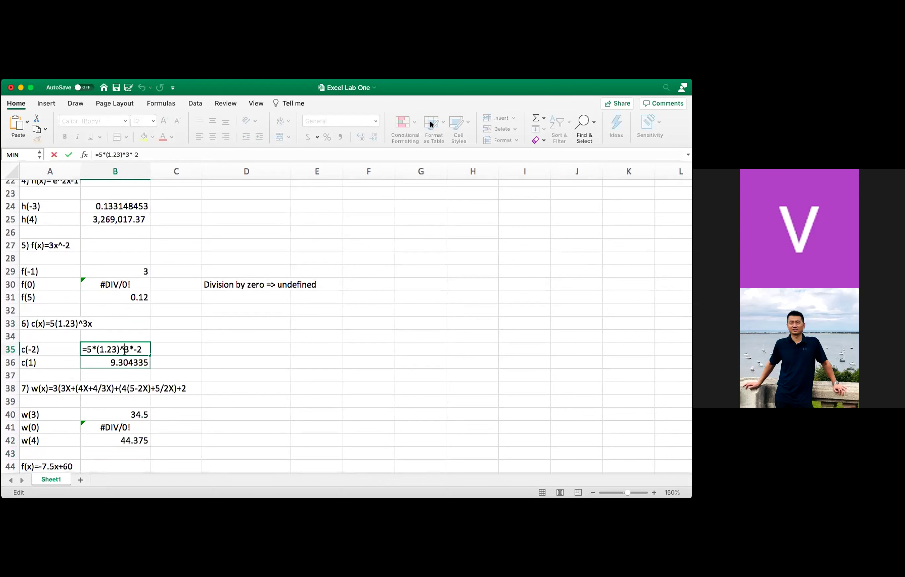
{"action": "type", "text": "("}
{"action": "left_click", "coordinate": [142, 349]}
{"action": "type", "text": ")"}
{"action": "key", "text": "Return"}
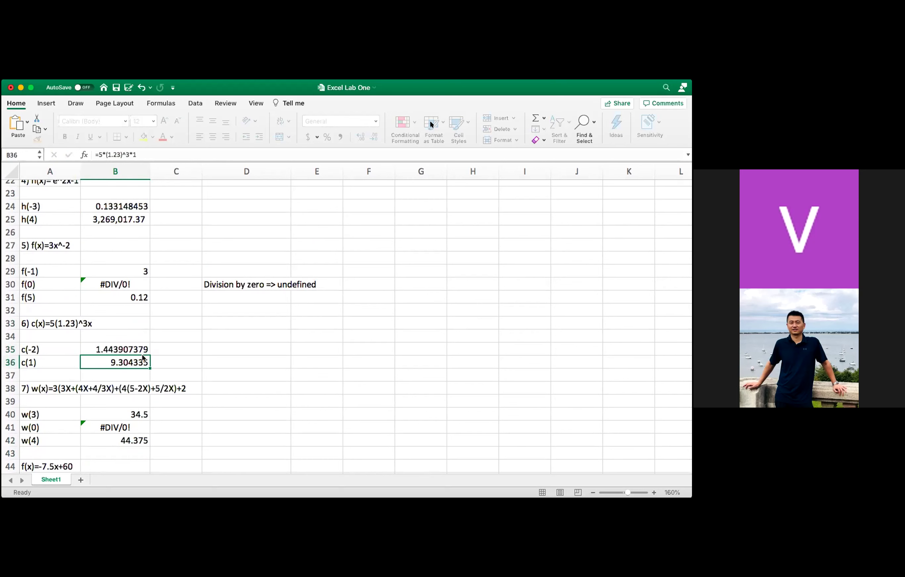
Enclose the exponent of the c(1) formula in B36 in parentheses, making it 5*(1.23)^(3*1), and commit it.
{"action": "double_click", "coordinate": [130, 363]}
{"action": "type", "text": "(1"}
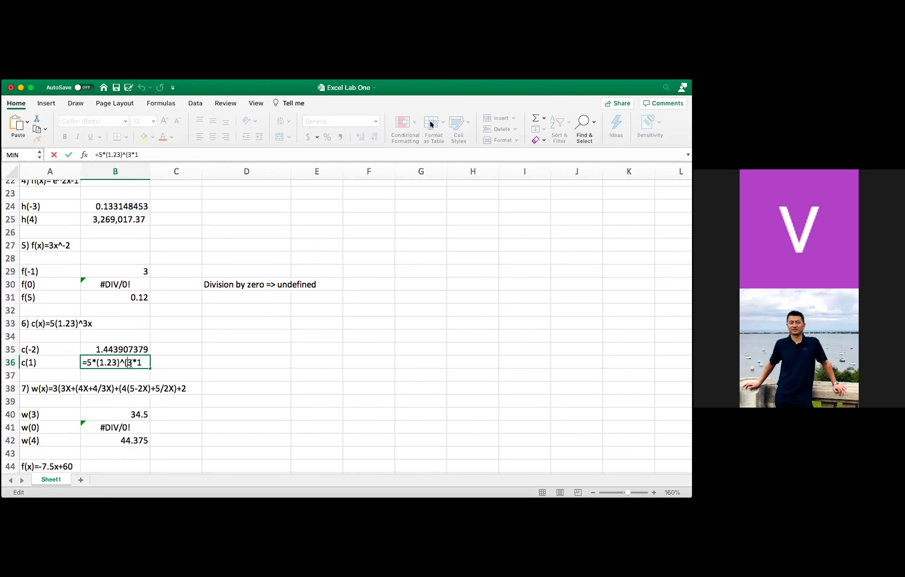
{"action": "type", "text": ")"}
{"action": "key", "text": "Return"}
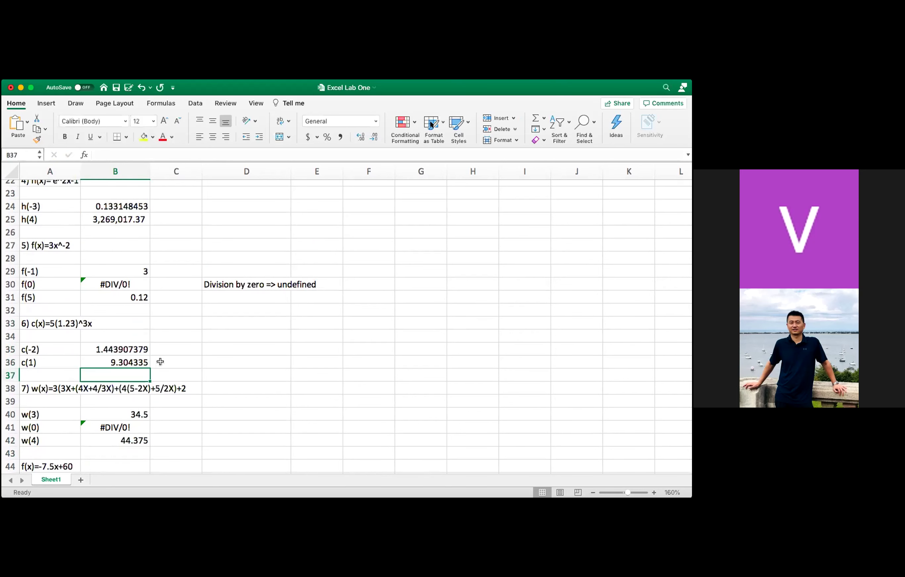
Open the h(-3) formula in B24 for editing.
{"action": "scroll", "coordinate": [170, 358], "scroll_direction": "up", "scroll_amount": 3}
{"action": "scroll", "coordinate": [171, 358], "scroll_direction": "up", "scroll_amount": 2}
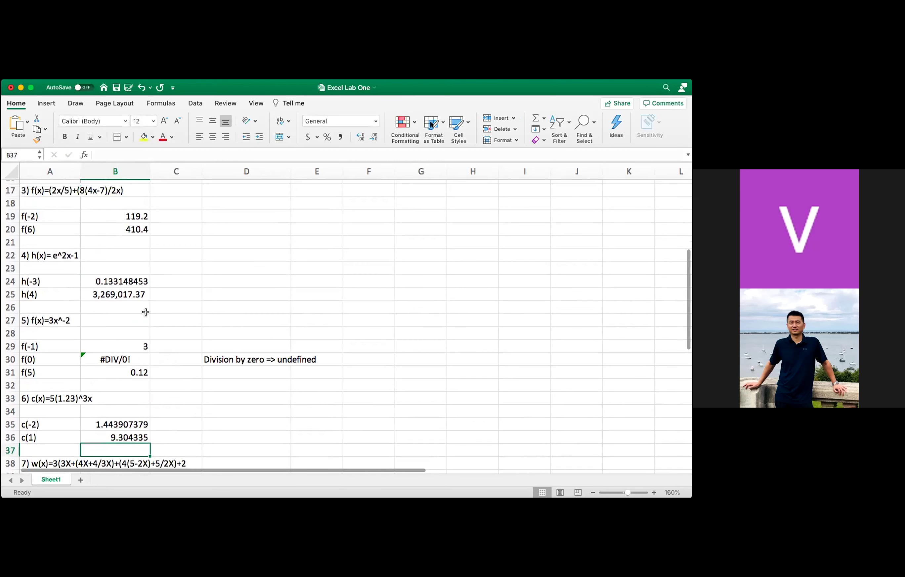
{"action": "left_click", "coordinate": [127, 281]}
{"action": "double_click", "coordinate": [129, 281]}
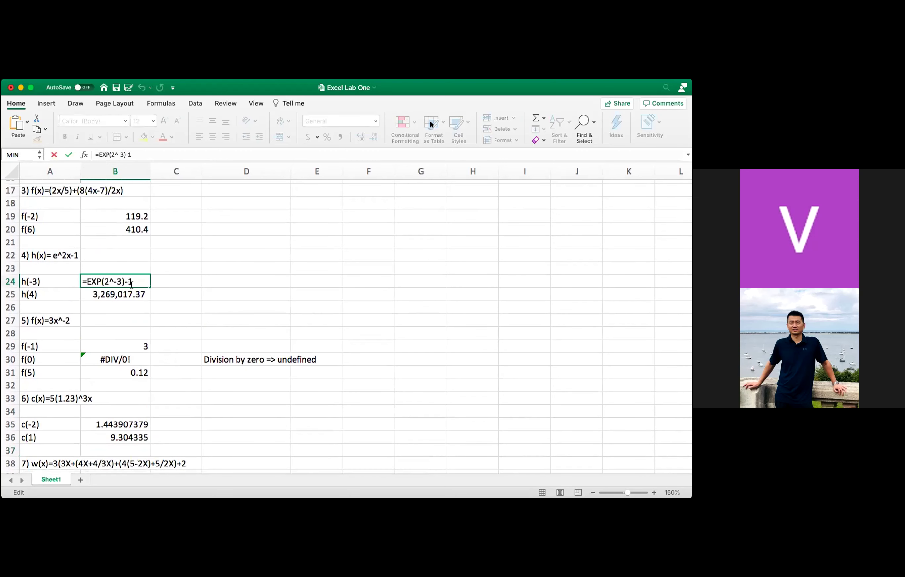